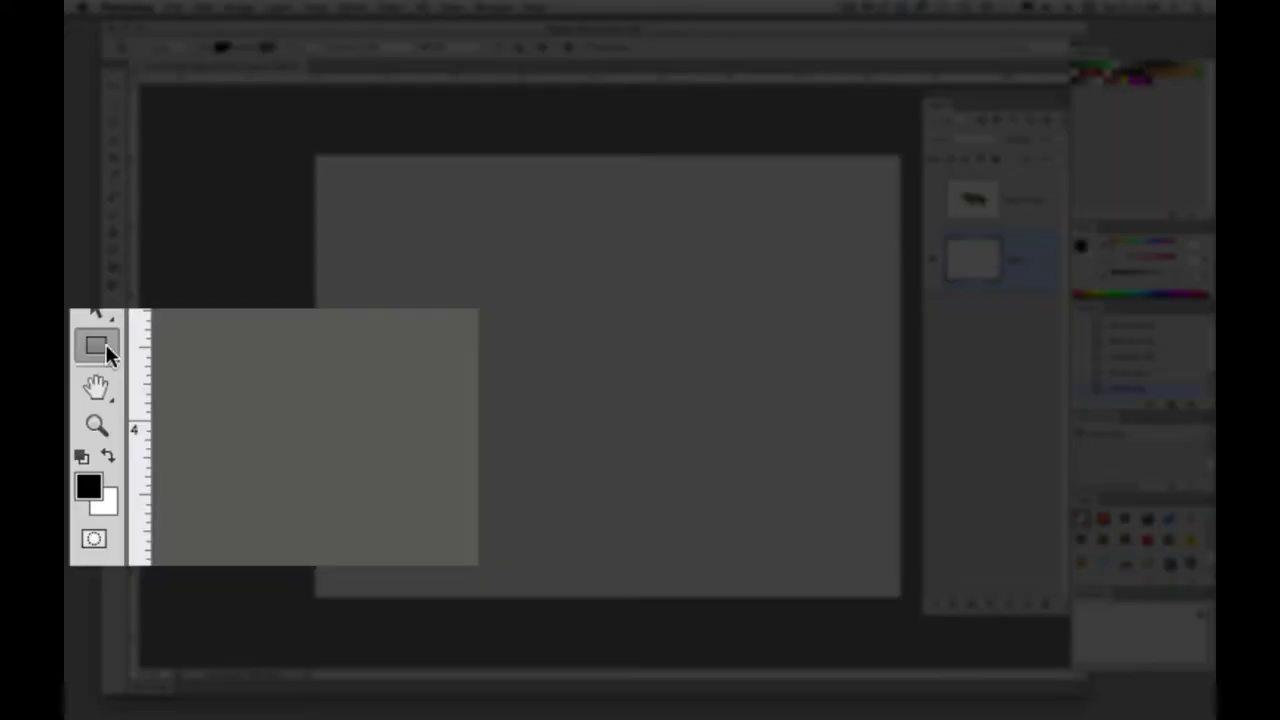
# Open the Rectangle Tool flyout to reveal every shape-drawing tool.
pyautogui.click(106, 346)
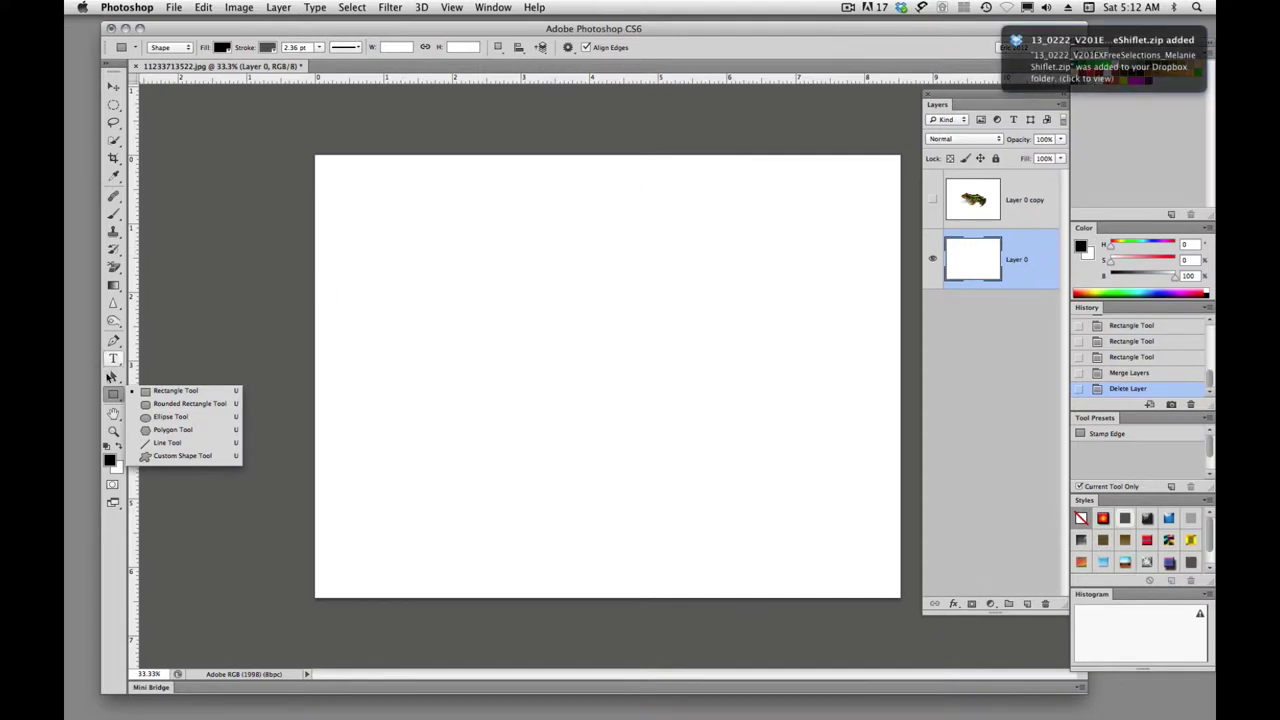
# Draw a black rectangle in the canvas's upper left as layer Rectangle 1.
pyautogui.click(160, 390)
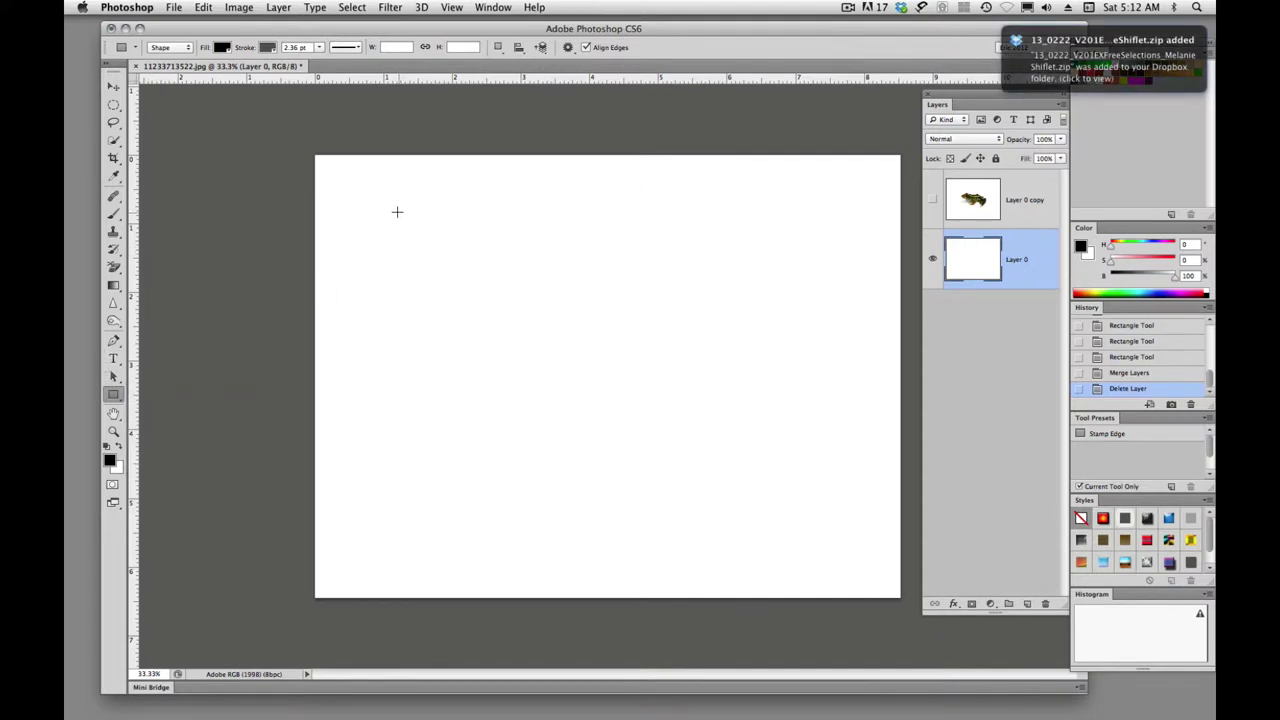
pyautogui.moveTo(394, 210); pyautogui.dragTo(538, 350)
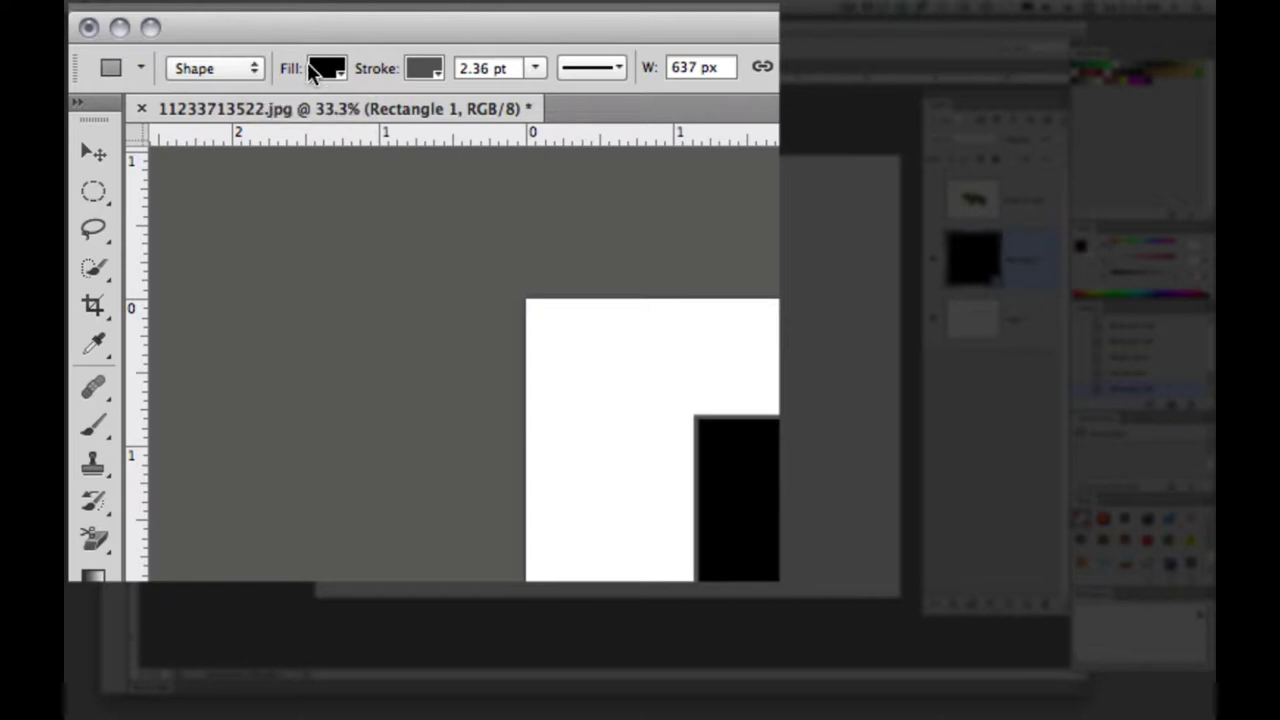
# Give Rectangle 1 a magenta stroke and, after trying gradient and pattern fills, set its fill to No Color.
pyautogui.click(425, 68)
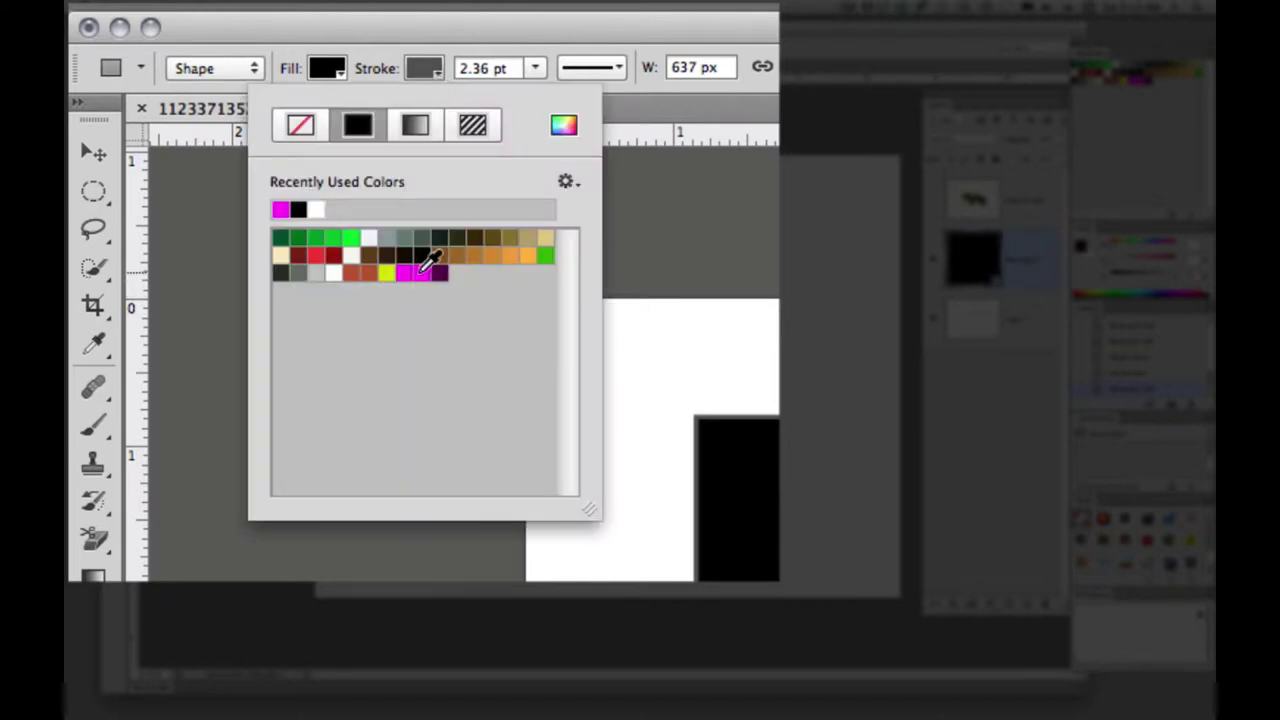
pyautogui.click(413, 270)
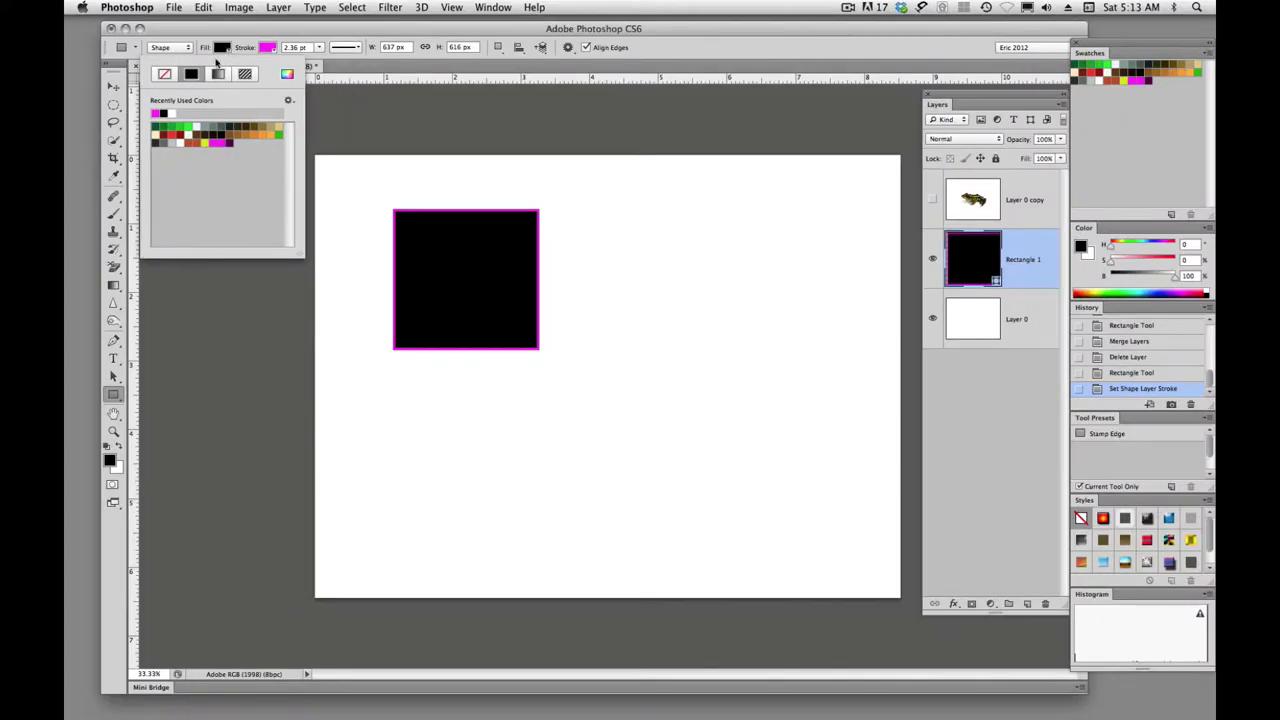
pyautogui.click(218, 74)
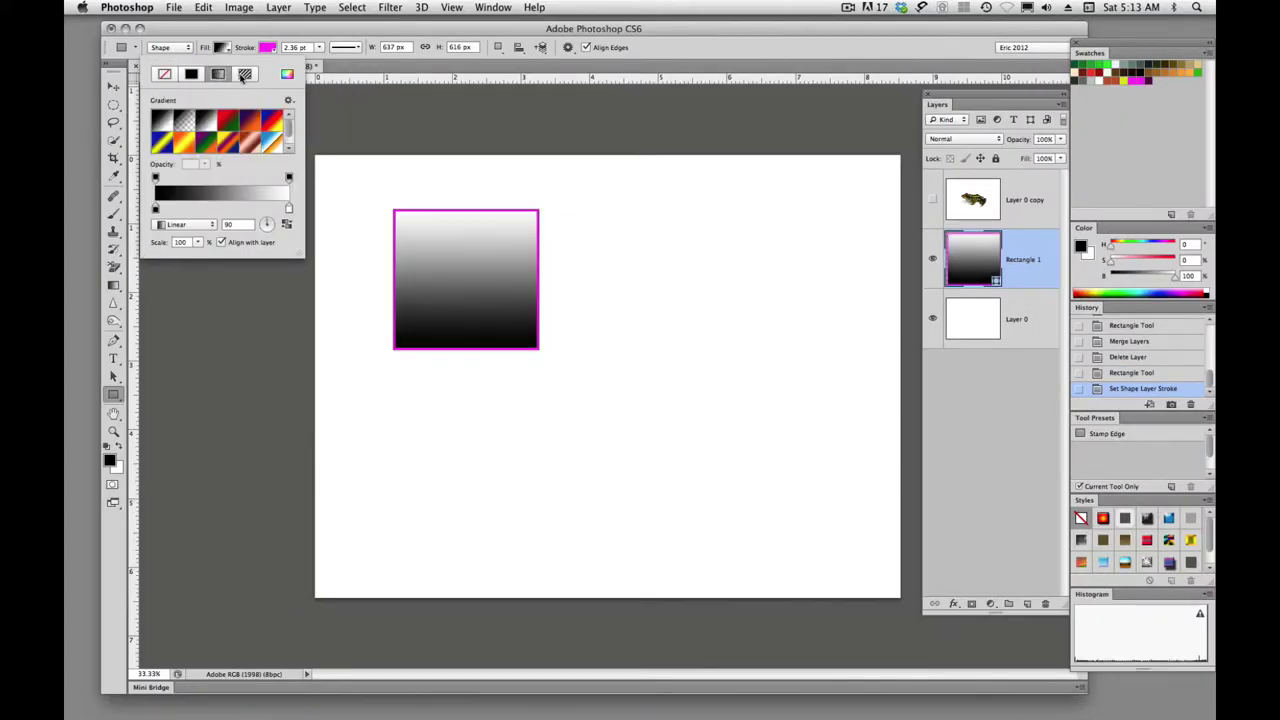
pyautogui.click(244, 74)
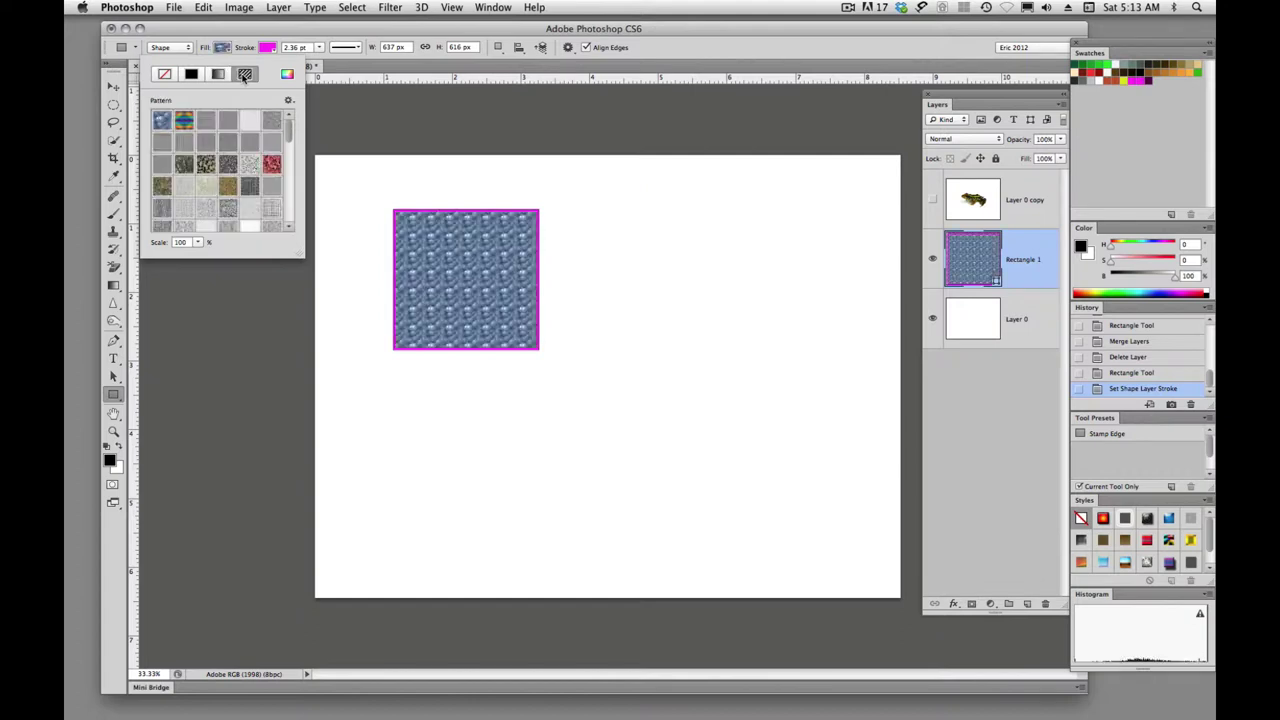
pyautogui.click(218, 75)
pyautogui.click(192, 75)
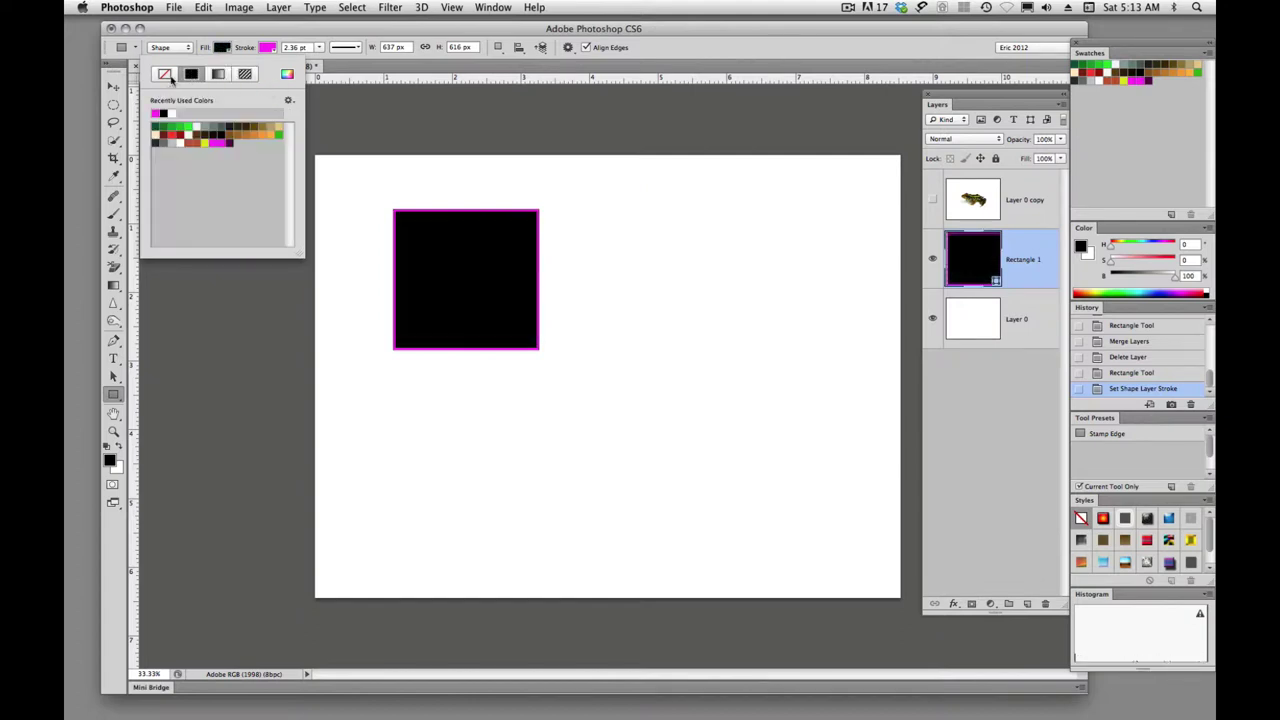
pyautogui.click(165, 75)
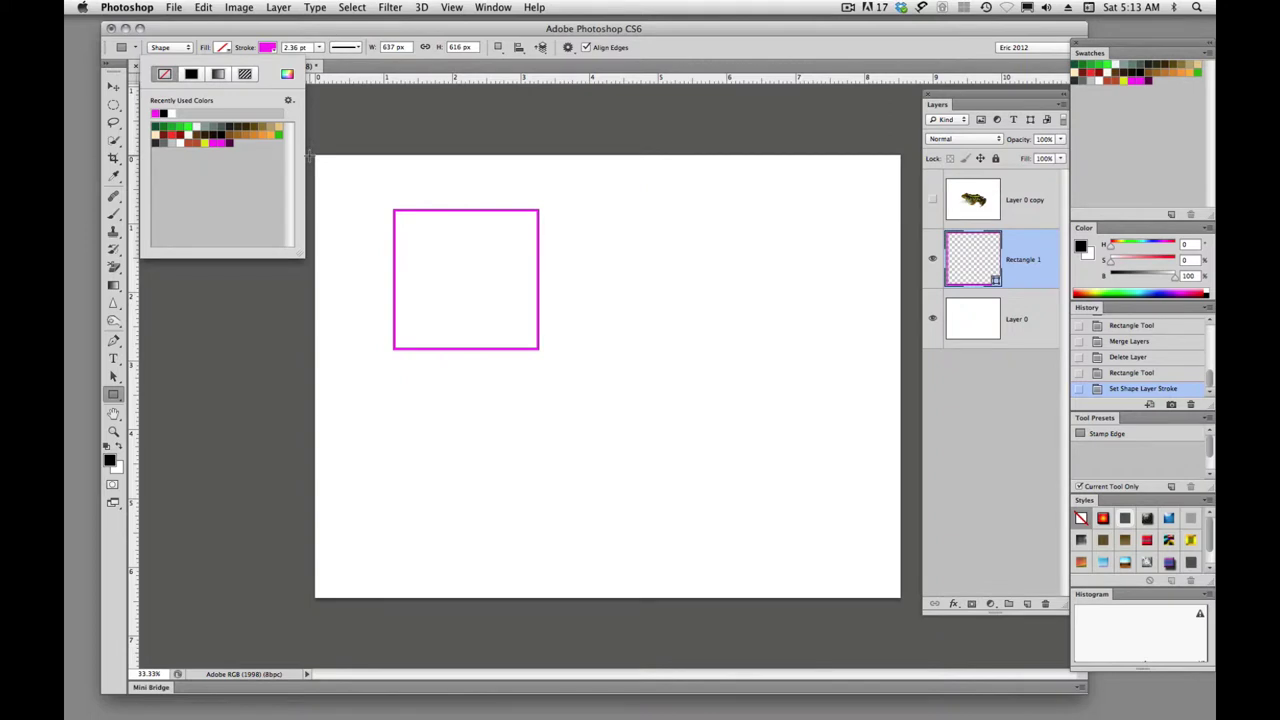
# Try pattern and gradient stroke types, then cancel the Color Picker without changes.
pyautogui.click(268, 48)
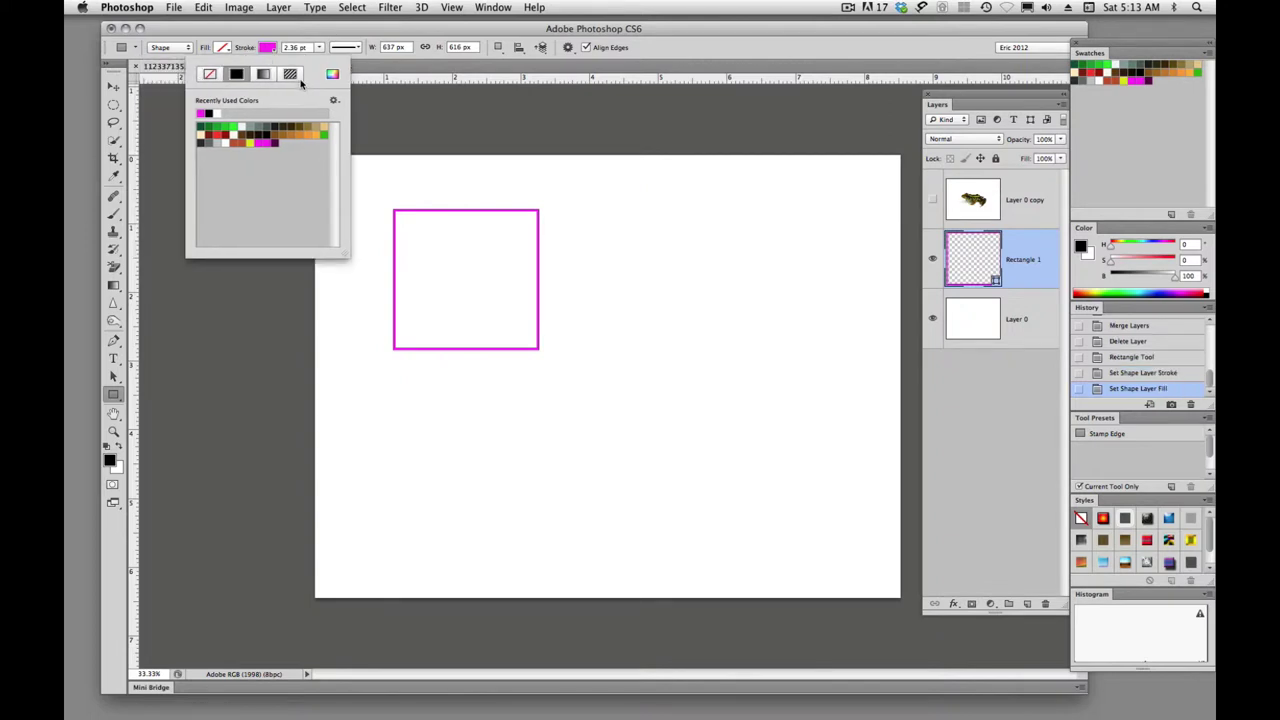
pyautogui.click(290, 75)
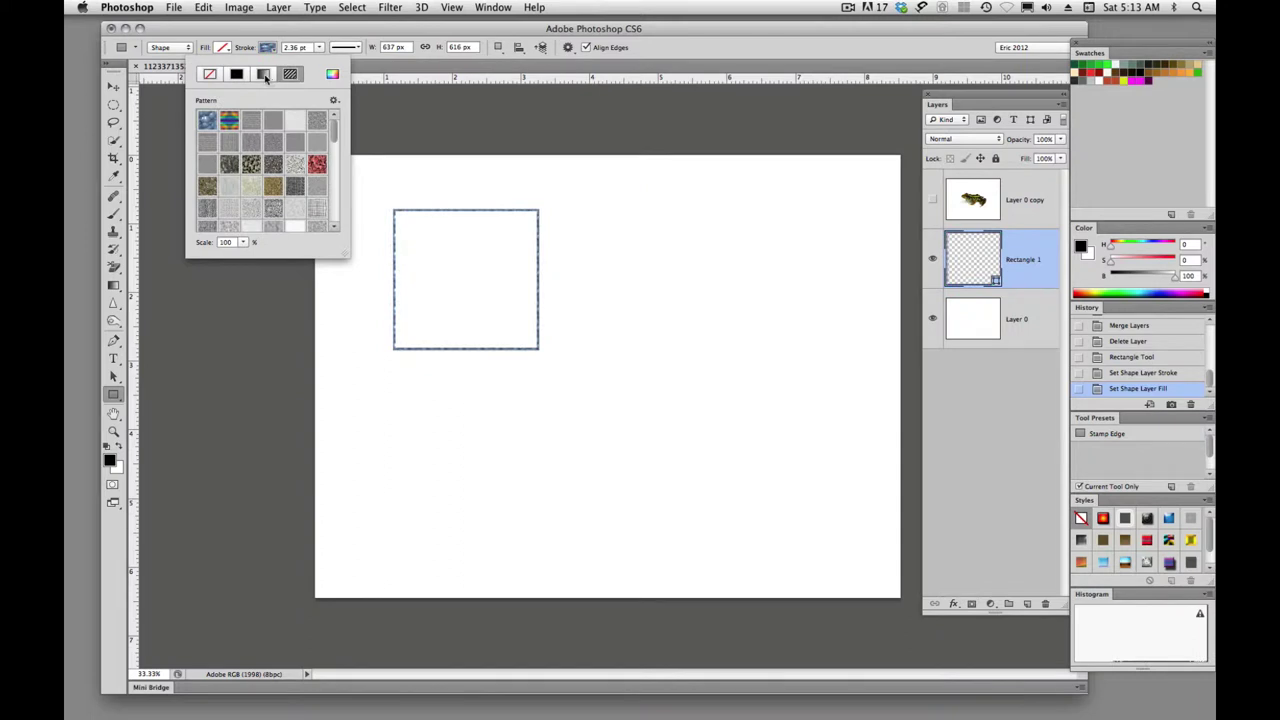
pyautogui.click(264, 76)
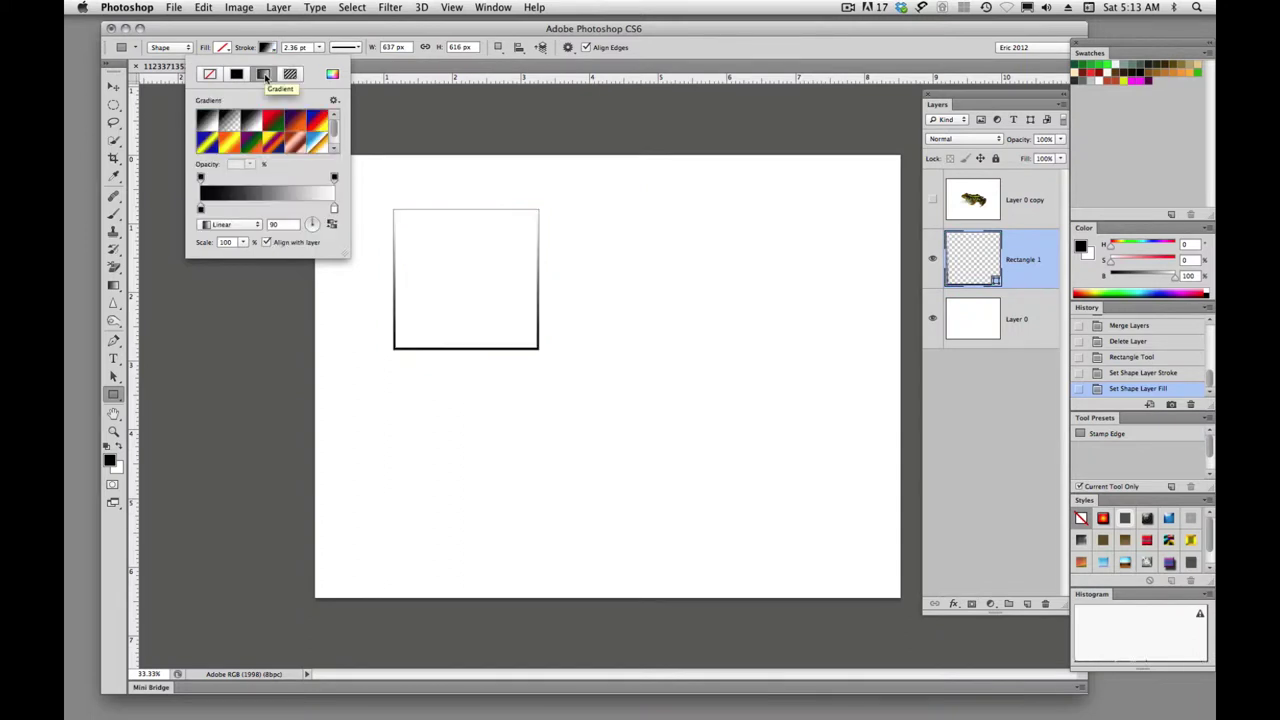
pyautogui.click(290, 74)
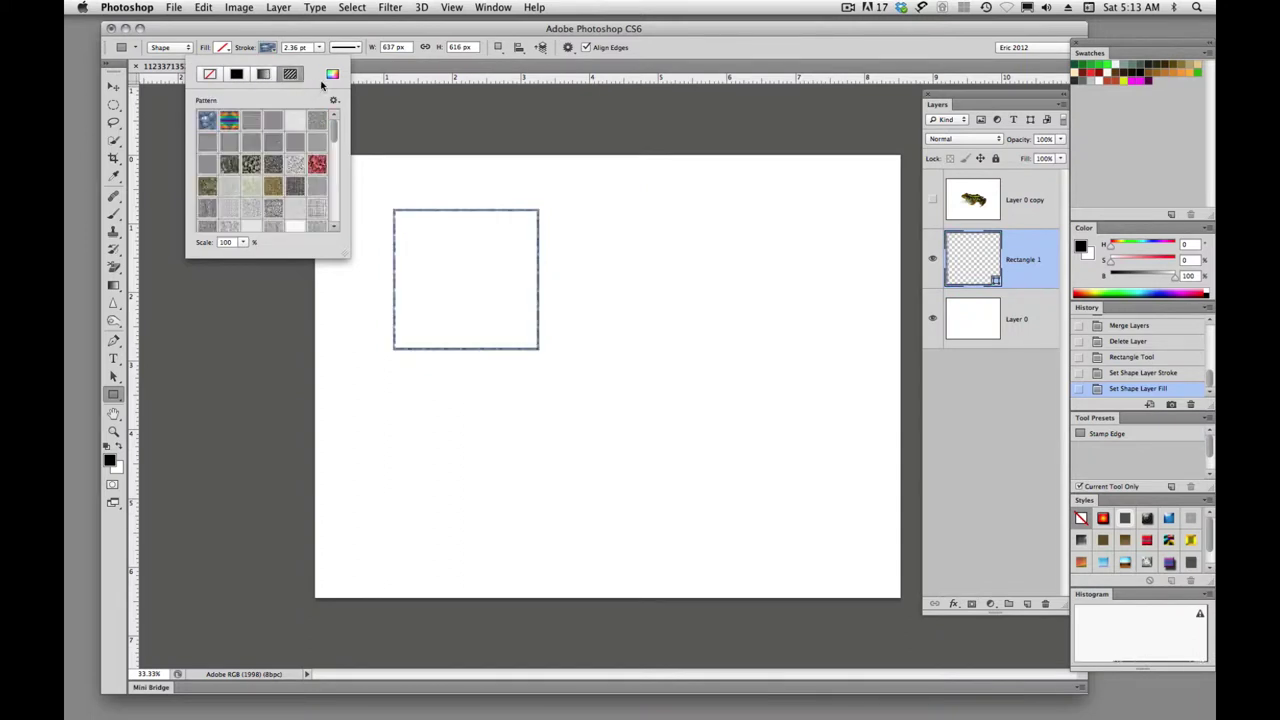
pyautogui.click(332, 76)
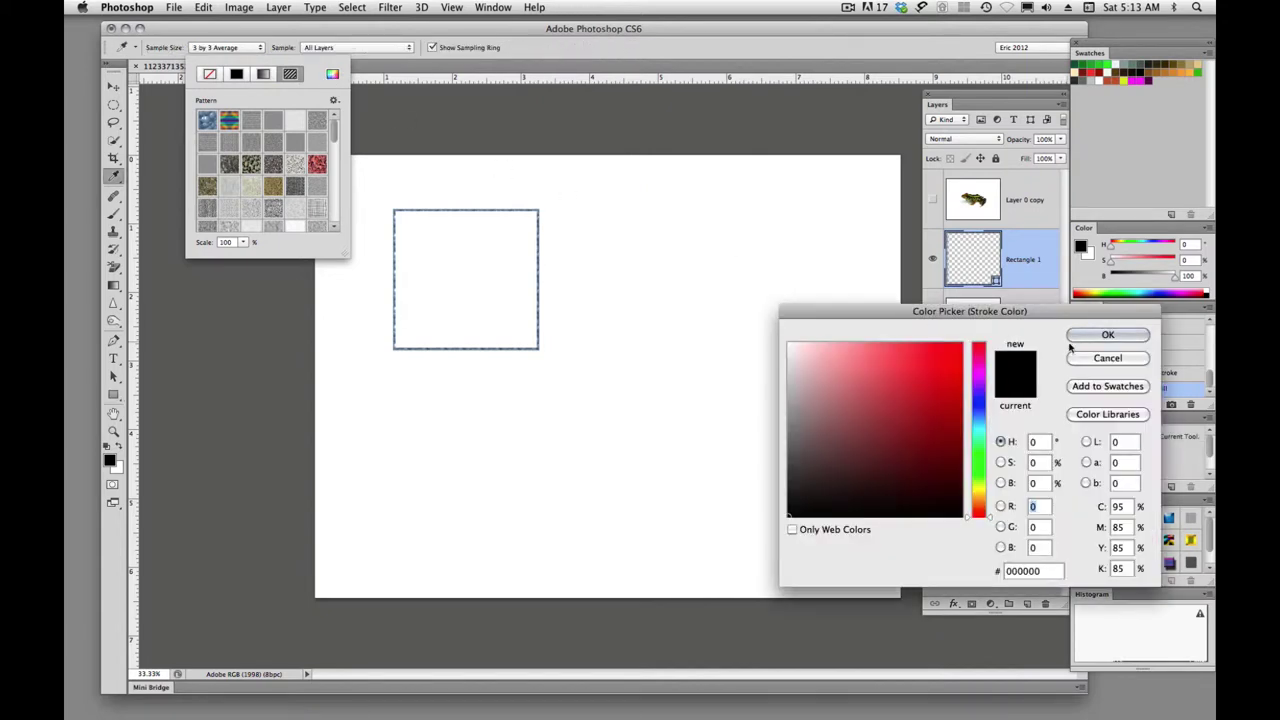
pyautogui.click(1107, 358)
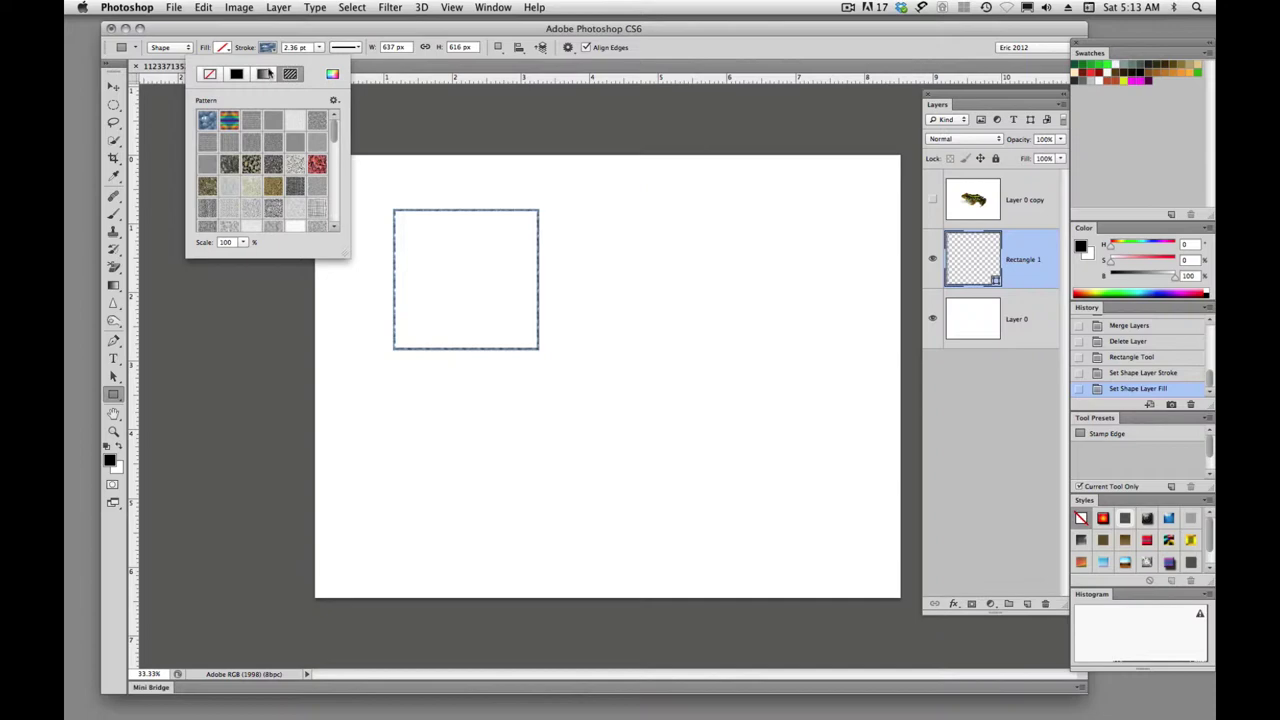
# Thicken the stroke to 10.35 pt and make it solid magenta.
pyautogui.click(319, 48)
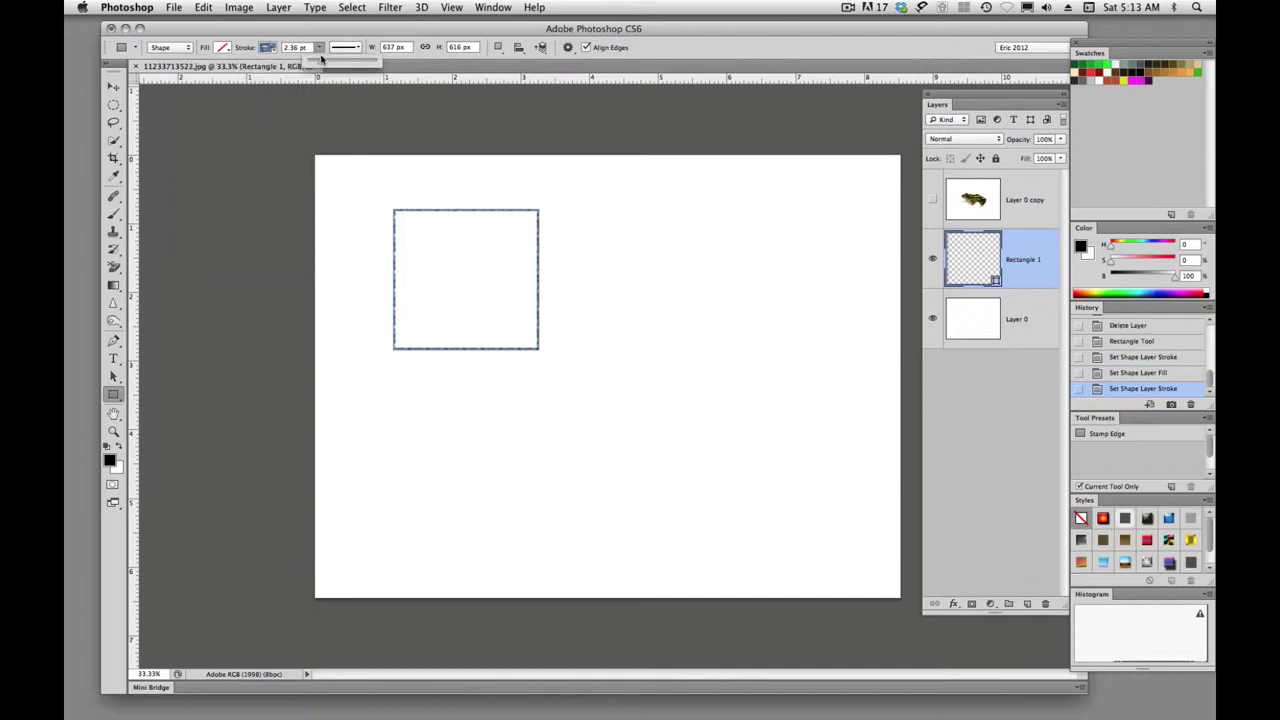
pyautogui.moveTo(322, 62); pyautogui.dragTo(331, 65)
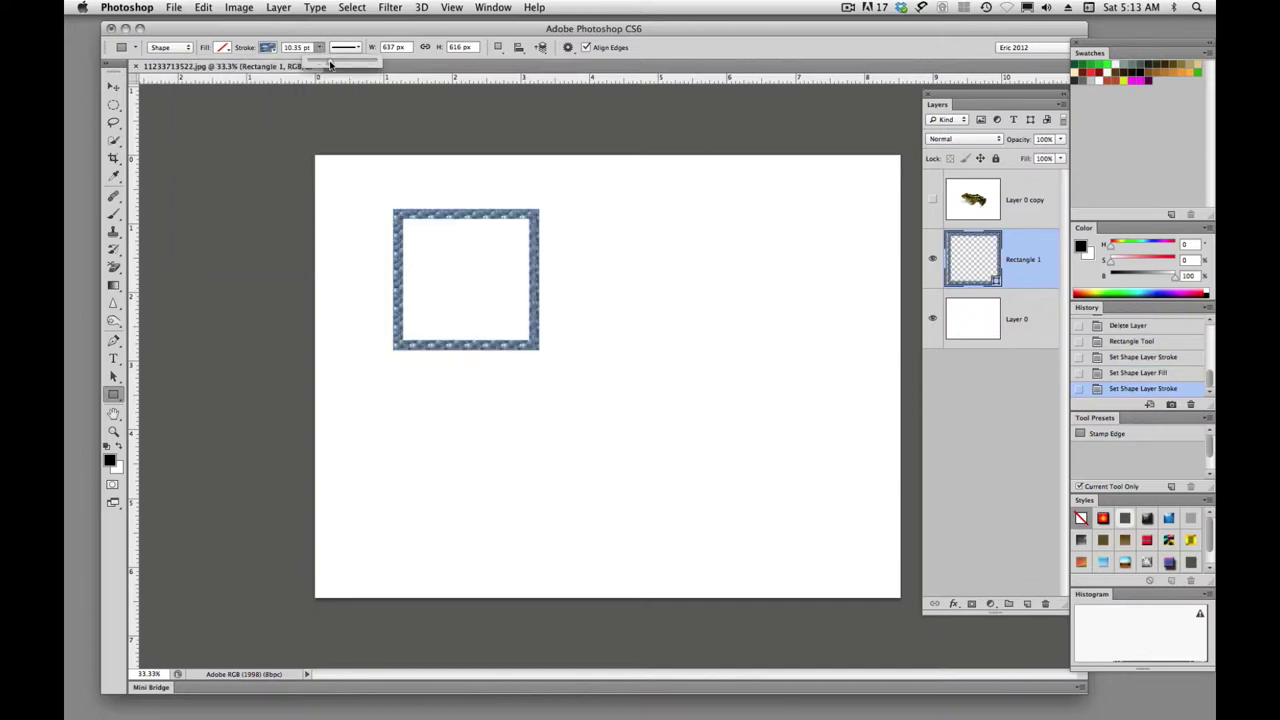
pyautogui.click(269, 48)
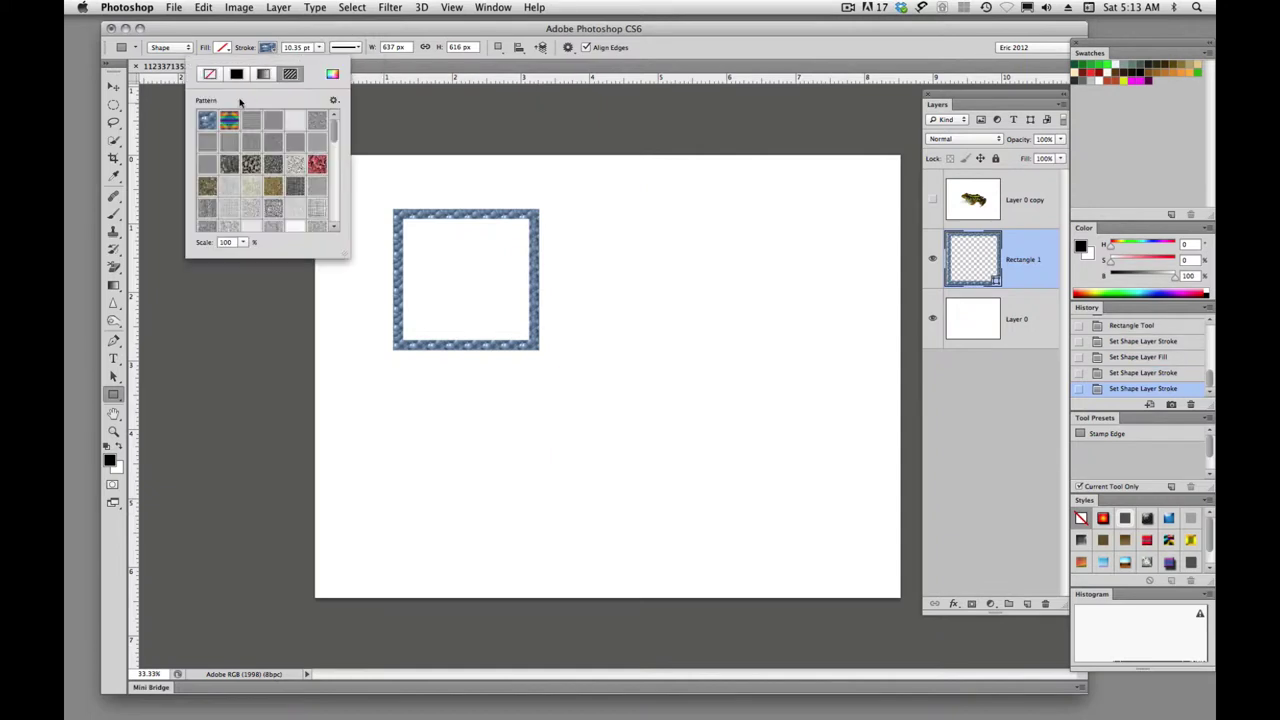
pyautogui.click(245, 75)
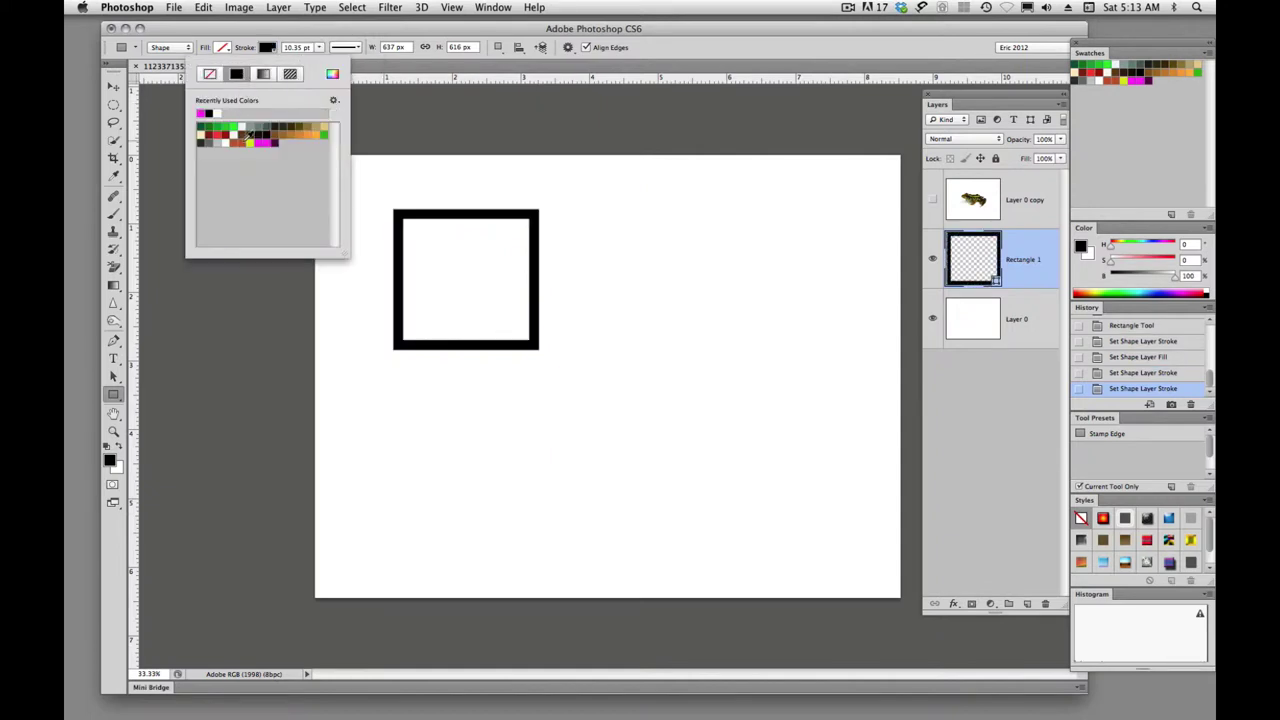
pyautogui.click(262, 142)
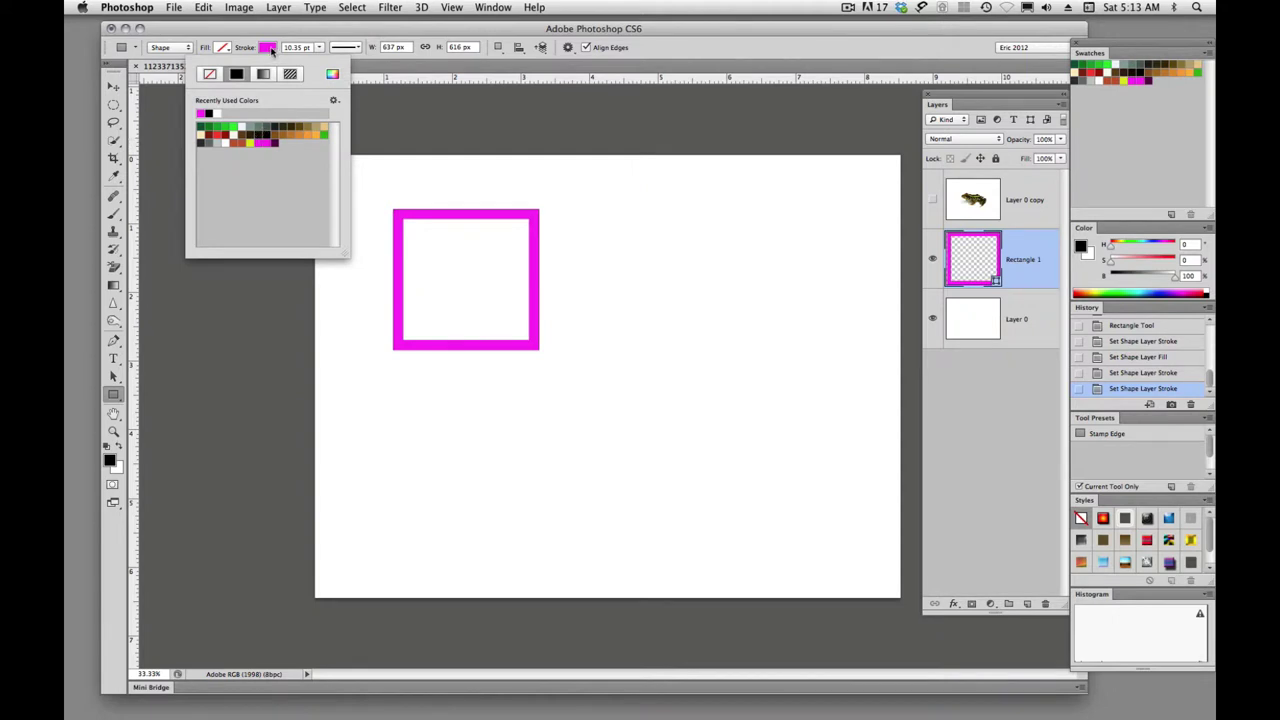
pyautogui.click(271, 49)
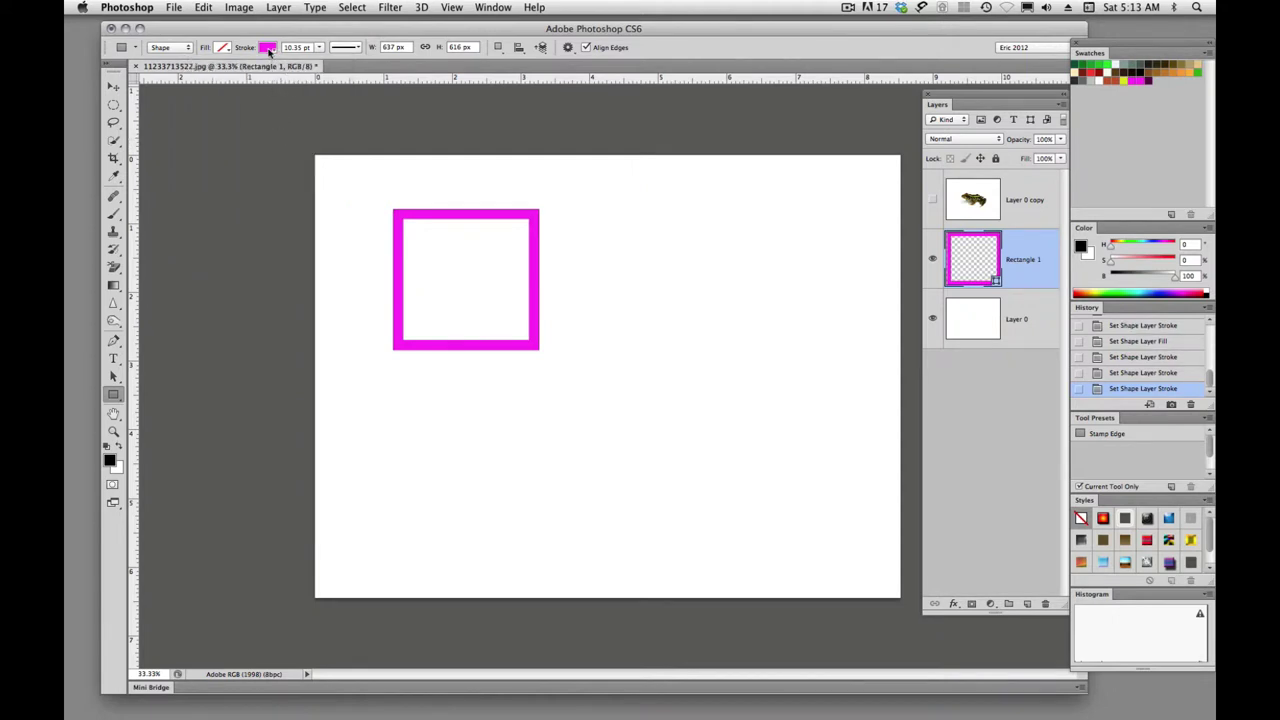
# Make the magenta outline a dotted line, previewing More Options and cancelling that dialog.
pyautogui.click(358, 49)
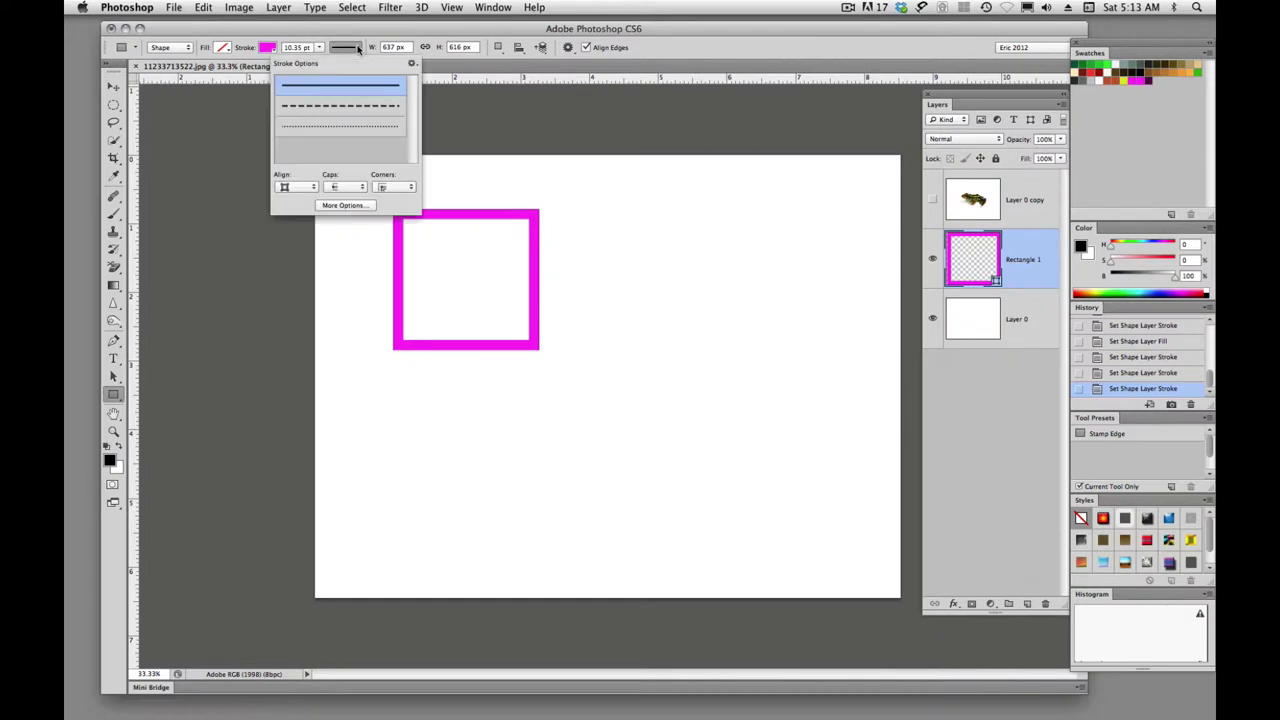
pyautogui.click(324, 106)
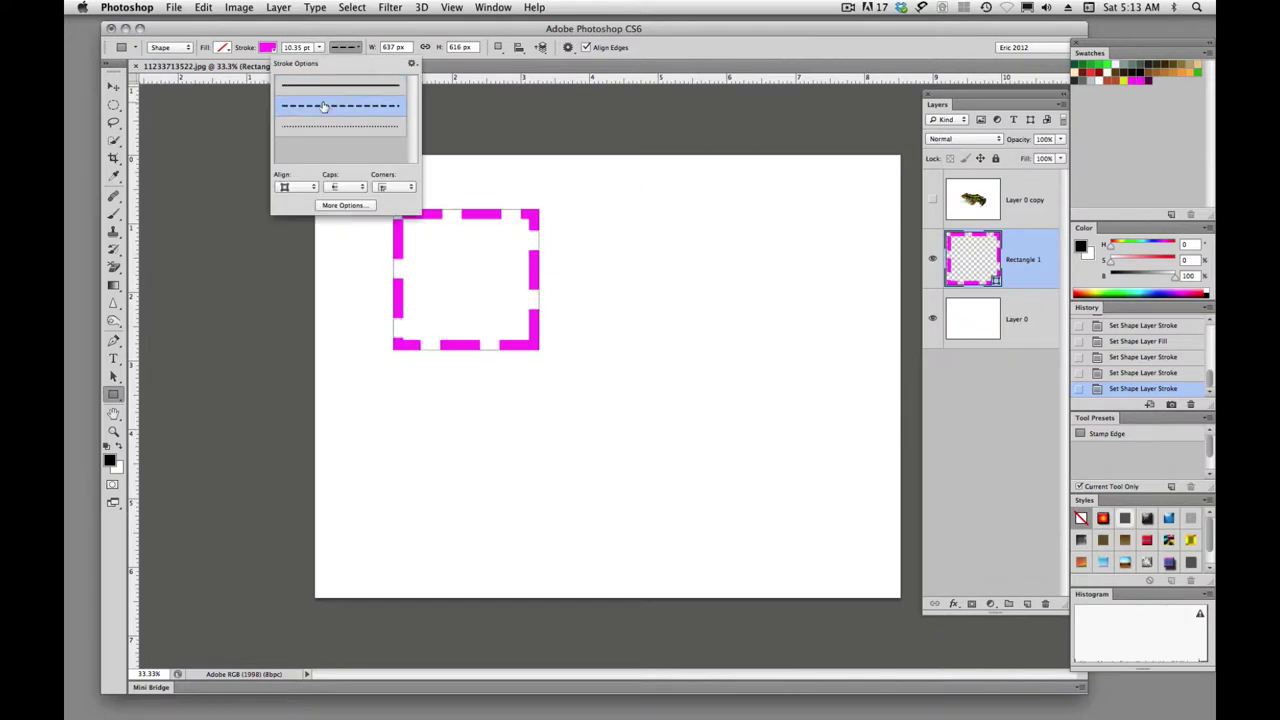
pyautogui.click(320, 128)
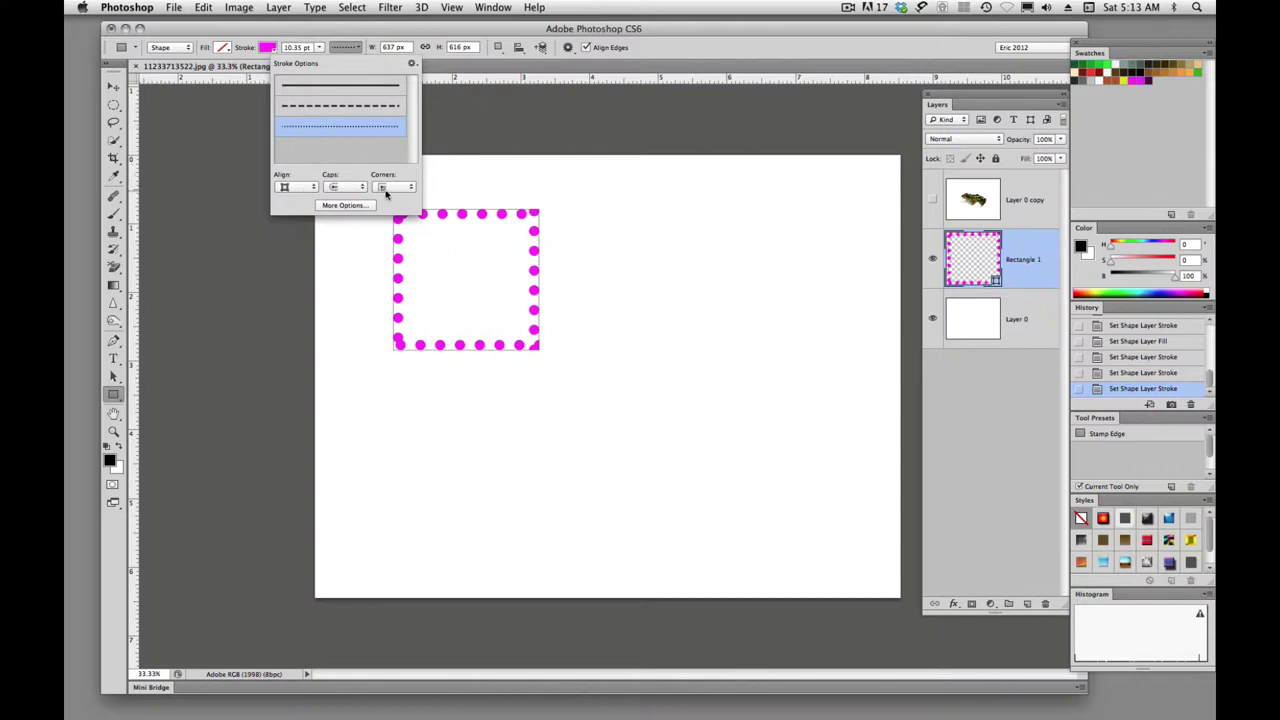
pyautogui.click(345, 206)
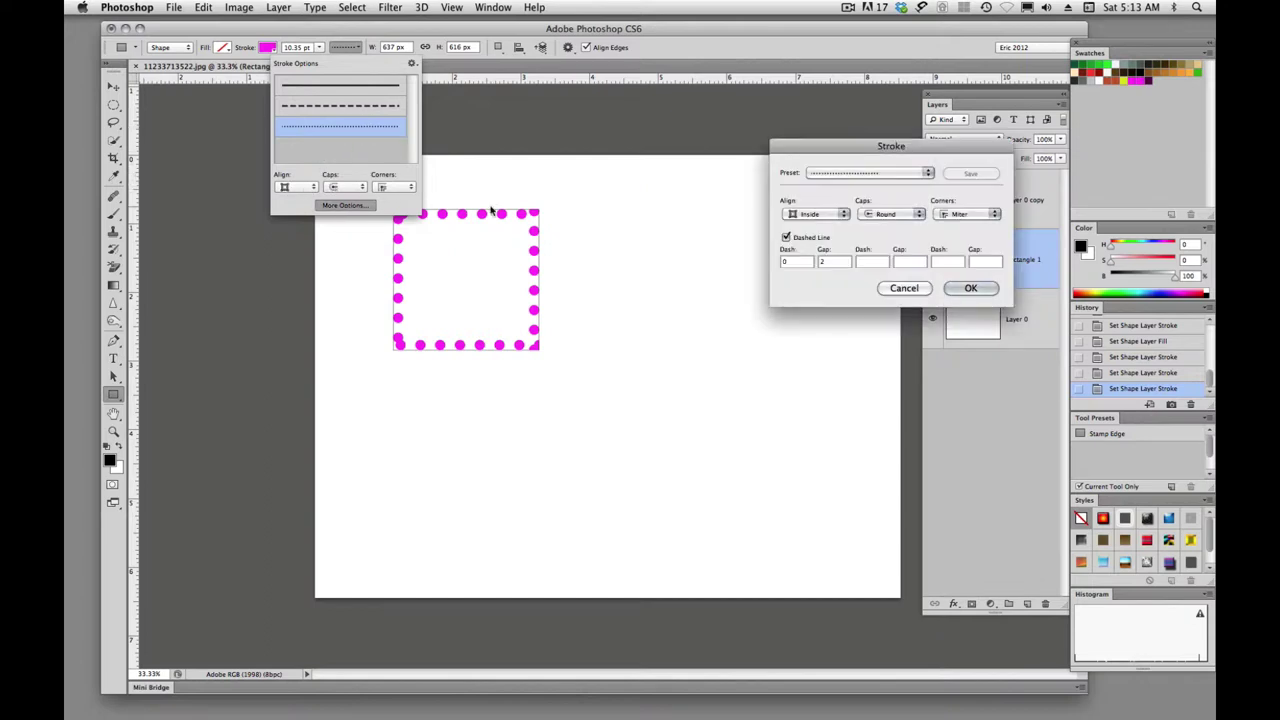
pyautogui.moveTo(816, 148); pyautogui.dragTo(526, 108)
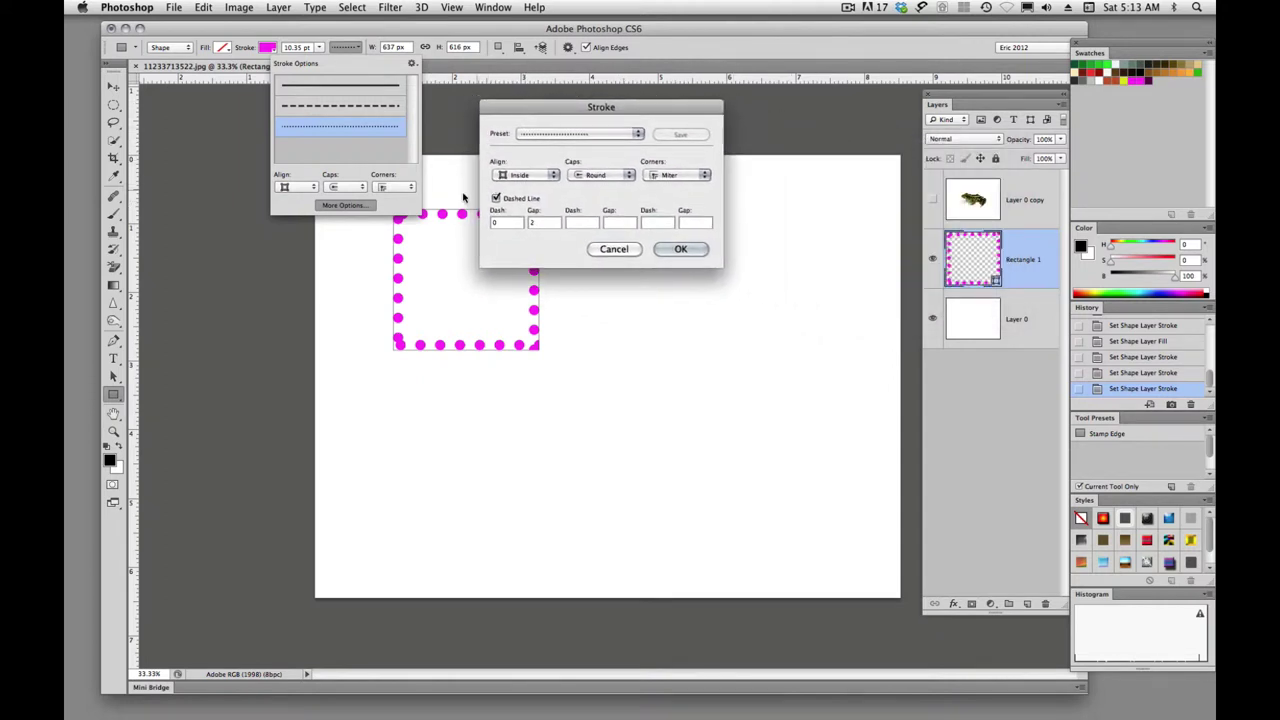
pyautogui.click(614, 249)
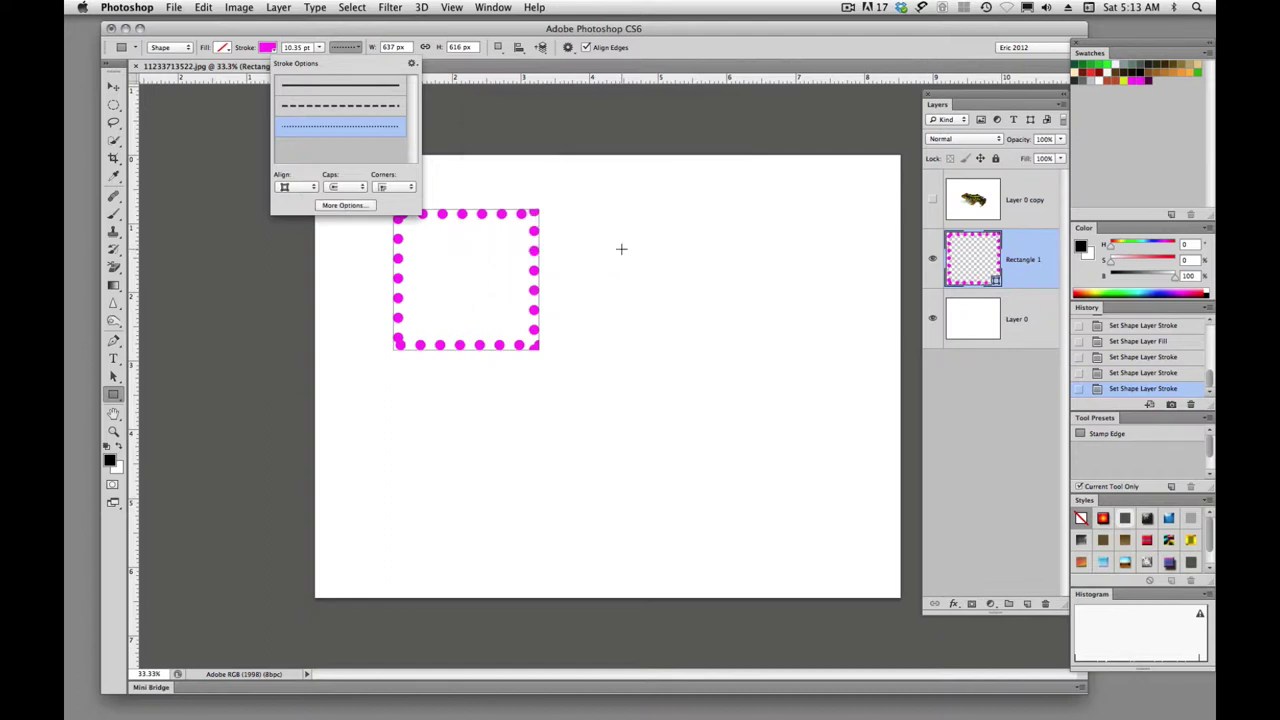
# Dismiss the stroke options and the Create Rectangle prompt, then bring up Geometry Options.
pyautogui.click(285, 87)
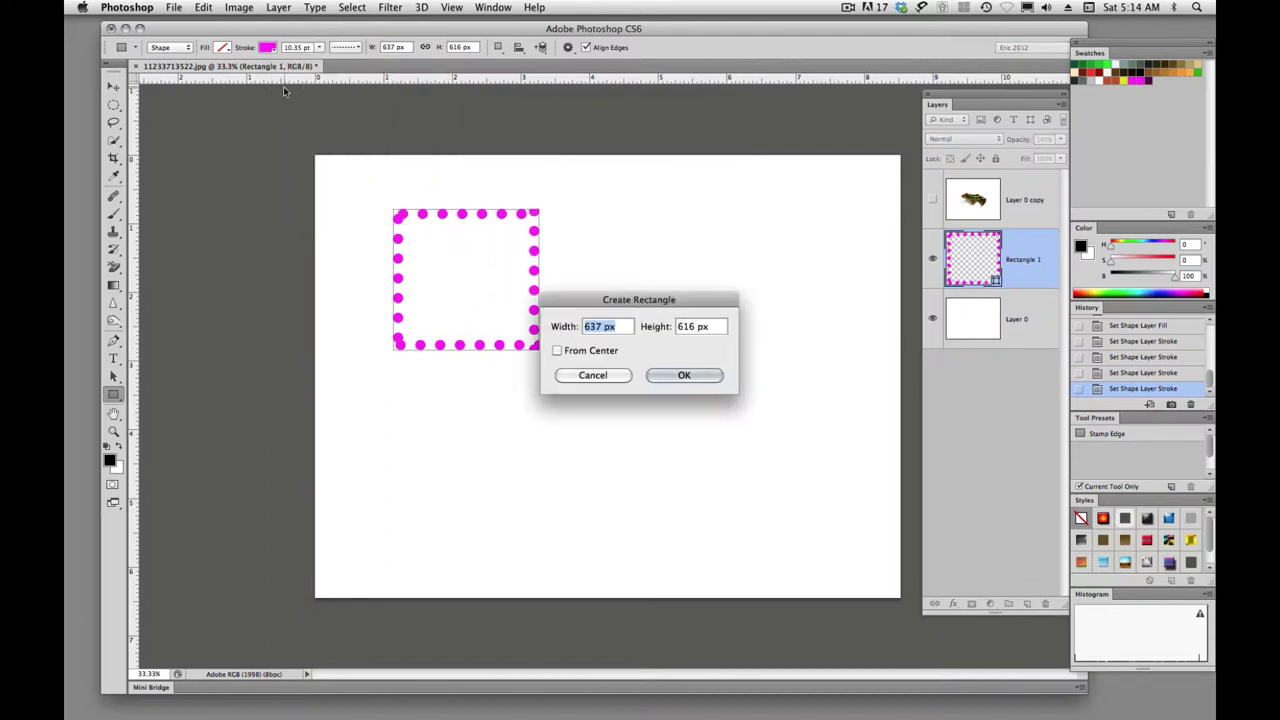
pyautogui.click(592, 375)
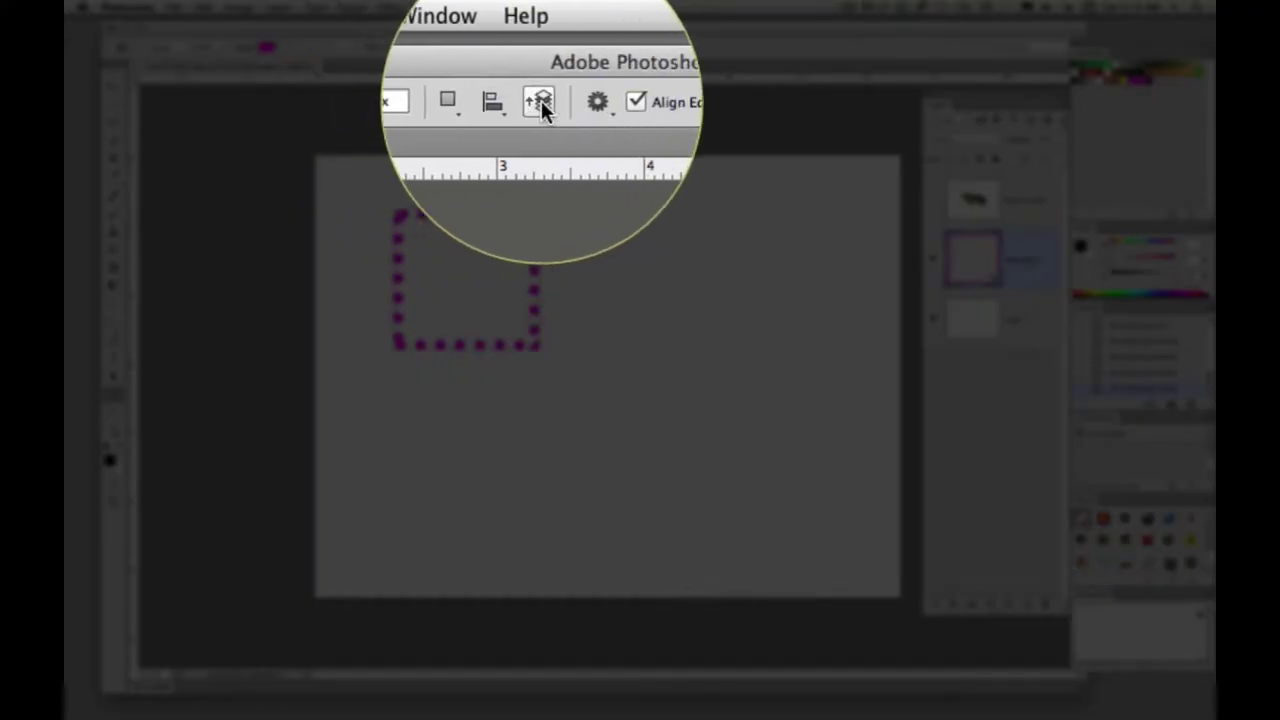
pyautogui.click(568, 103)
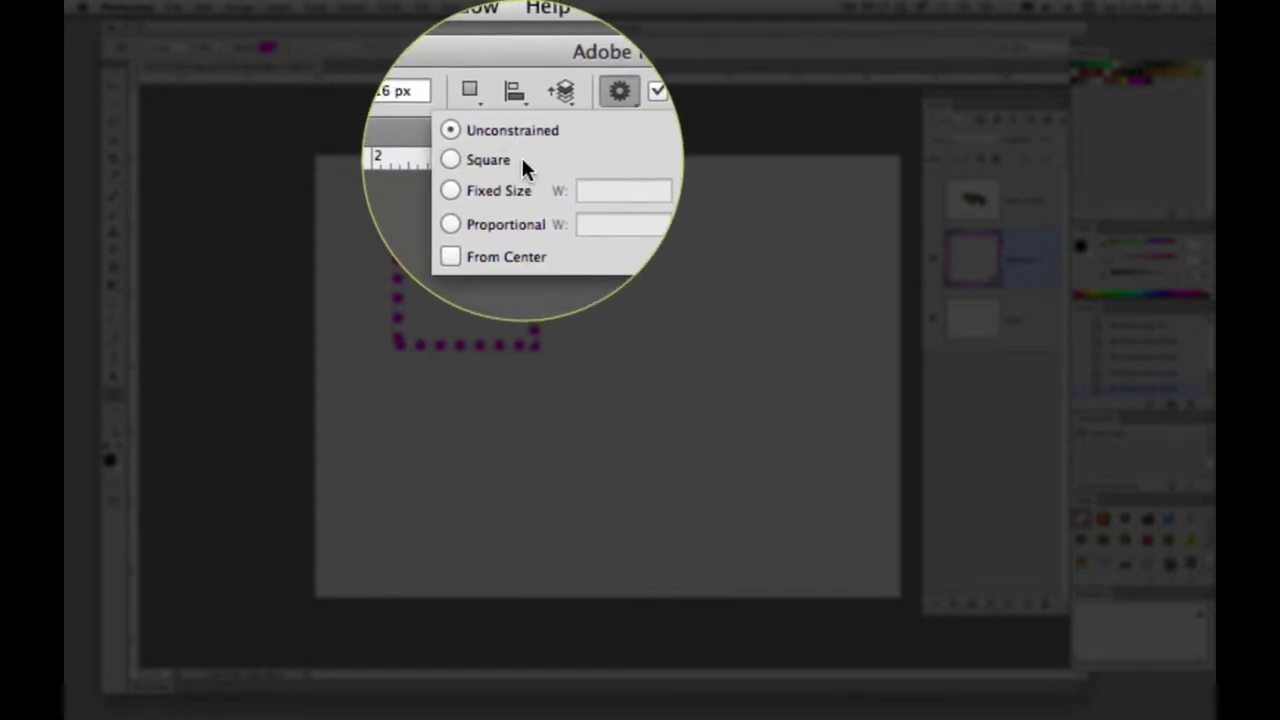
# Draw a Square-constrained outline on Rectangle 2 and make its stroke solid.
pyautogui.click(490, 159)
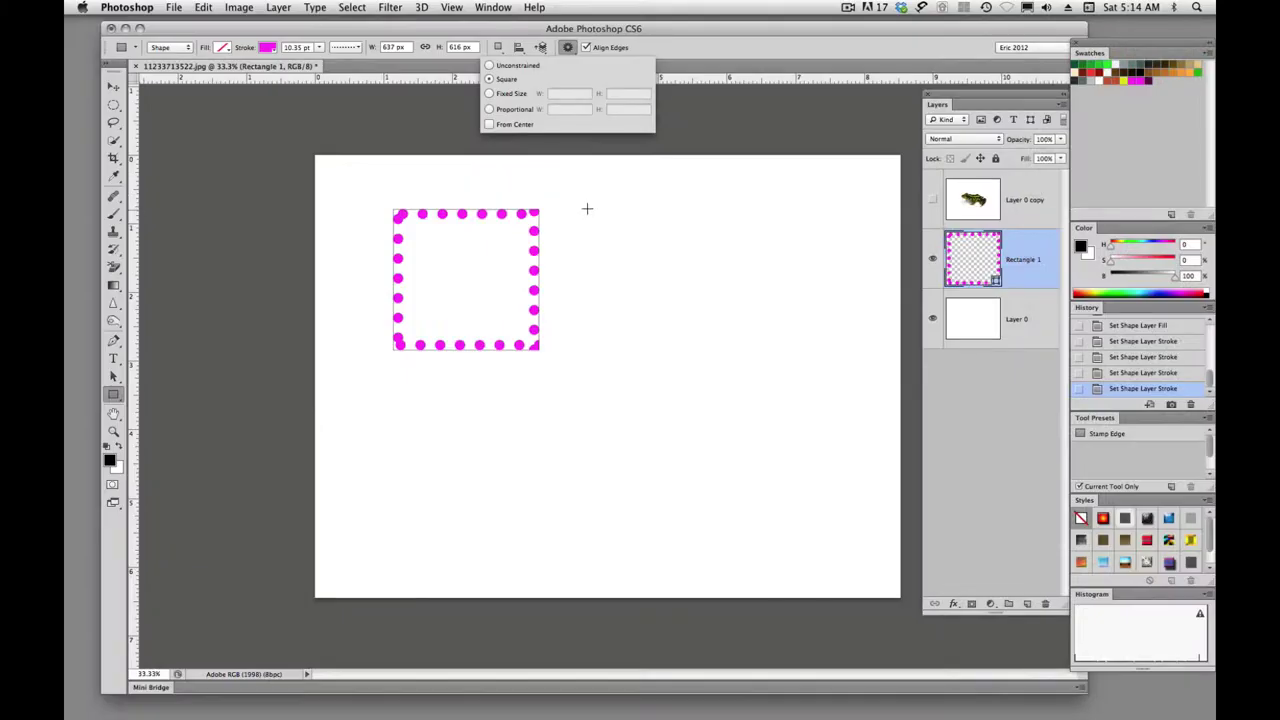
pyautogui.moveTo(578, 198); pyautogui.dragTo(668, 330)
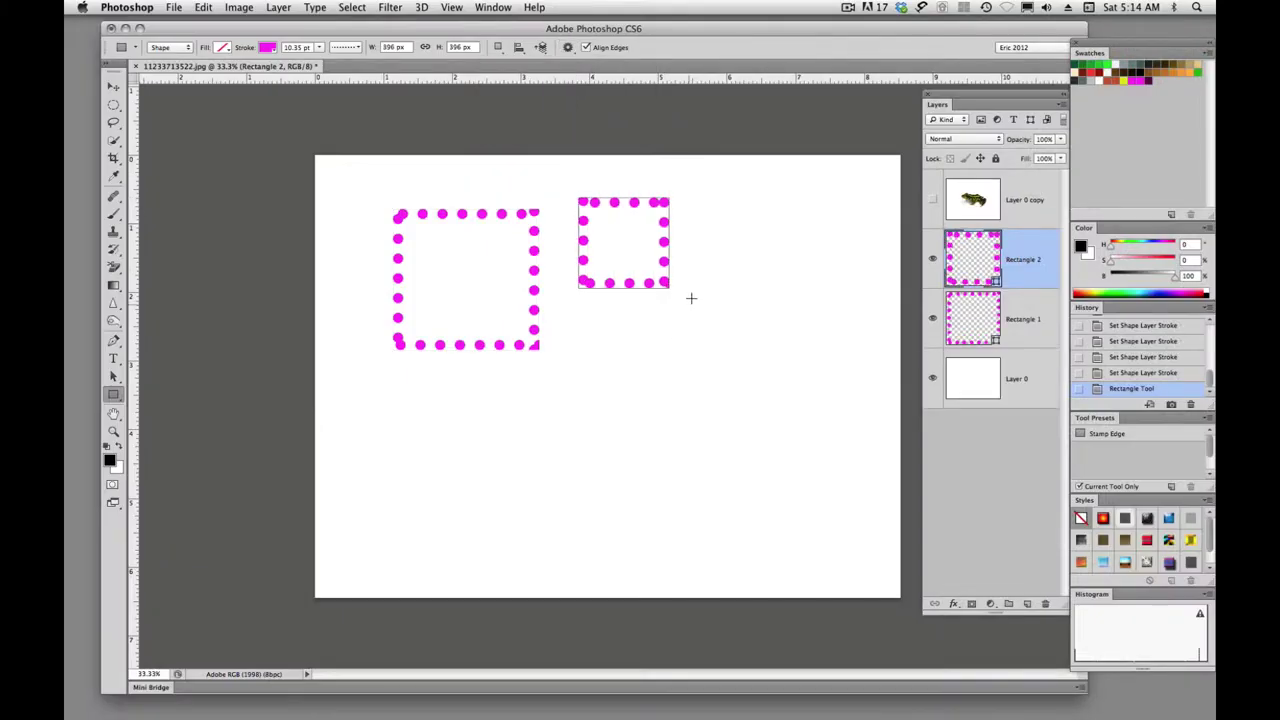
pyautogui.click(358, 47)
pyautogui.click(340, 85)
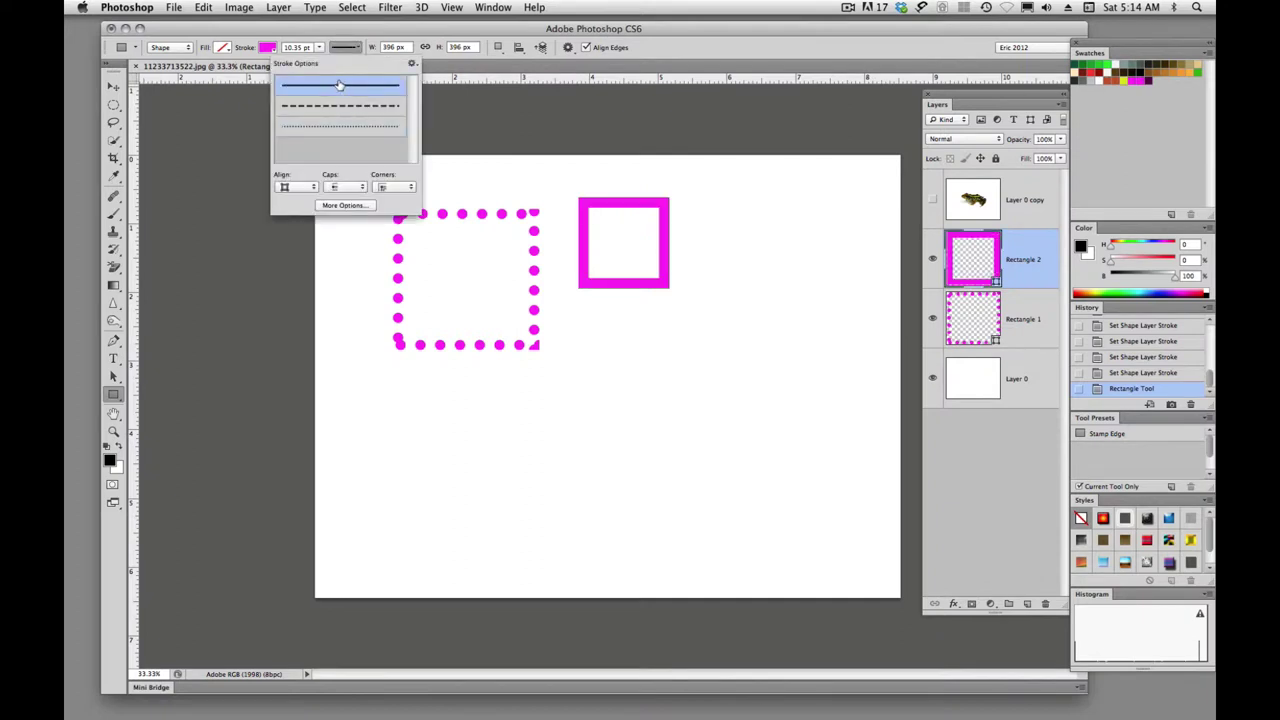
# Create an exact 396 px square with Fixed Size, then delete the lower square.
pyautogui.click(567, 47)
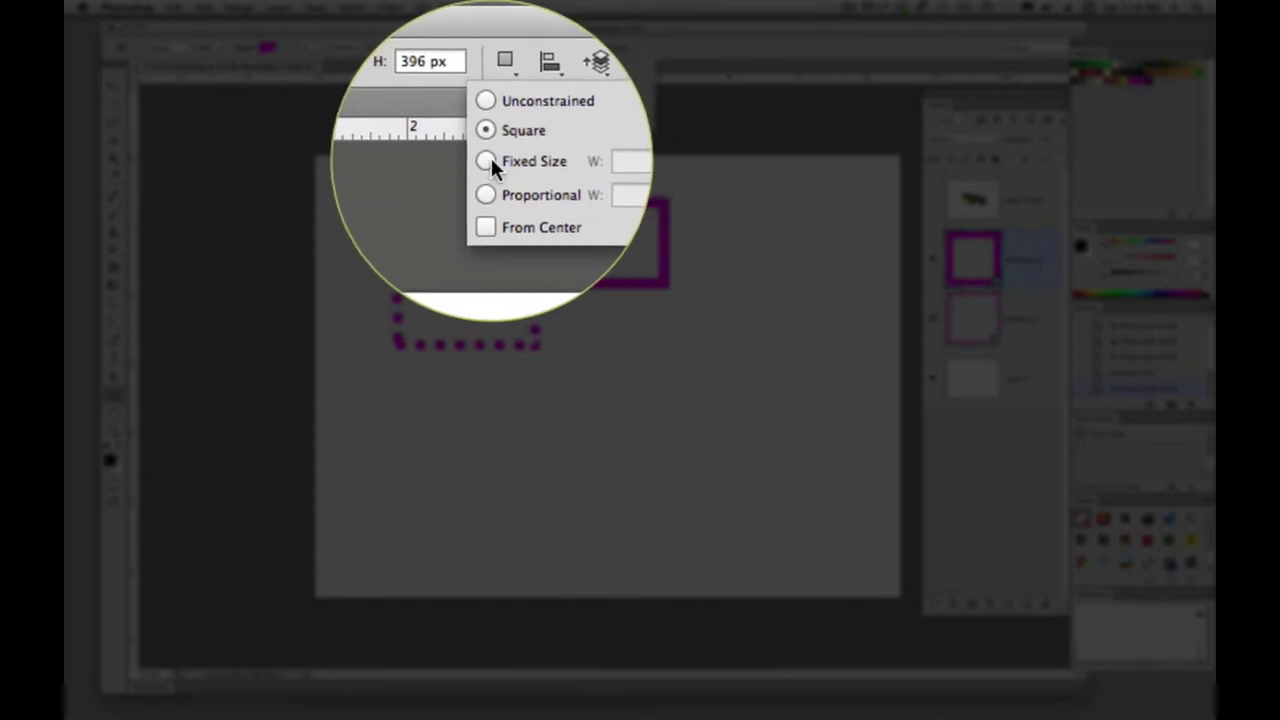
pyautogui.click(488, 161)
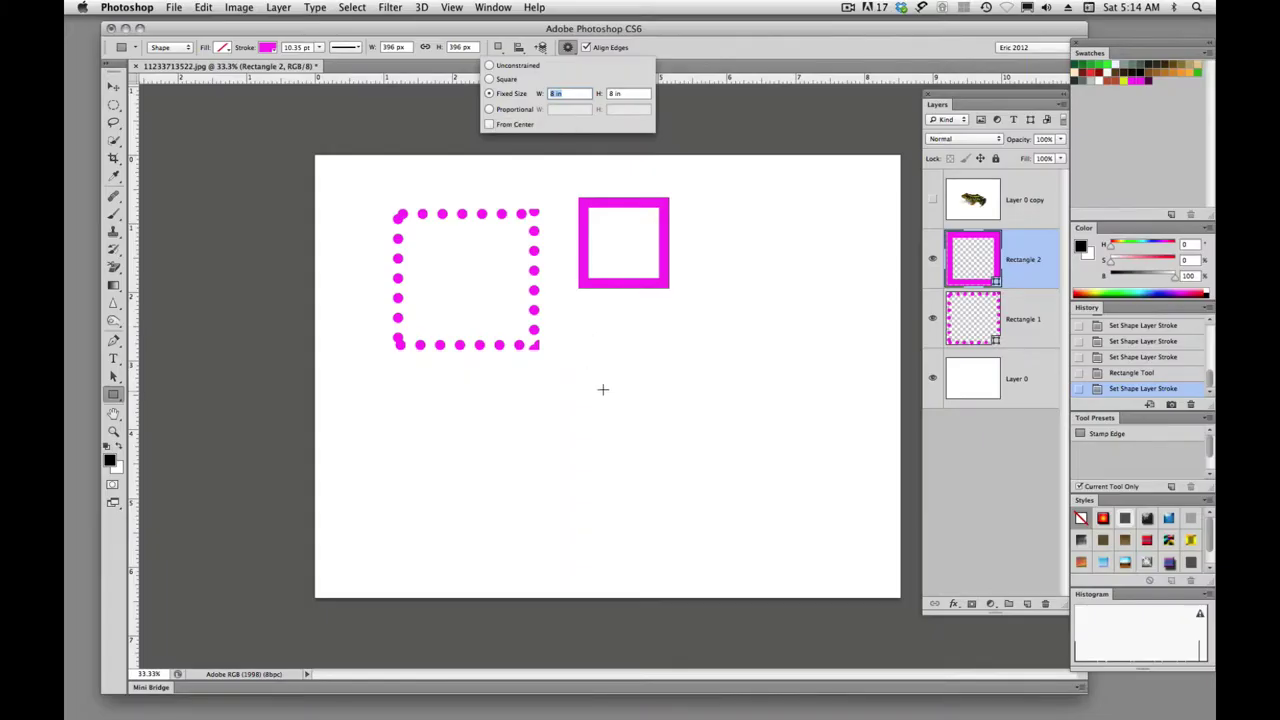
pyautogui.click(603, 389)
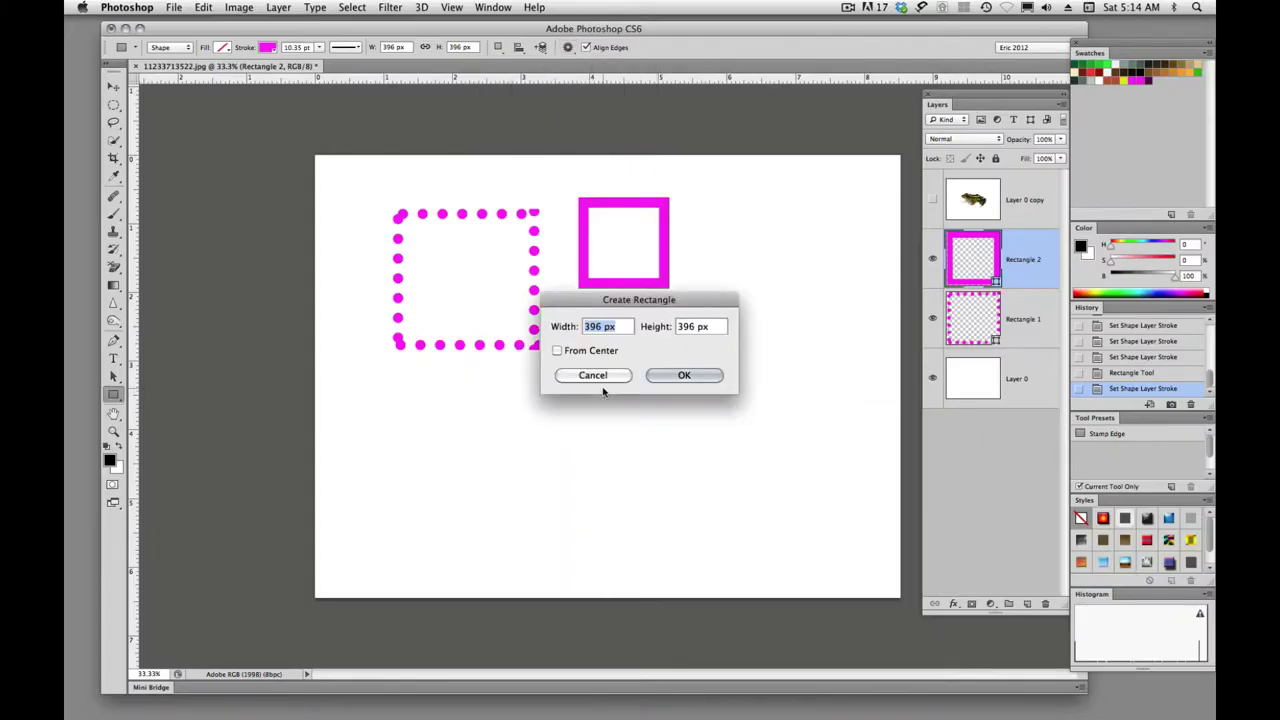
pyautogui.click(684, 375)
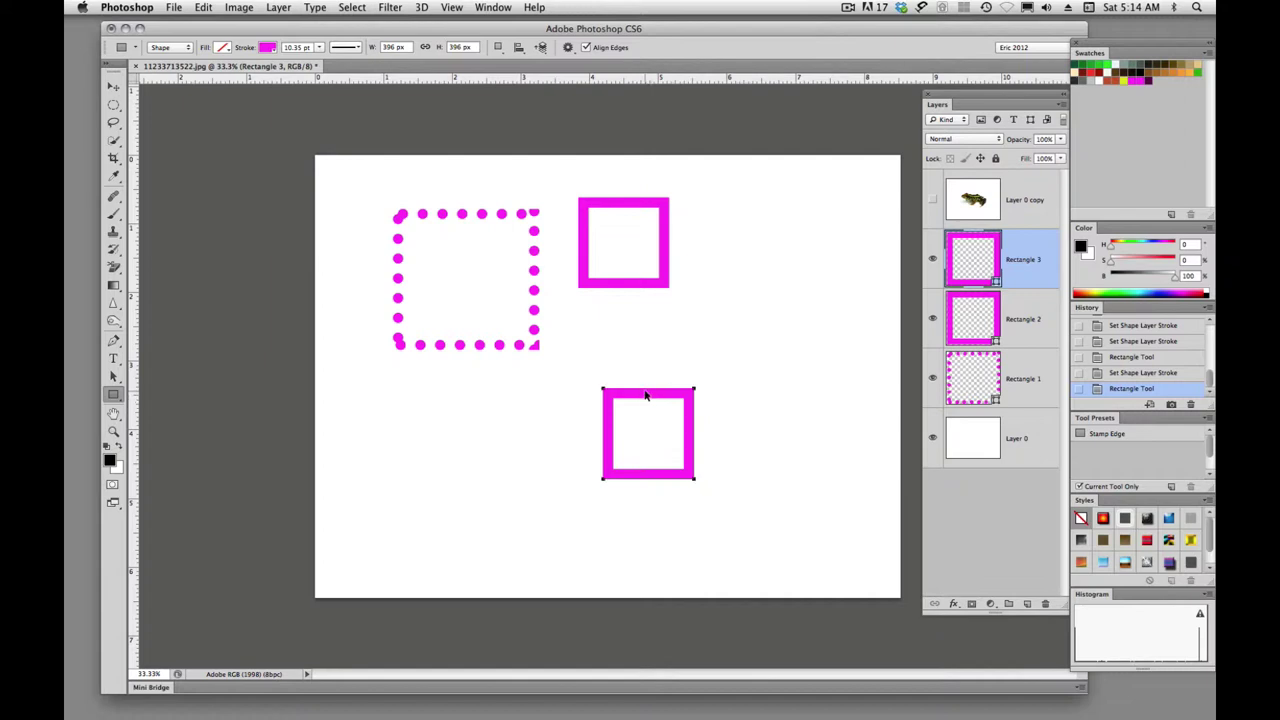
pyautogui.press('Delete')
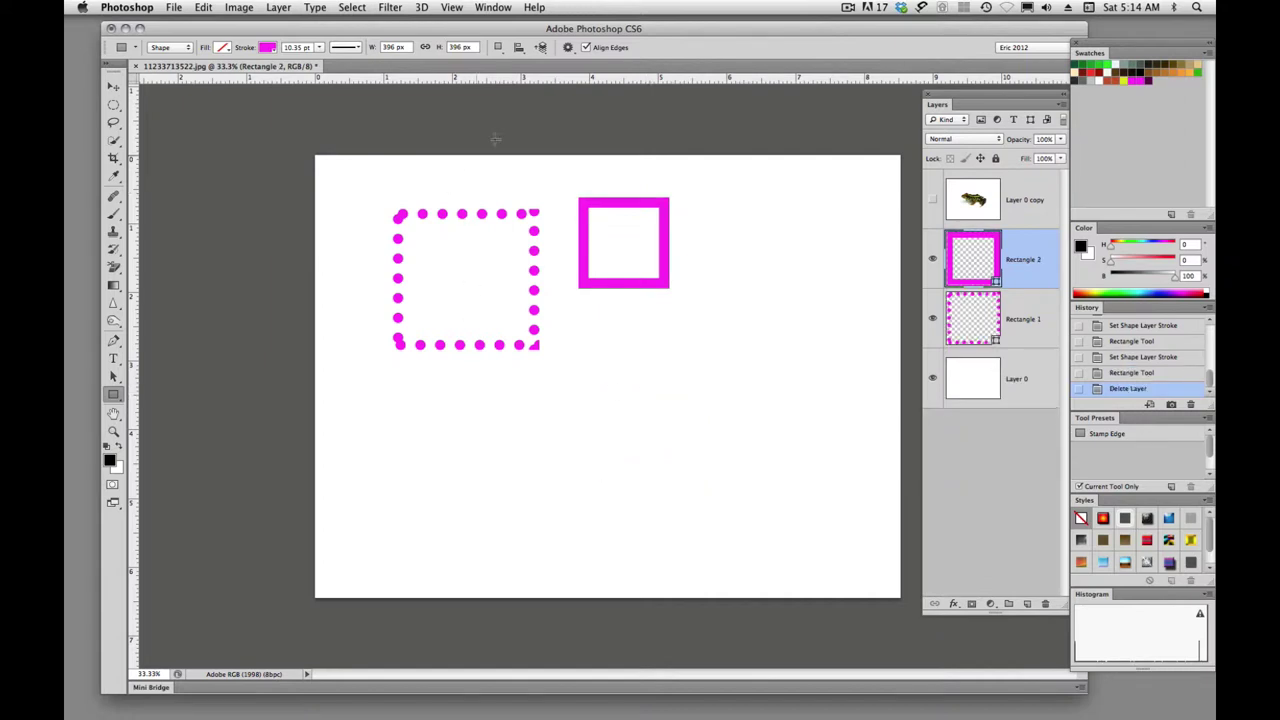
# Set Fixed Size to 3 in and place two overlapping 3-inch squares.
pyautogui.click(567, 47)
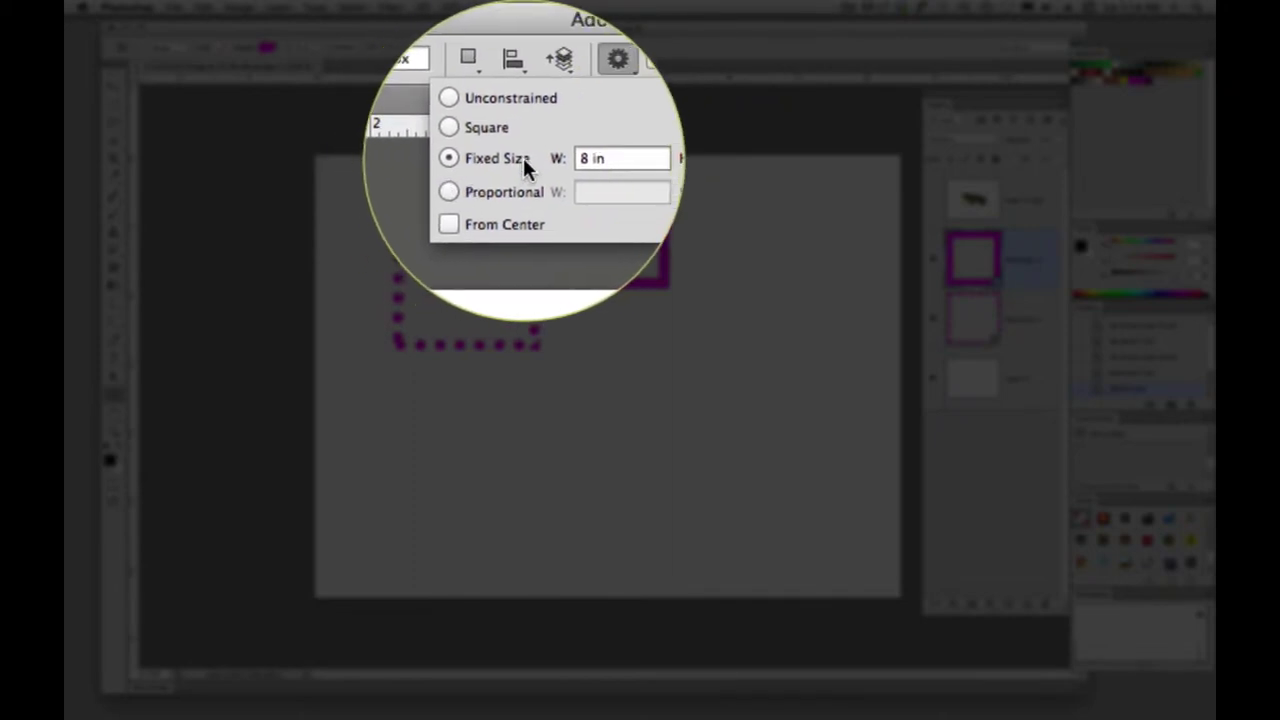
pyautogui.click(563, 156)
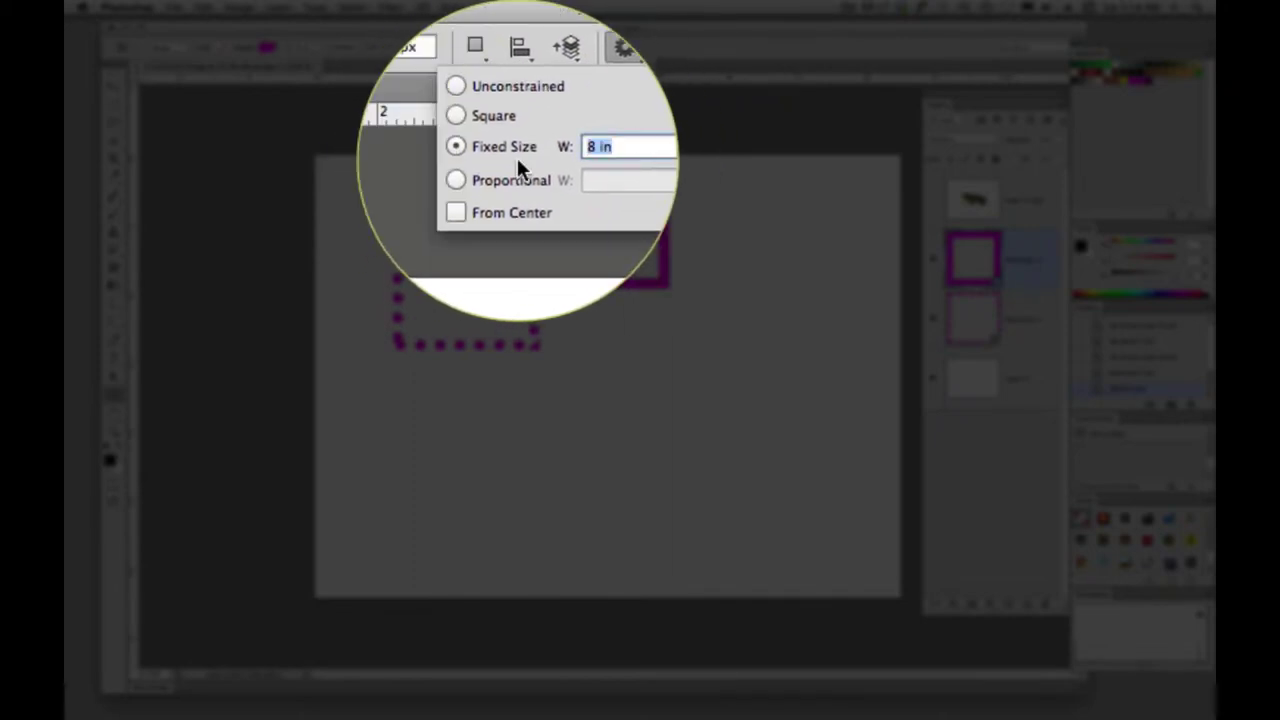
pyautogui.write('3')
pyautogui.press('Return')
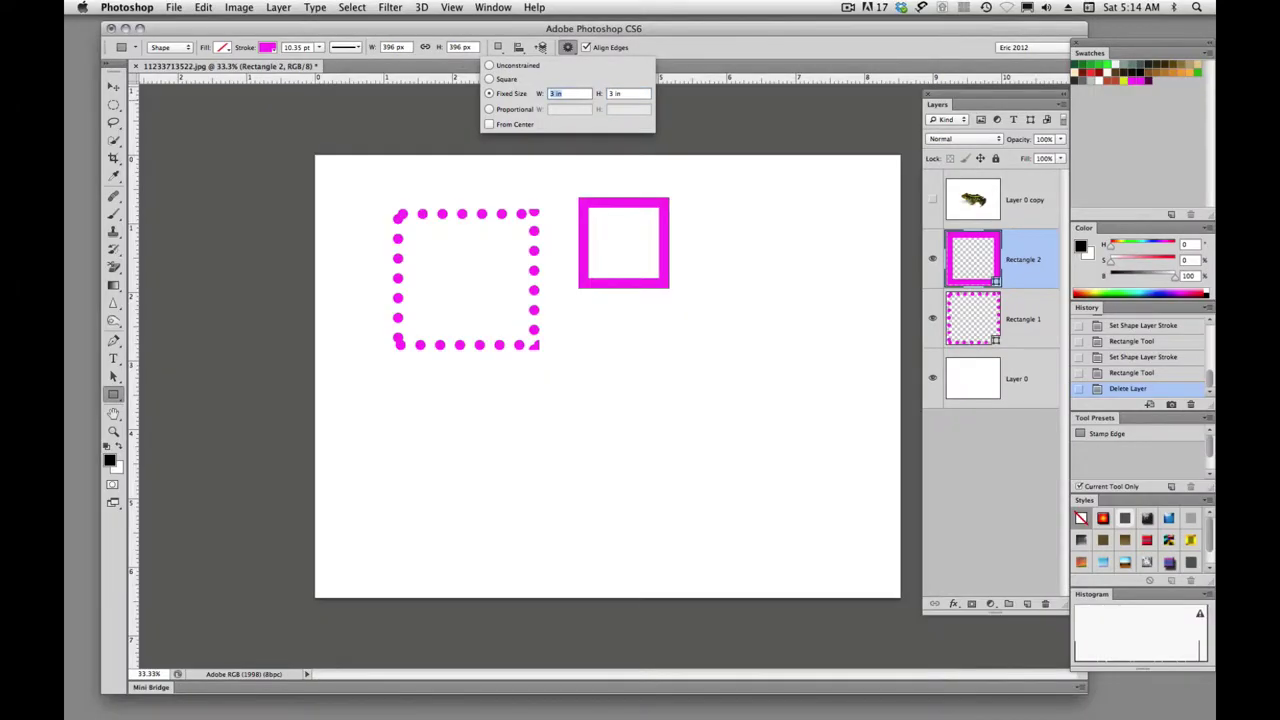
pyautogui.moveTo(559, 307)
pyautogui.mouseDown()
pyautogui.moveTo(603, 366)
pyautogui.moveTo(557, 310)
pyautogui.mouseUp()
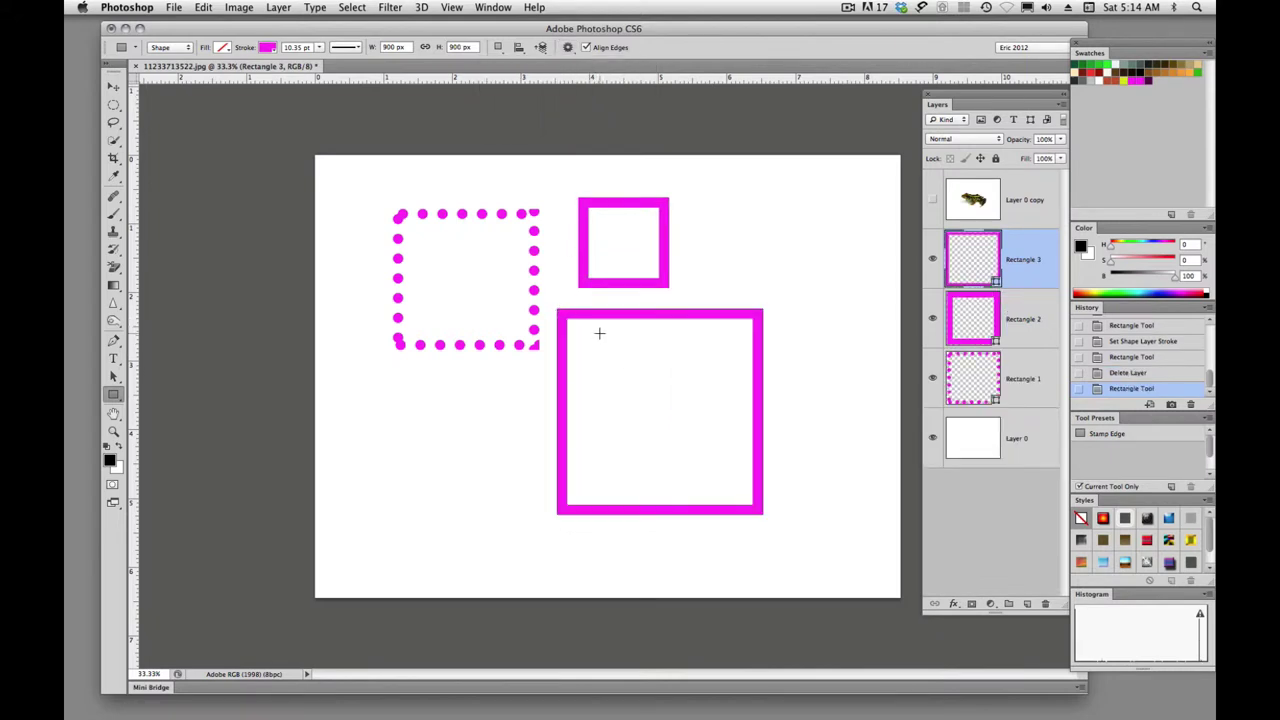
pyautogui.moveTo(361, 296)
pyautogui.mouseDown()
pyautogui.moveTo(449, 394)
pyautogui.moveTo(580, 277)
pyautogui.moveTo(593, 281)
pyautogui.mouseUp()
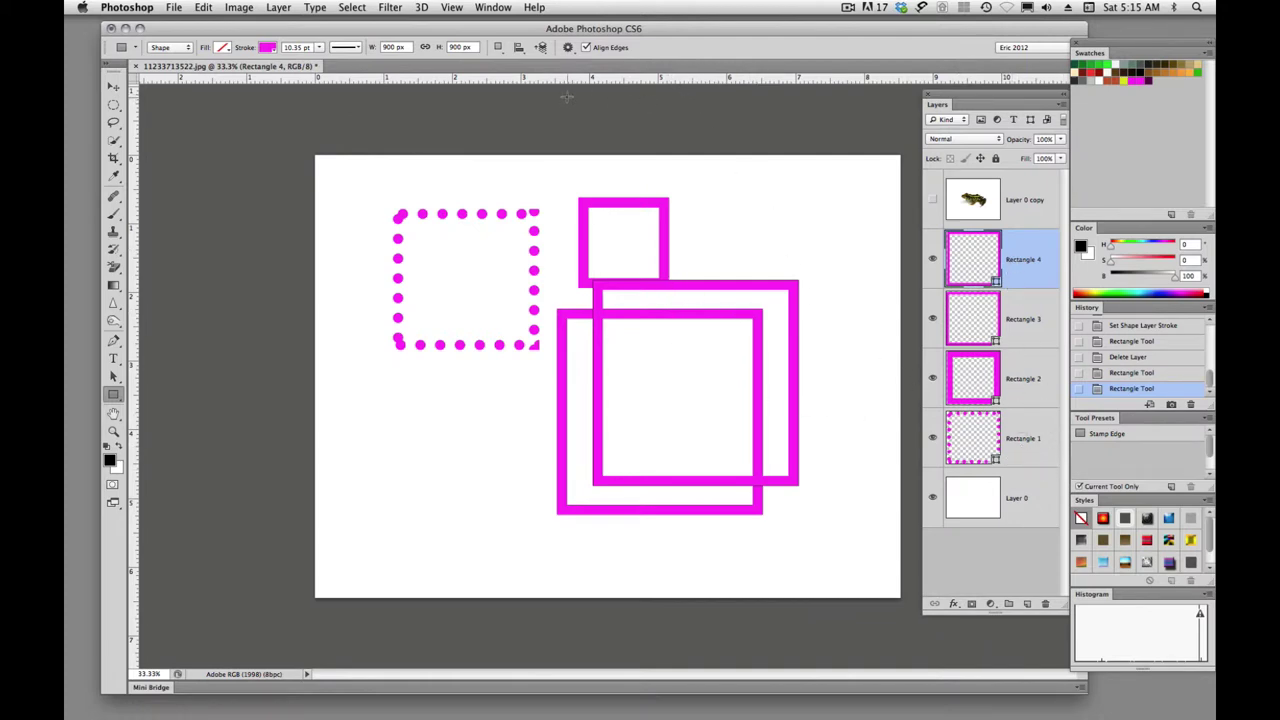
# Draw a centred 3-inch square on the left, then a small unconstrained rectangle beside the top square.
pyautogui.click(567, 47)
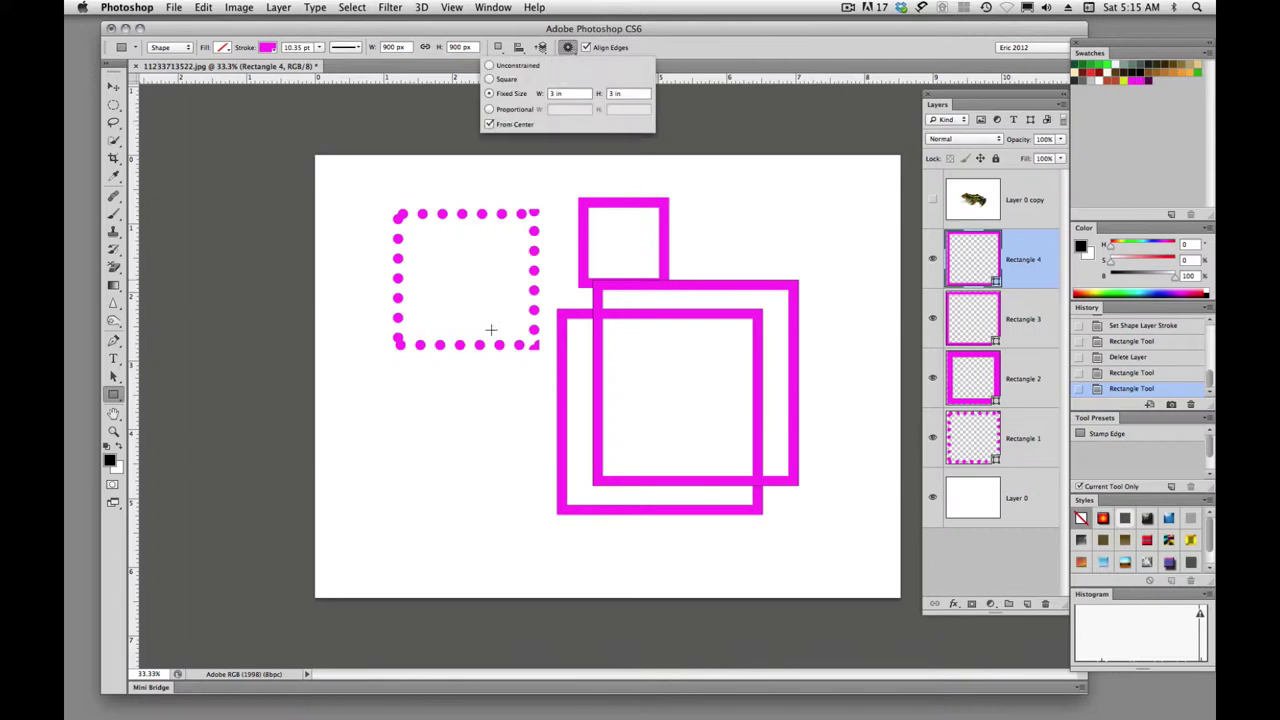
pyautogui.moveTo(450, 425); pyautogui.dragTo(442, 408)
pyautogui.click(567, 47)
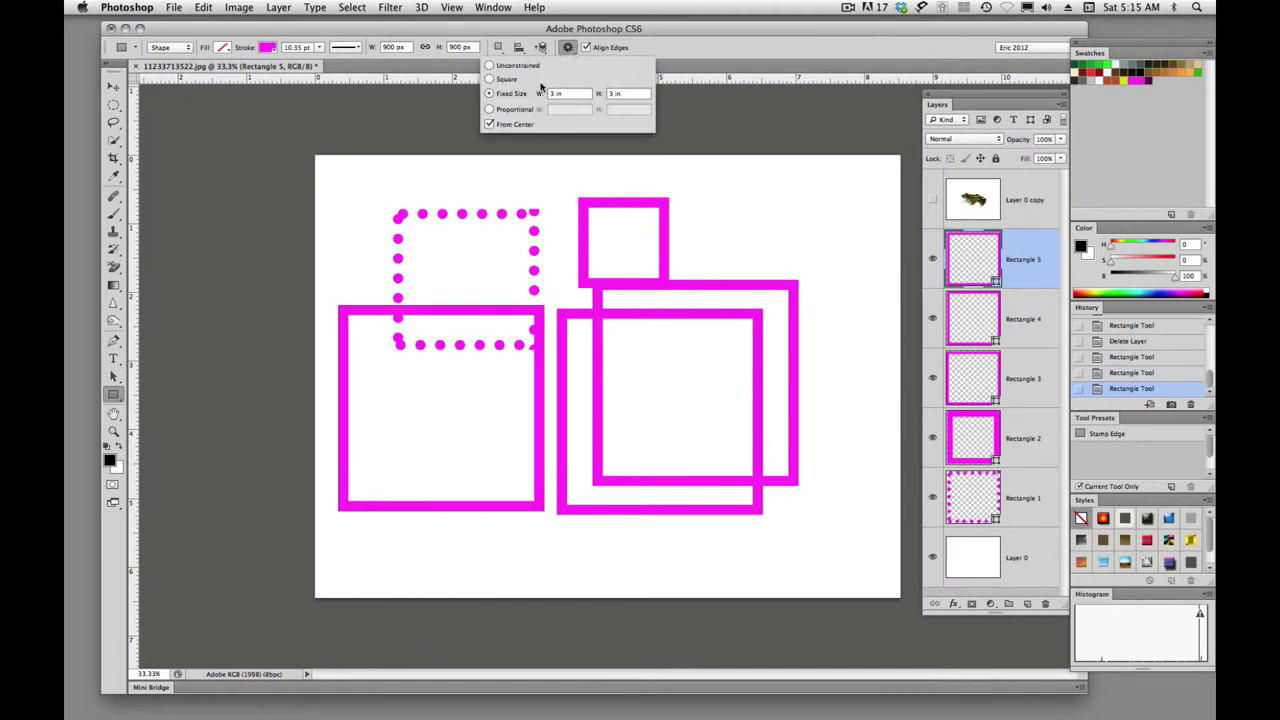
pyautogui.click(489, 93)
pyautogui.click(488, 66)
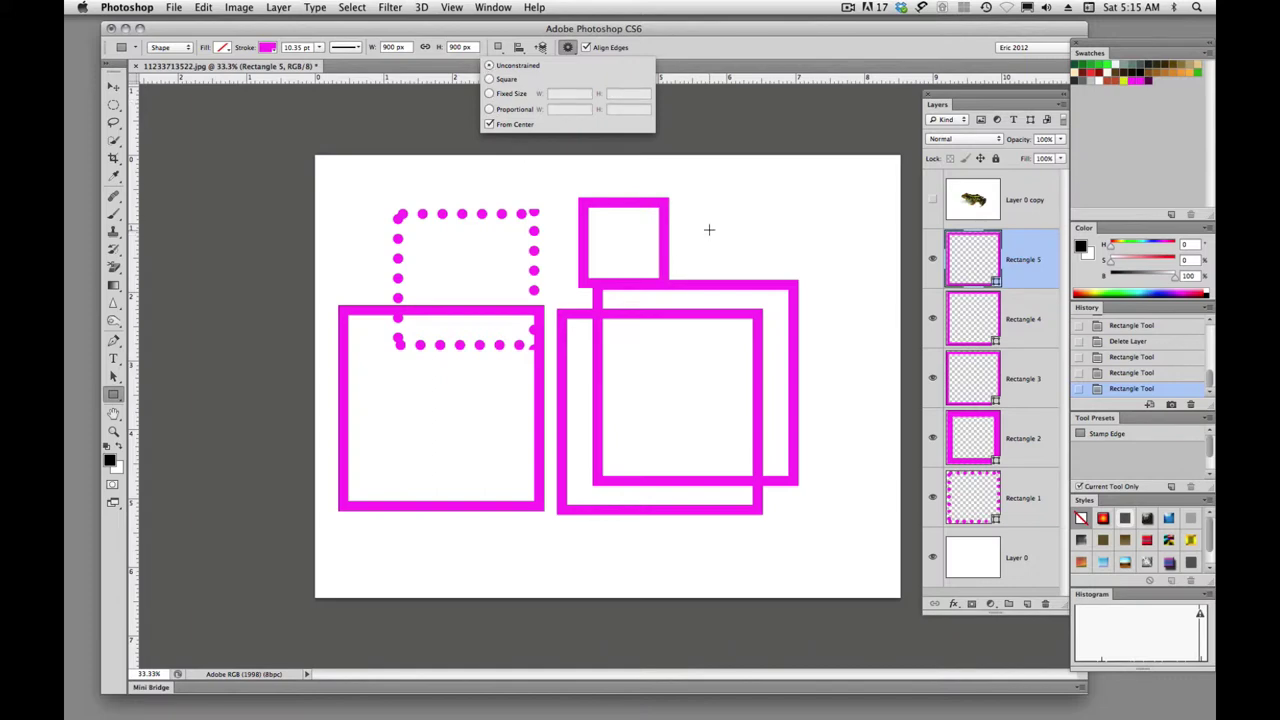
pyautogui.moveTo(709, 229); pyautogui.dragTo(745, 258)
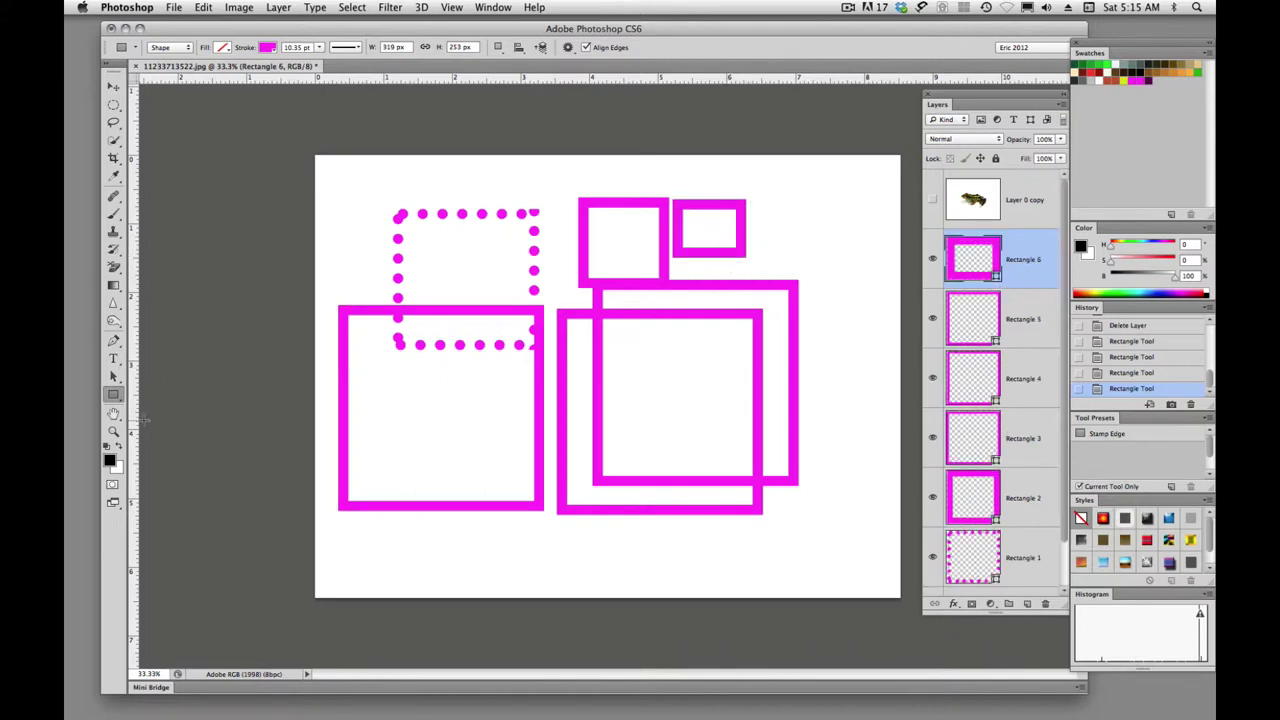
# Select all six rectangle layers and delete them.
pyautogui.keyDown('shift'); pyautogui.click(1026, 562); pyautogui.keyUp('shift')
pyautogui.rightClick(1021, 546)
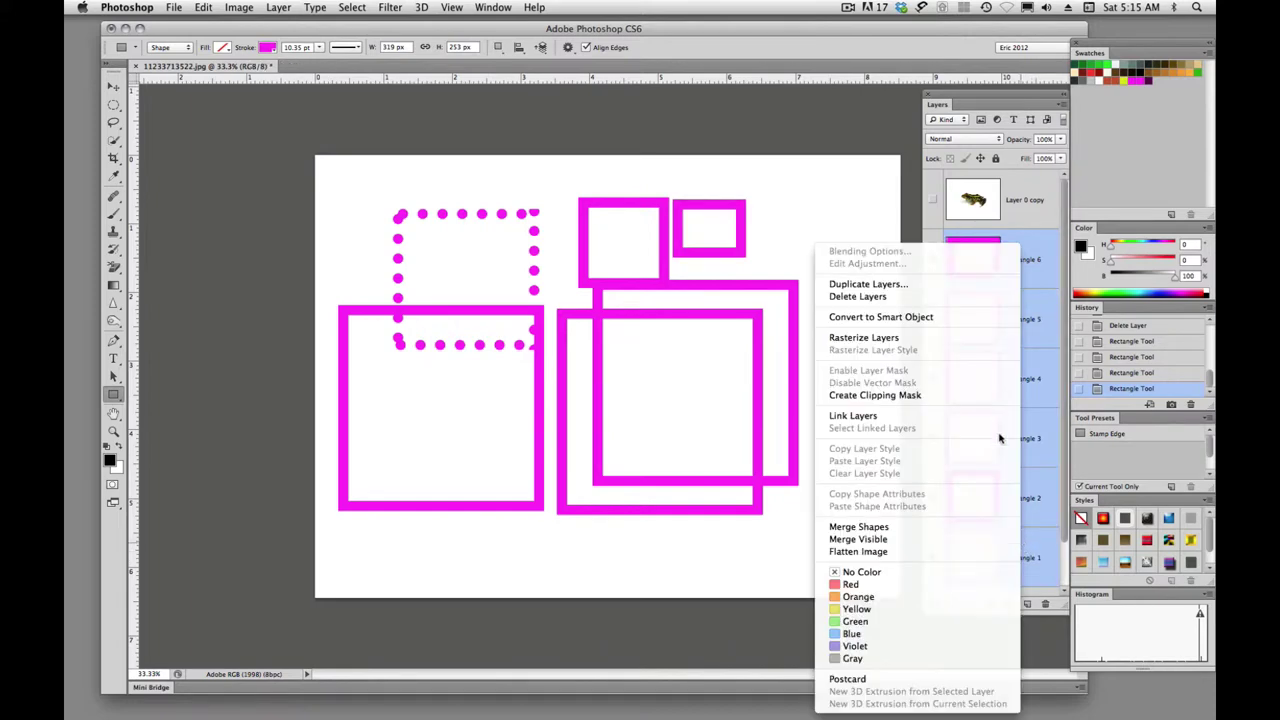
pyautogui.click(858, 295)
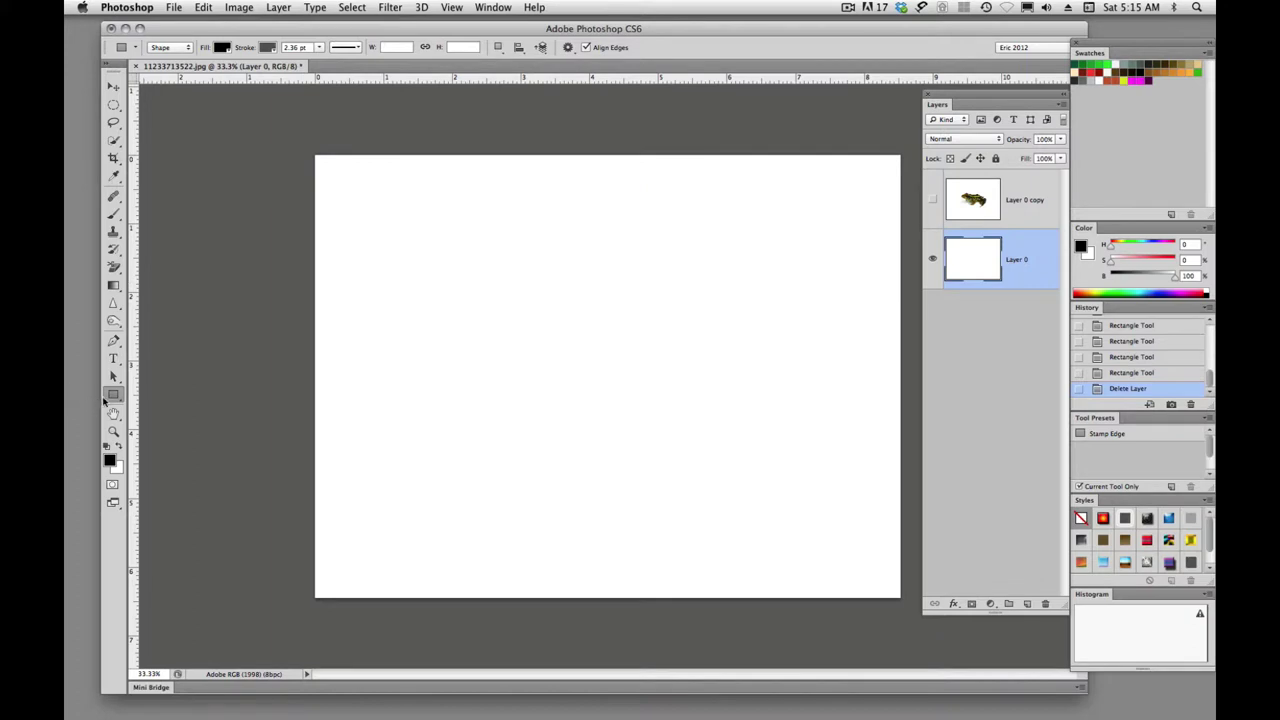
# Draw a large black rounded rectangle, then a smaller one with a 50 px corner radius.
pyautogui.moveTo(112, 398); pyautogui.dragTo(150, 405)
pyautogui.moveTo(424, 229); pyautogui.dragTo(587, 386)
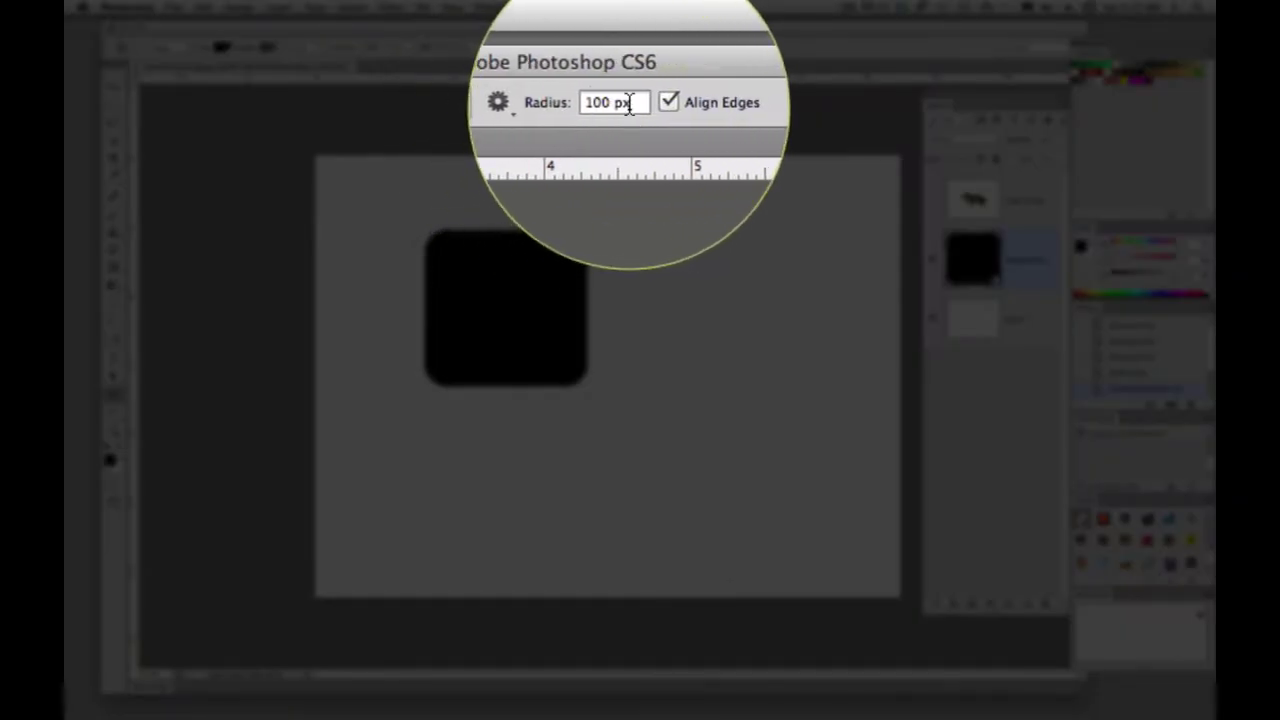
pyautogui.click(628, 47)
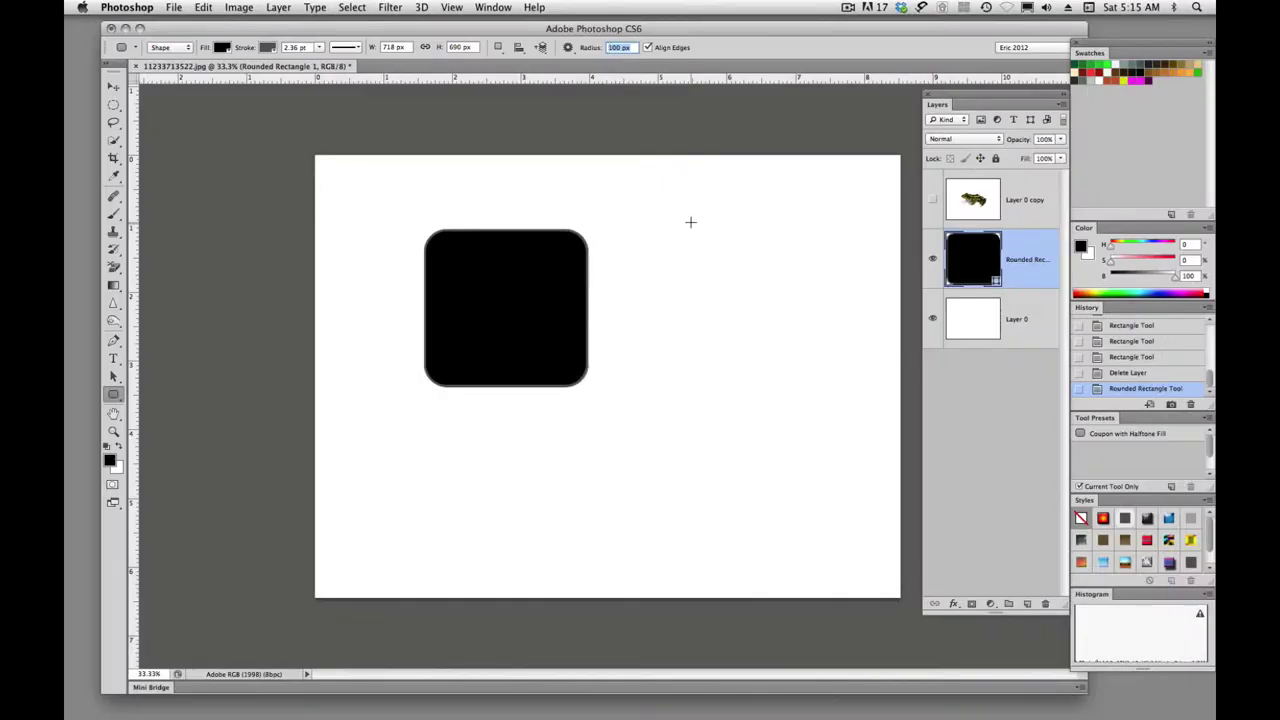
pyautogui.write('5')
pyautogui.press('Return')
pyautogui.moveTo(628, 220); pyautogui.dragTo(710, 305)
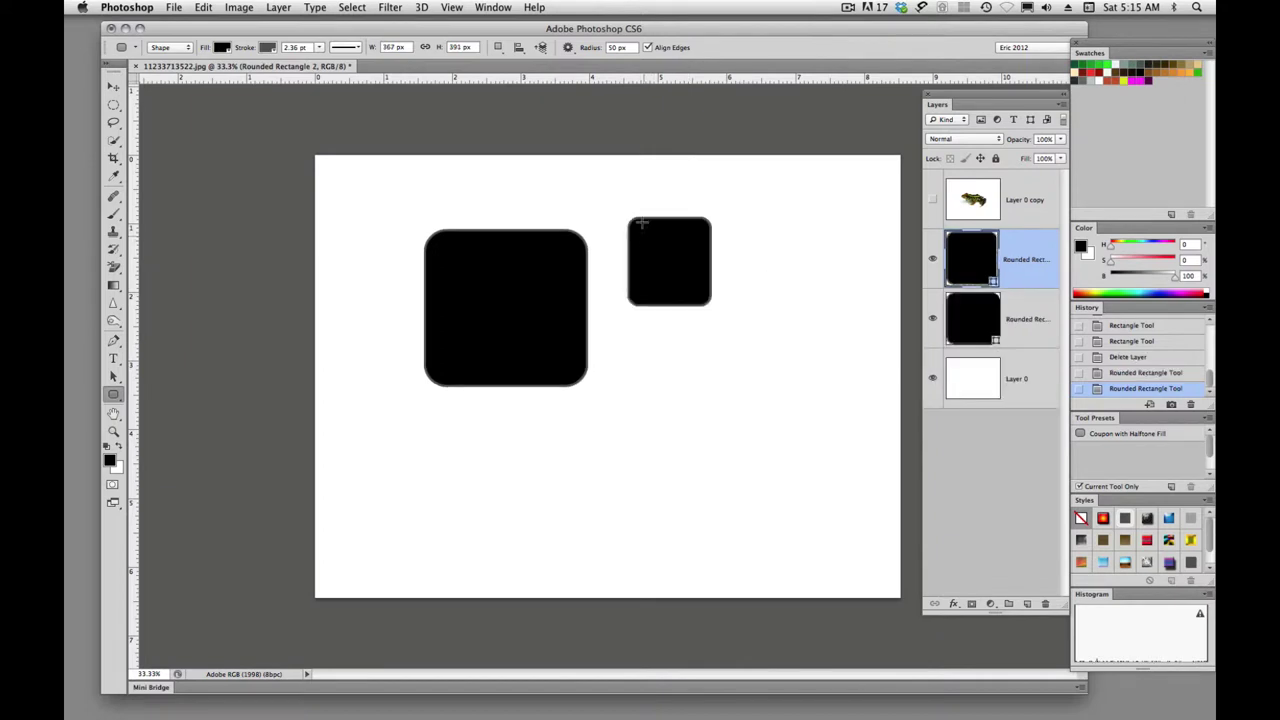
# Select and delete both black rounded rectangles.
pyautogui.click(567, 48)
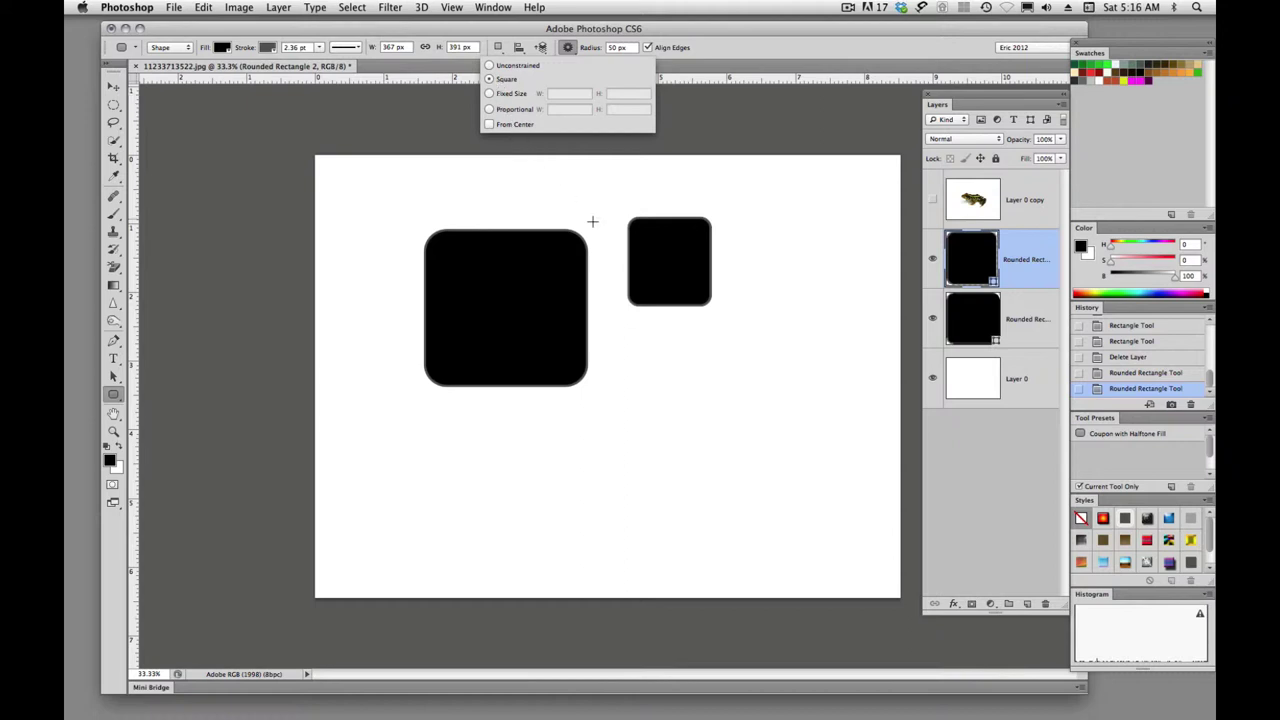
pyautogui.click(468, 252)
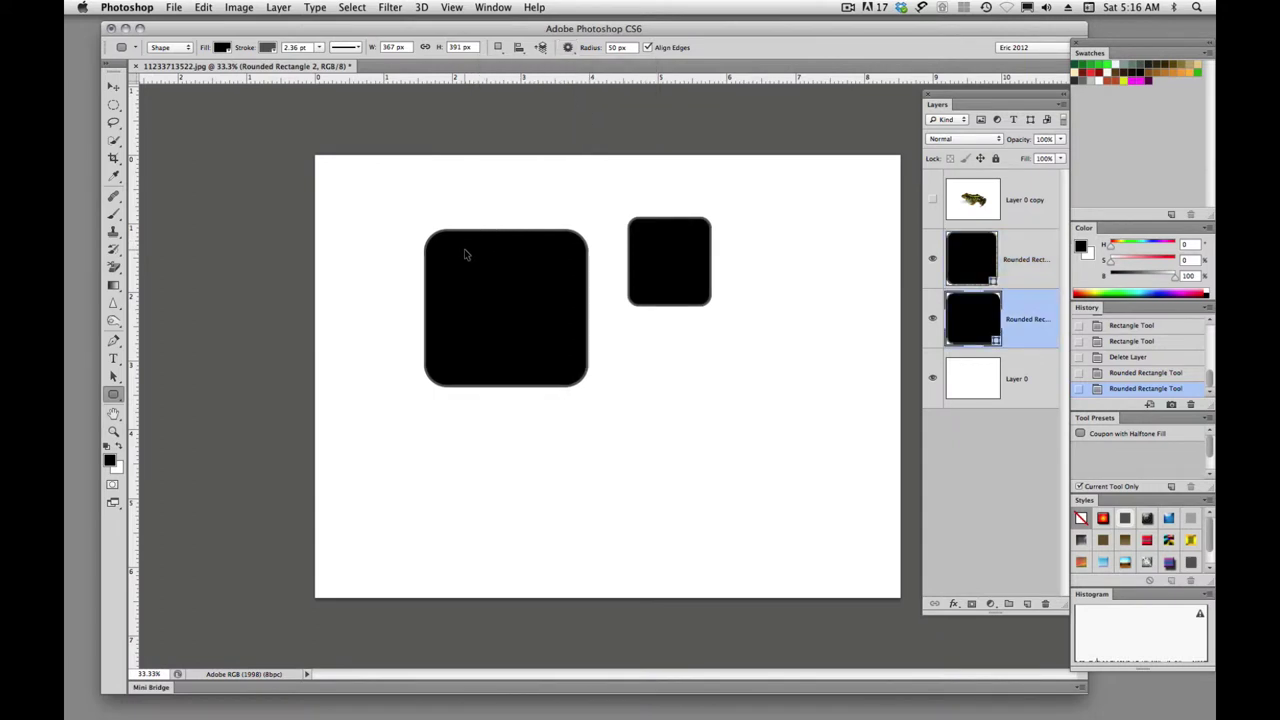
pyautogui.click(680, 245)
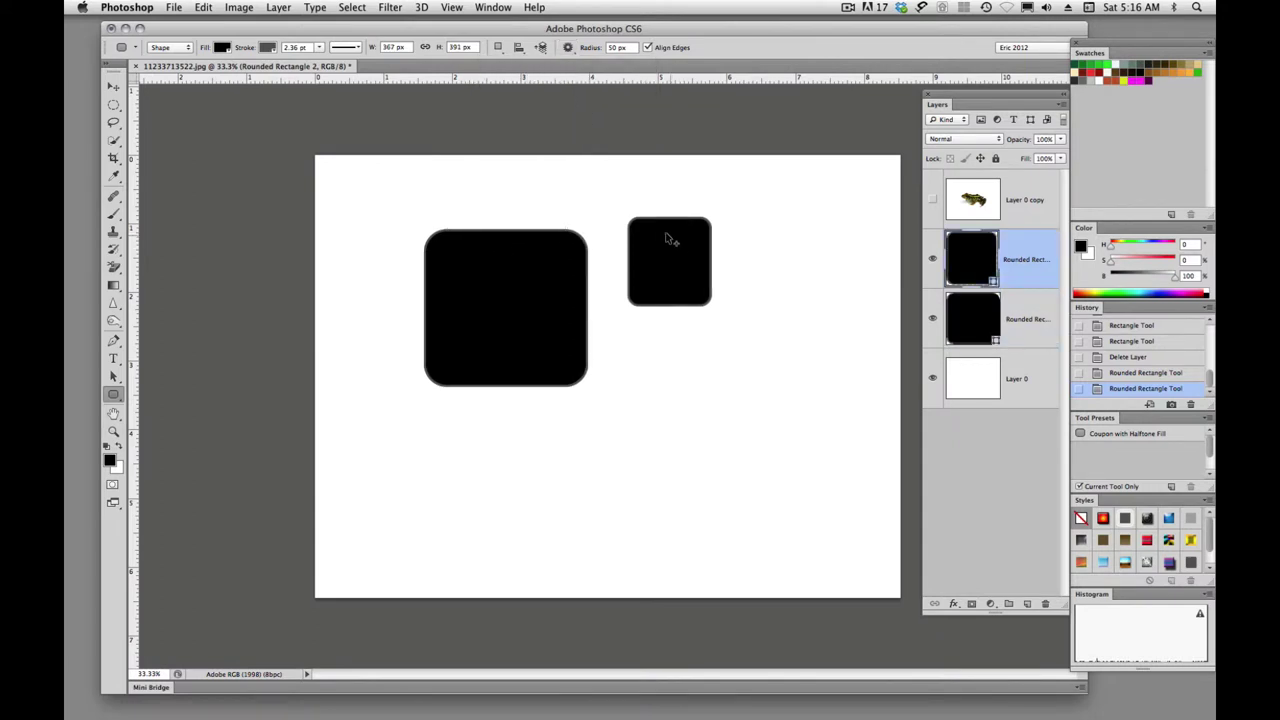
pyautogui.click(530, 238)
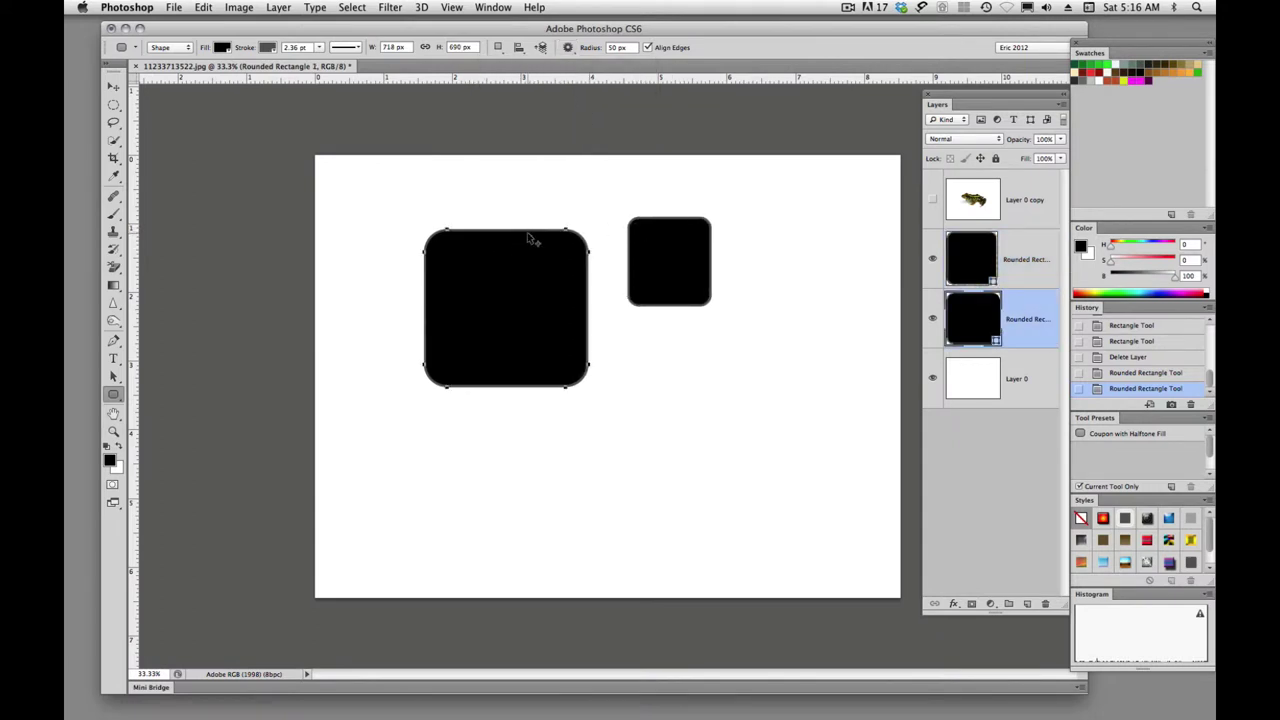
pyautogui.click(635, 226)
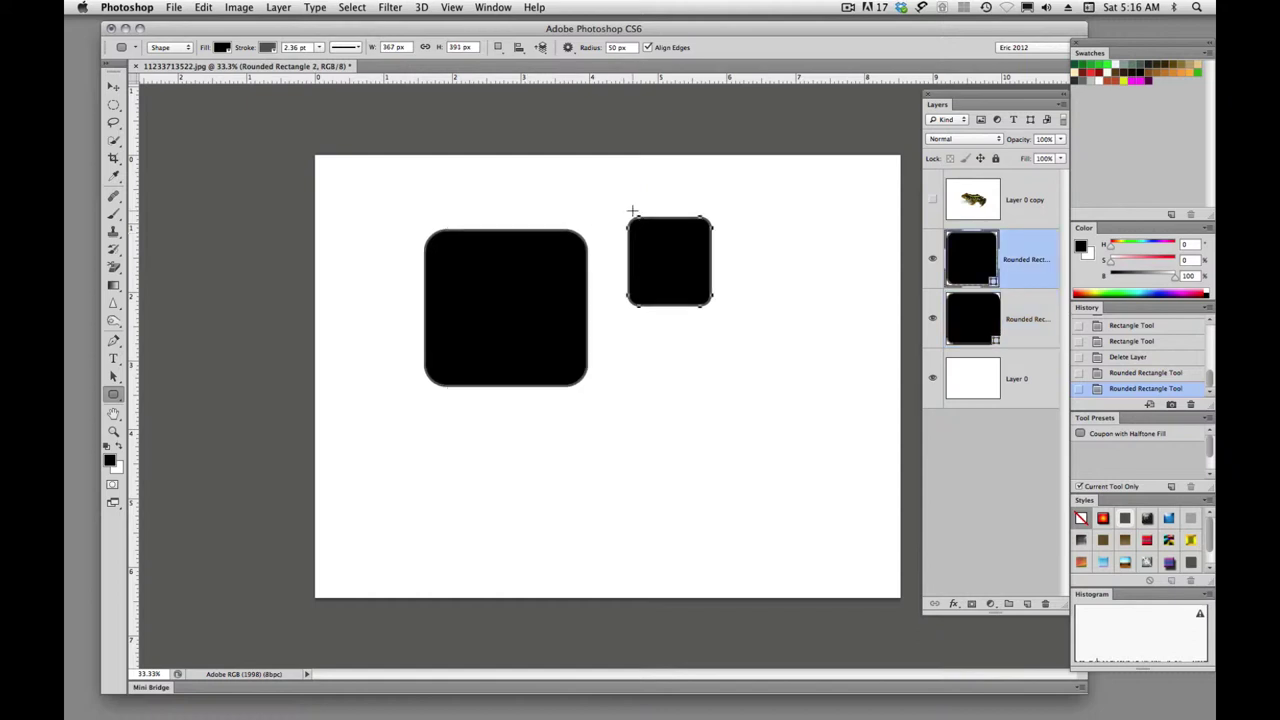
pyautogui.press('Delete')
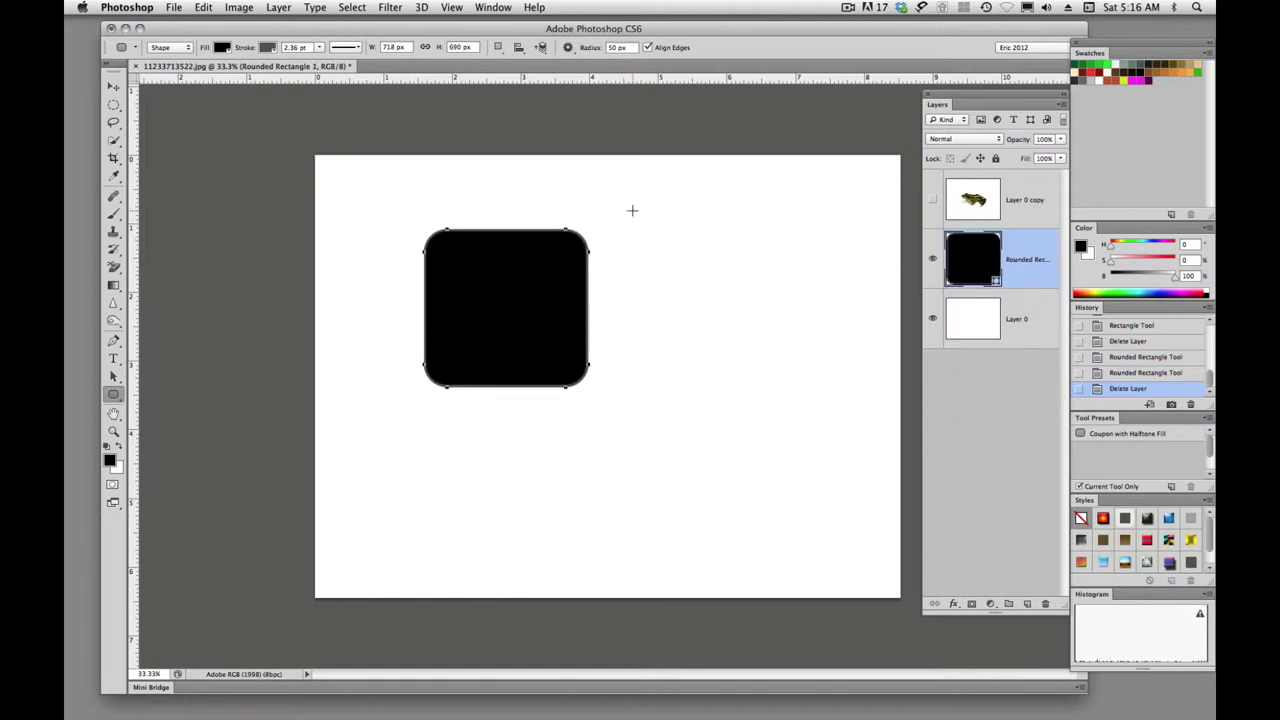
pyautogui.press('Delete')
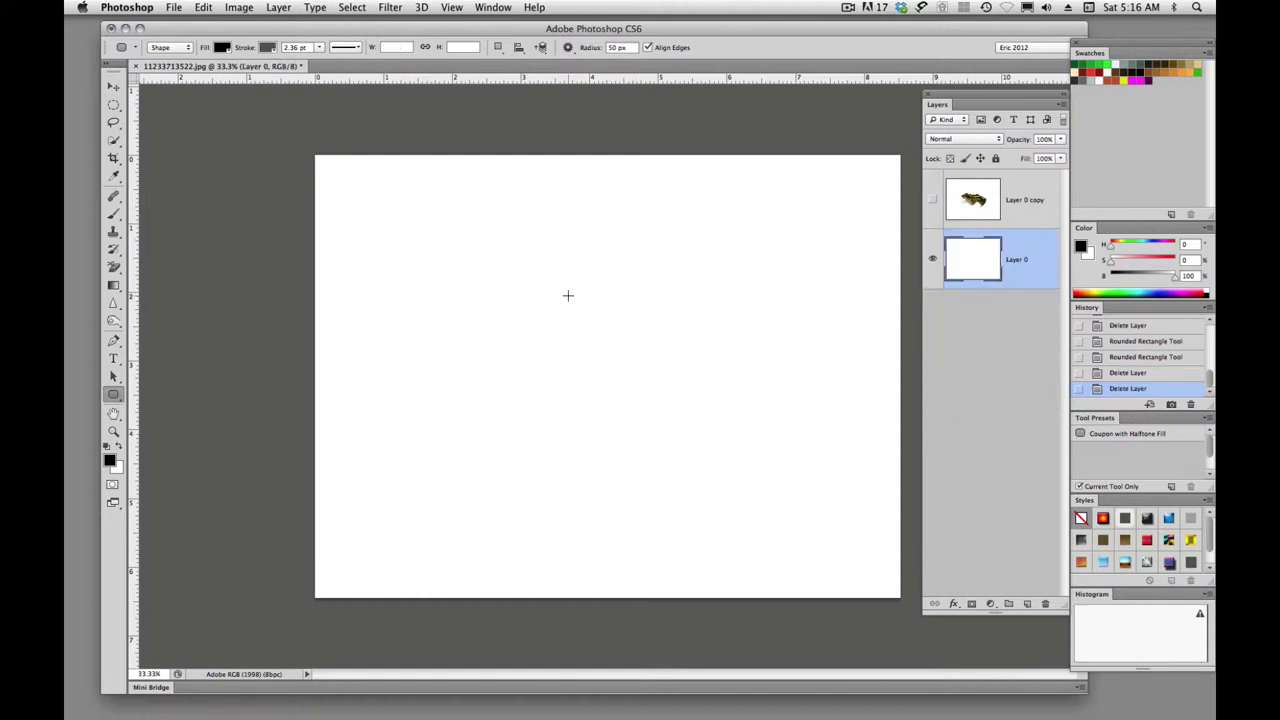
# Draw a black five-pointed star with the Polygon tool.
pyautogui.click(119, 397)
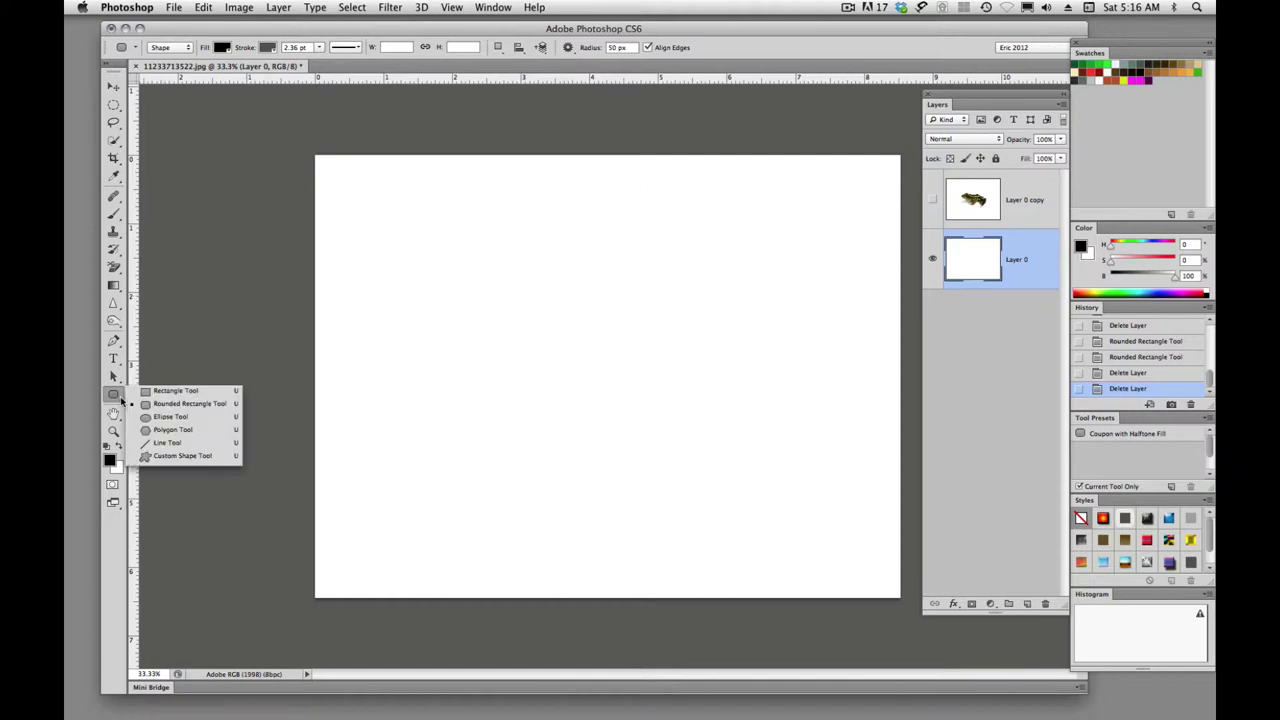
pyautogui.click(160, 429)
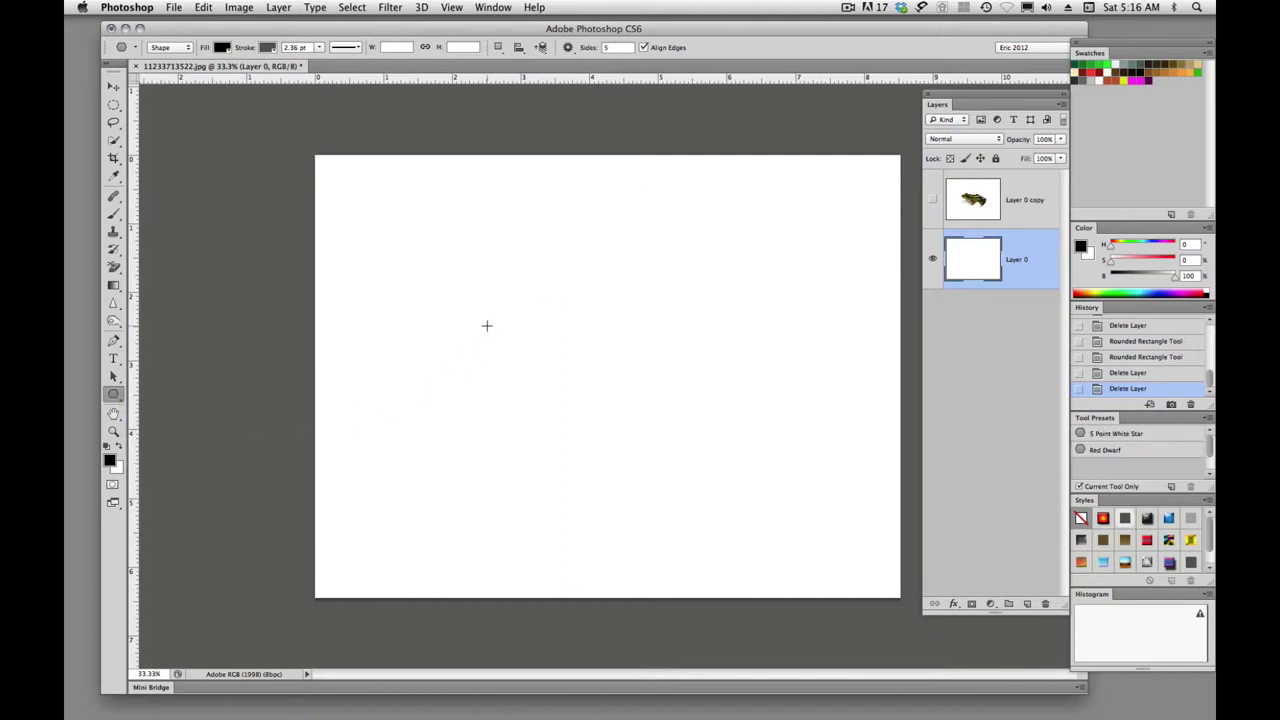
pyautogui.moveTo(434, 261); pyautogui.dragTo(466, 306)
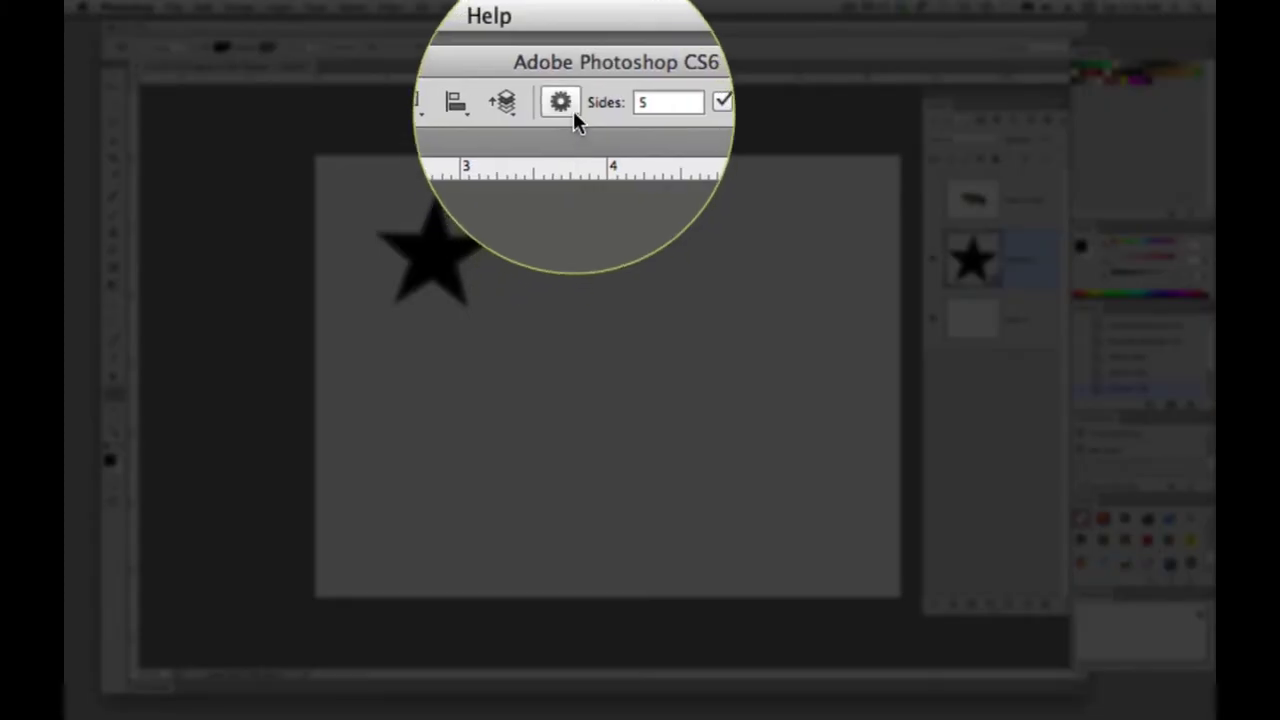
# Turn on Smooth Indents and draw two more stars, the third small near the top.
pyautogui.click(568, 47)
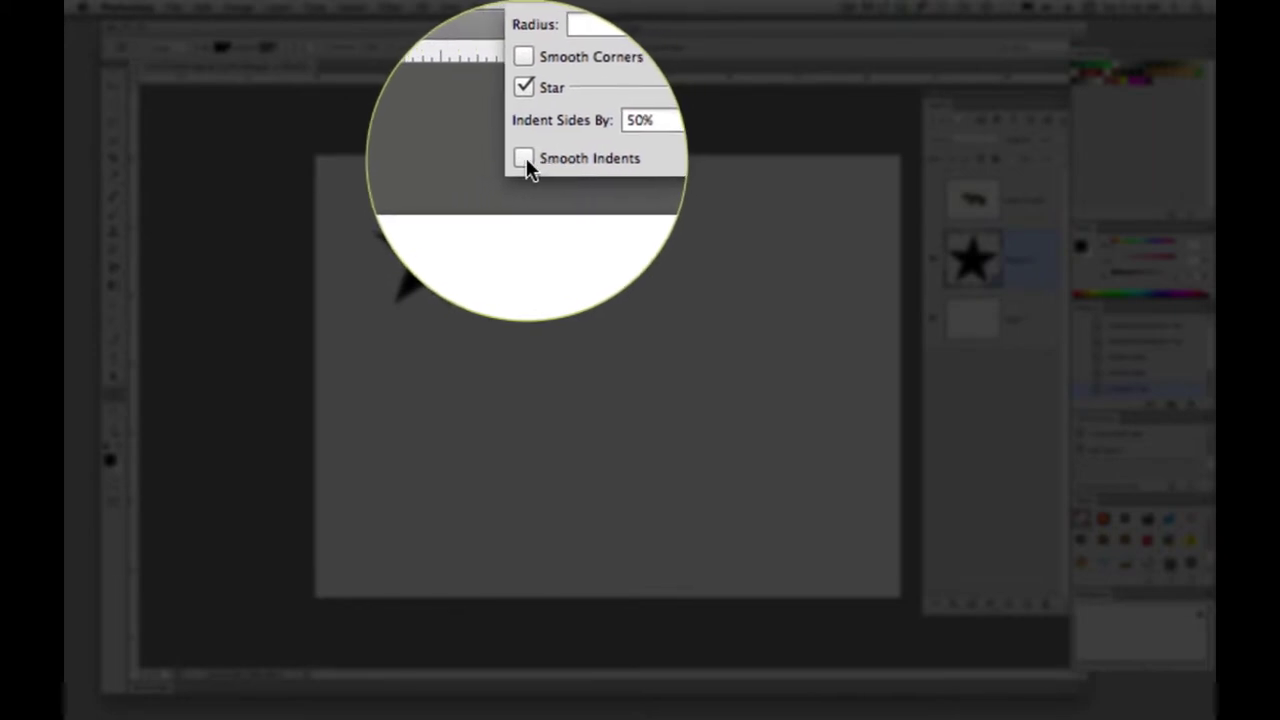
pyautogui.click(524, 159)
pyautogui.moveTo(527, 203); pyautogui.dragTo(550, 235)
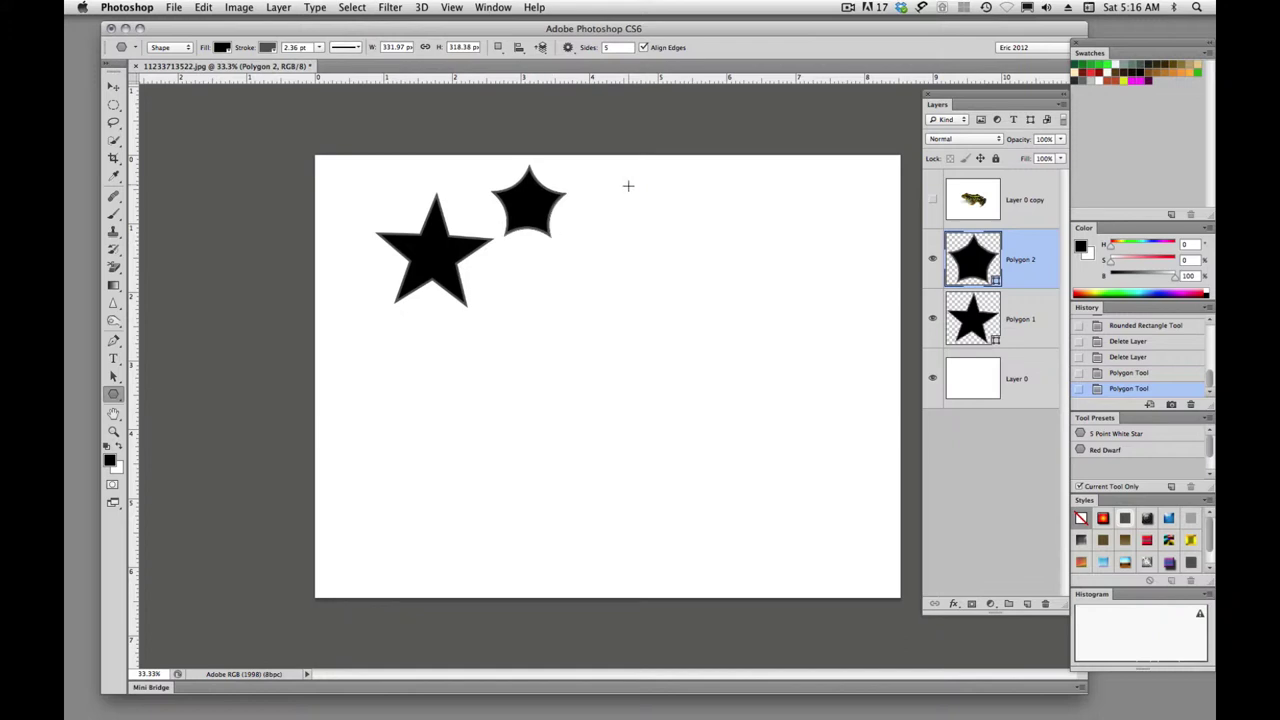
pyautogui.moveTo(628, 187); pyautogui.dragTo(643, 208)
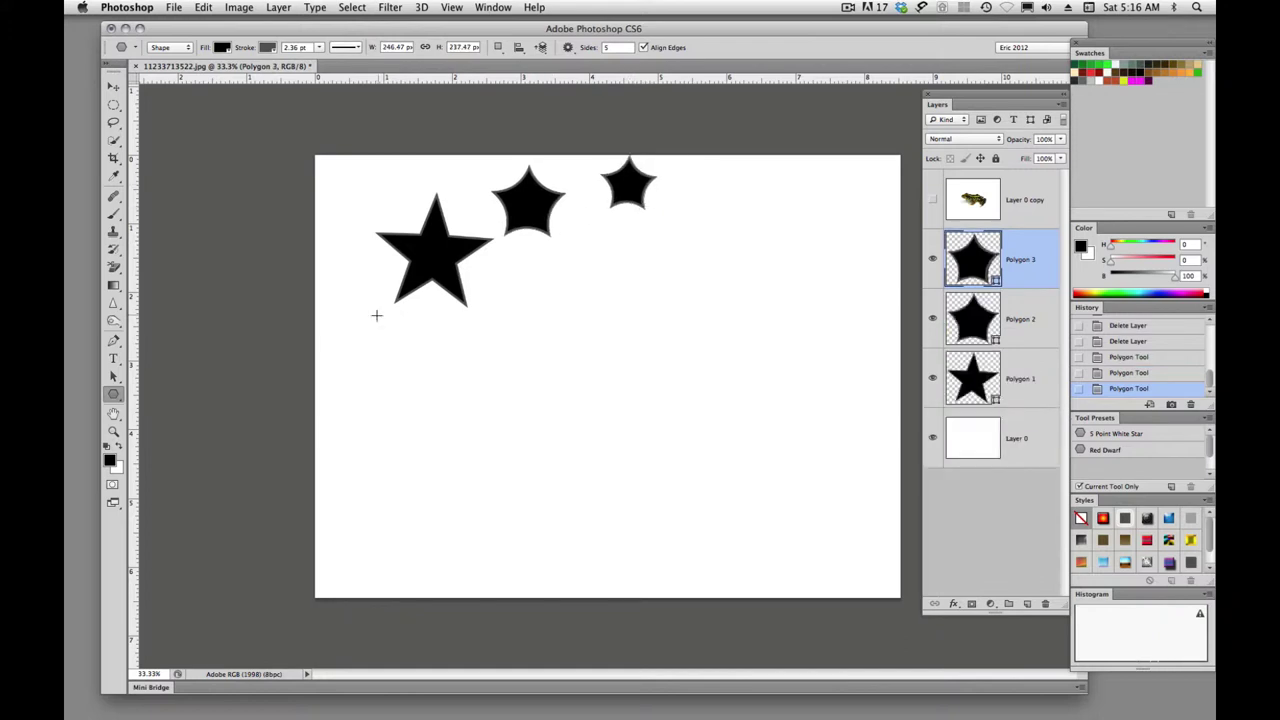
pyautogui.click(118, 399)
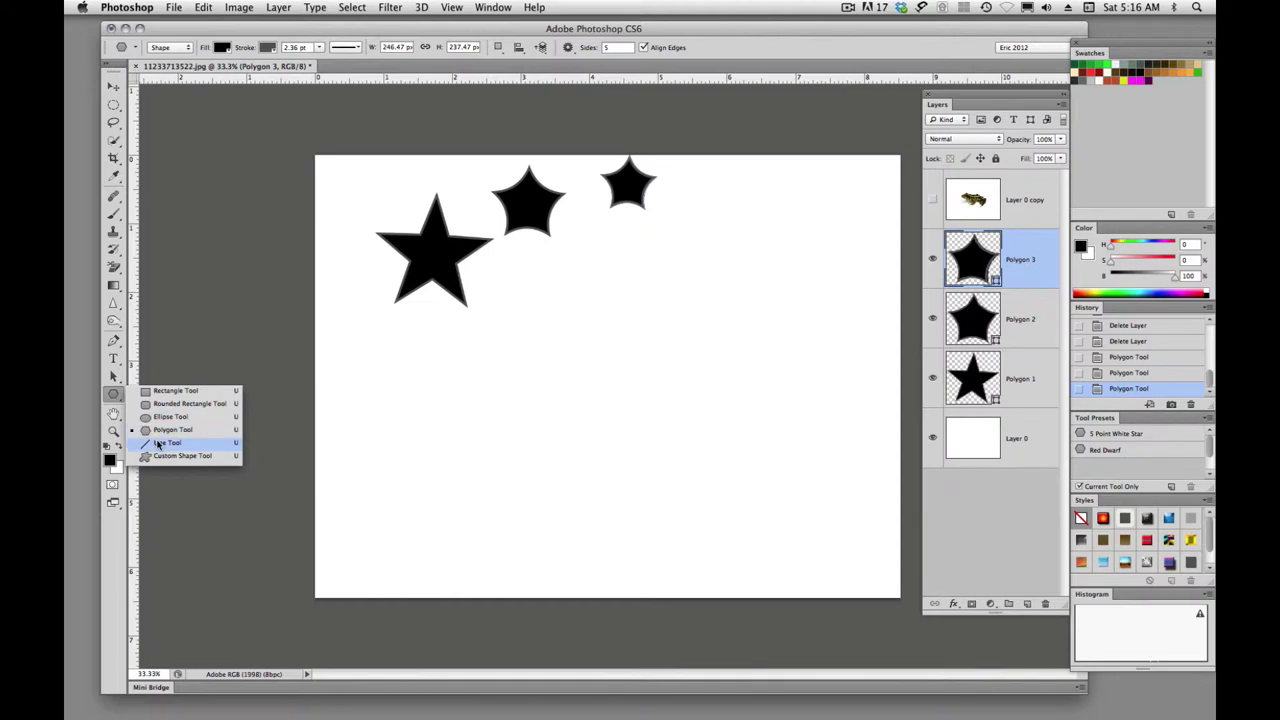
# Draw two ellipses below and beside the large star.
pyautogui.click(160, 417)
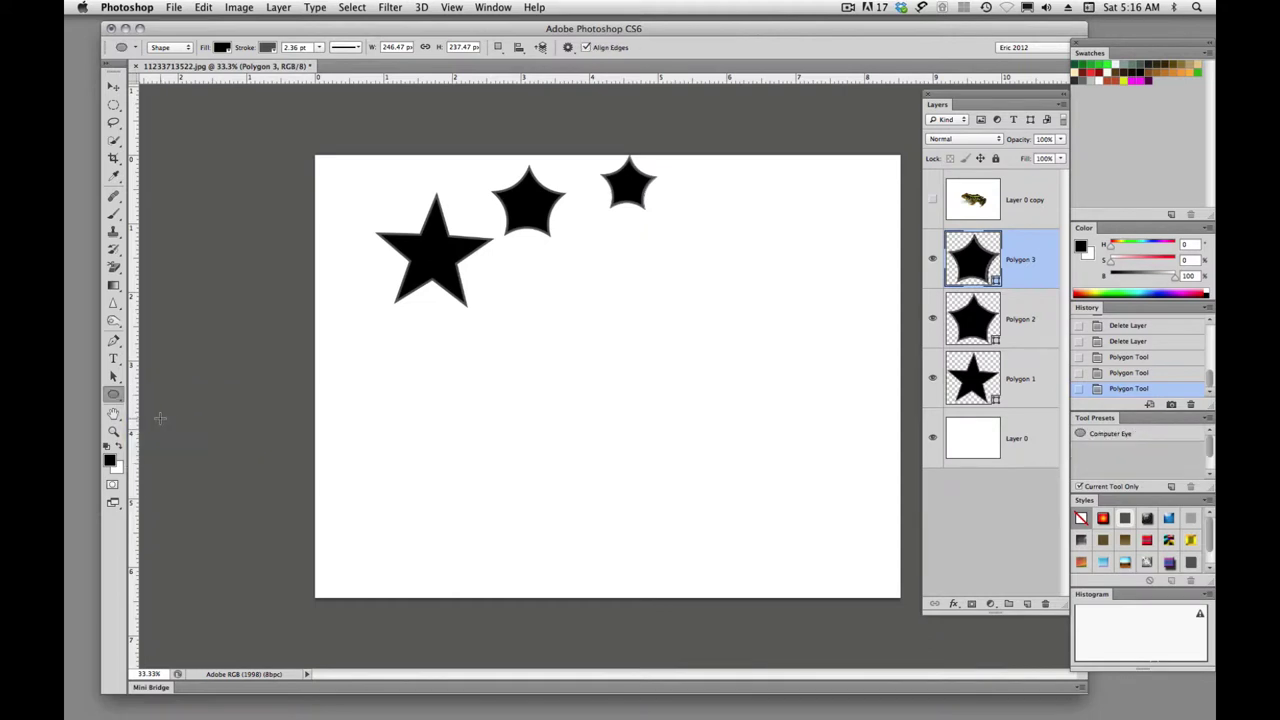
pyautogui.moveTo(375, 381); pyautogui.dragTo(438, 437)
pyautogui.moveTo(482, 355); pyautogui.dragTo(524, 404)
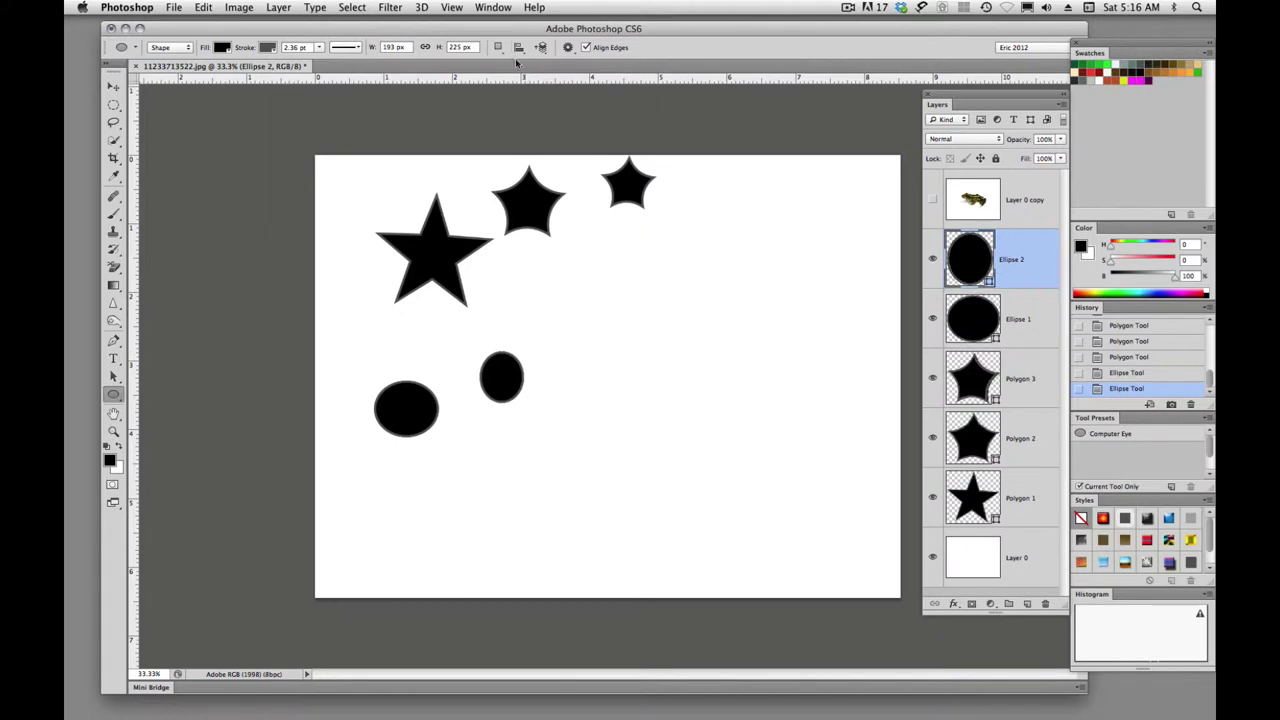
pyautogui.click(566, 47)
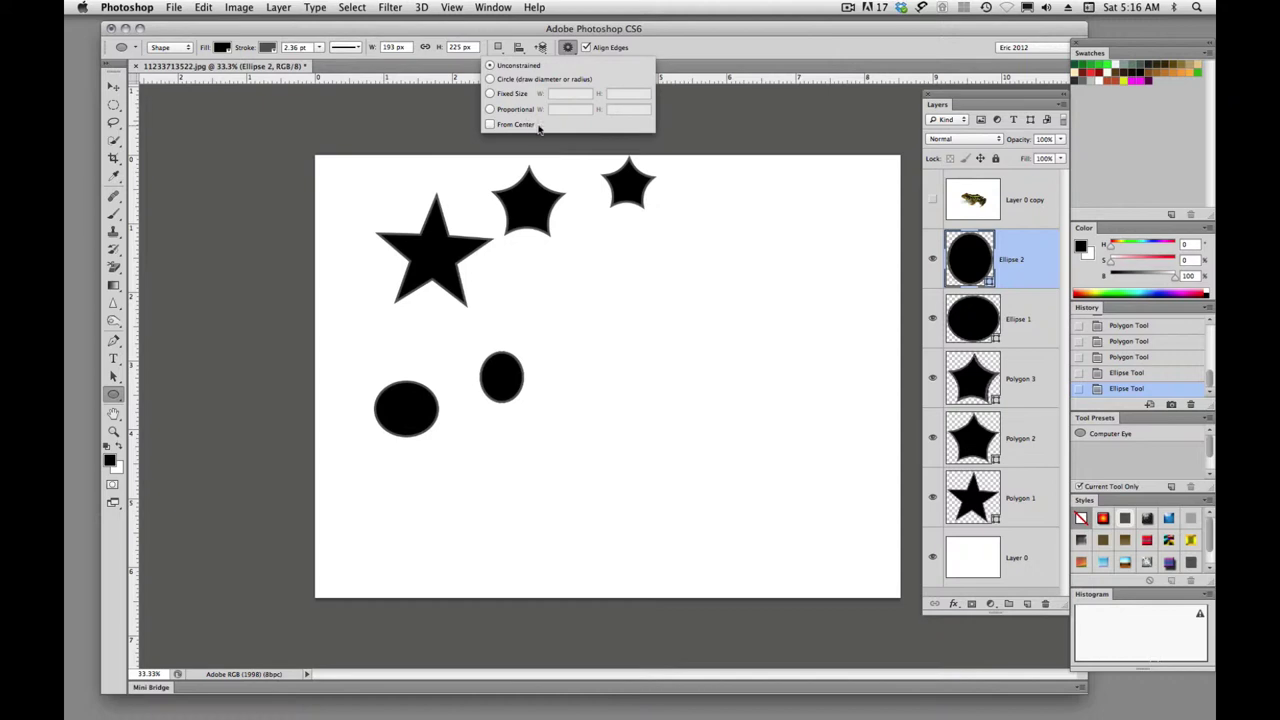
# Select the second ellipse's path with path selection and delete it.
pyautogui.click(114, 395)
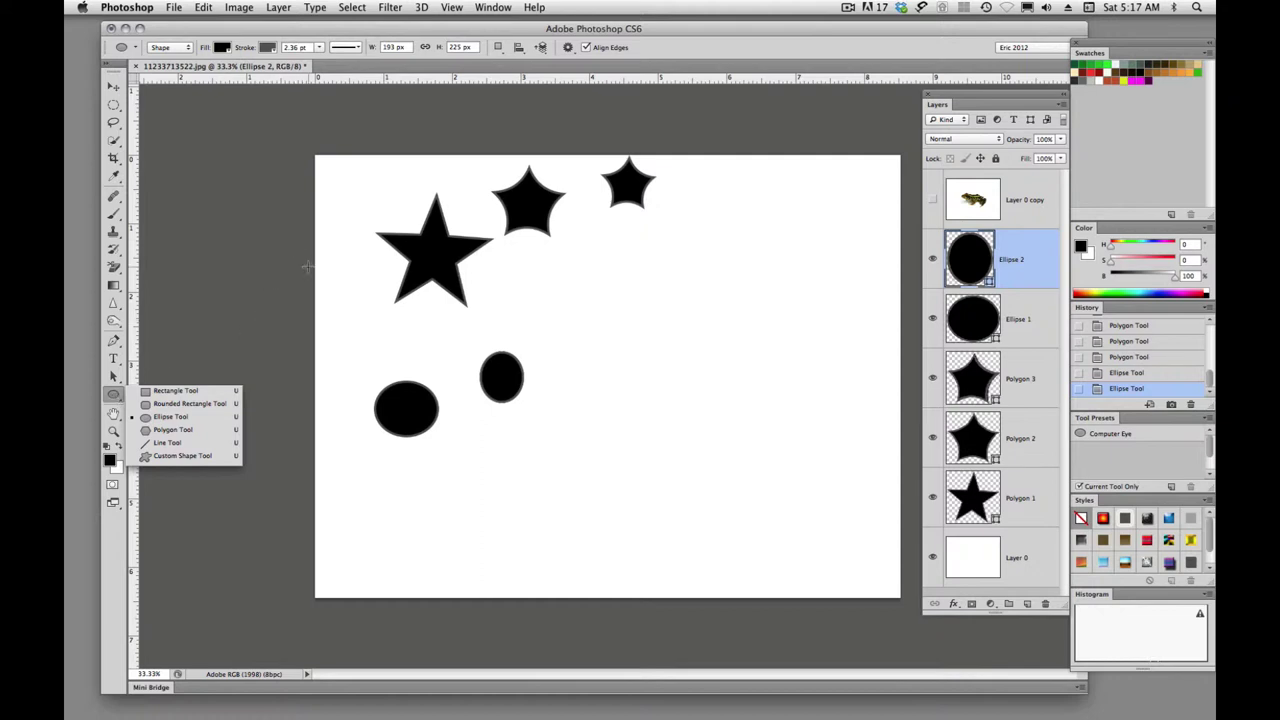
pyautogui.press('a')
pyautogui.moveTo(340, 160); pyautogui.dragTo(748, 486)
pyautogui.press('u')
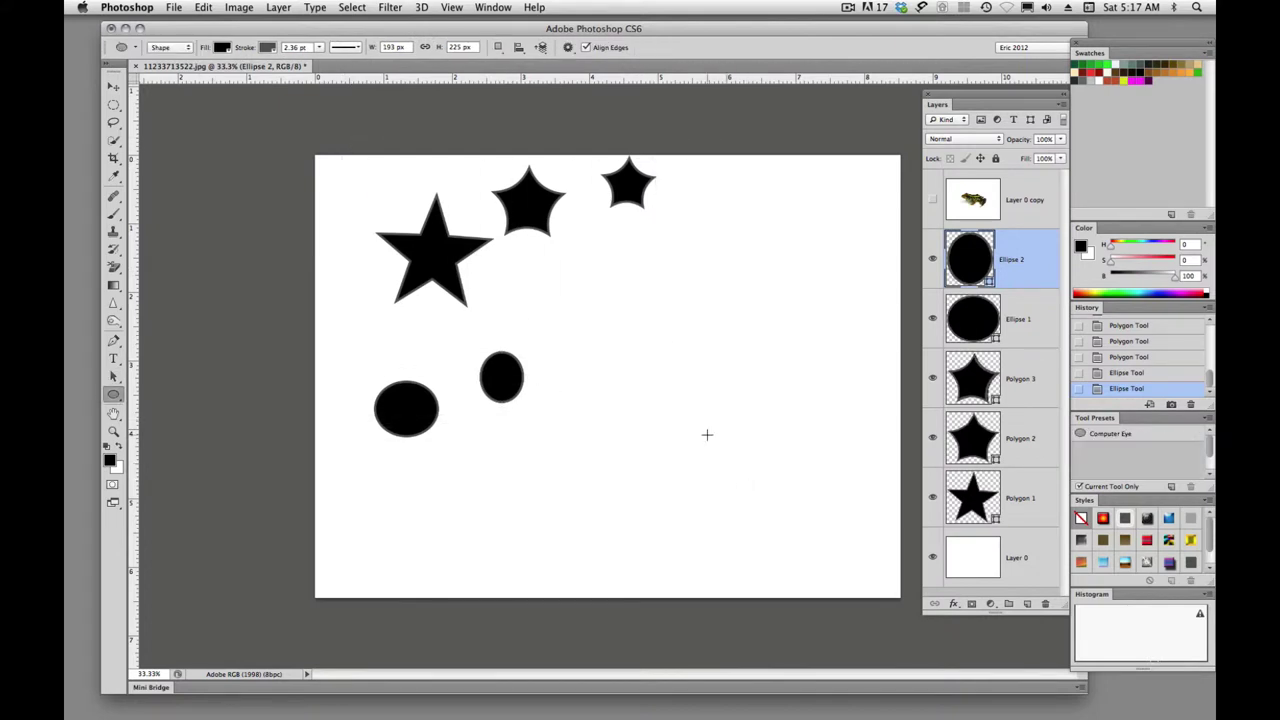
pyautogui.press('BackSpace')
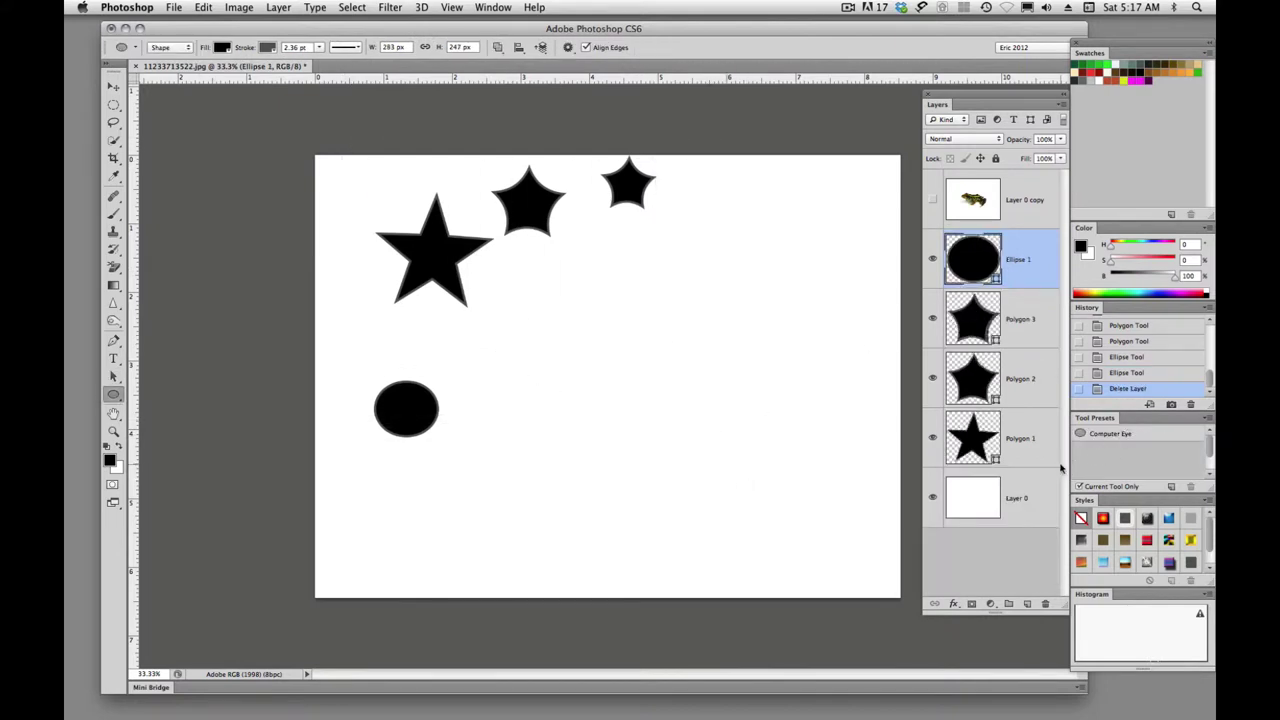
# Select all remaining star and ellipse layers and delete them.
pyautogui.keyDown('shift'); pyautogui.click(1036, 454); pyautogui.keyUp('shift')
pyautogui.rightClick(1038, 278)
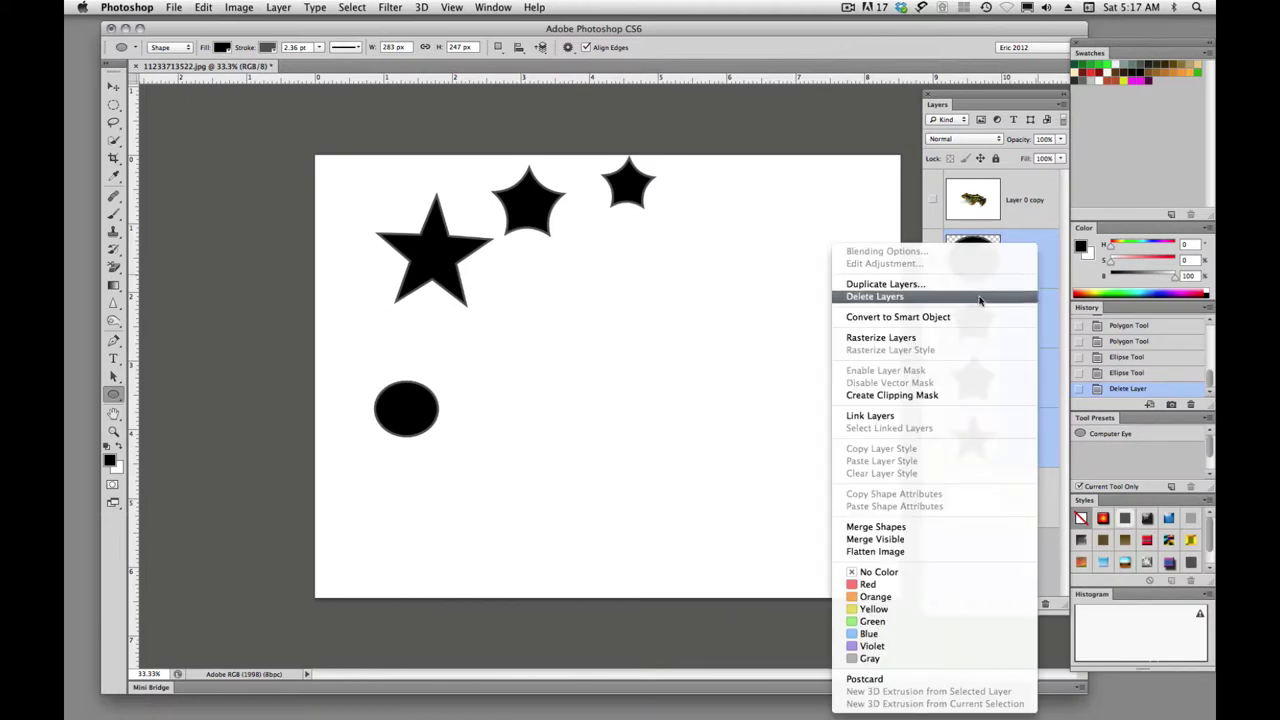
pyautogui.click(875, 297)
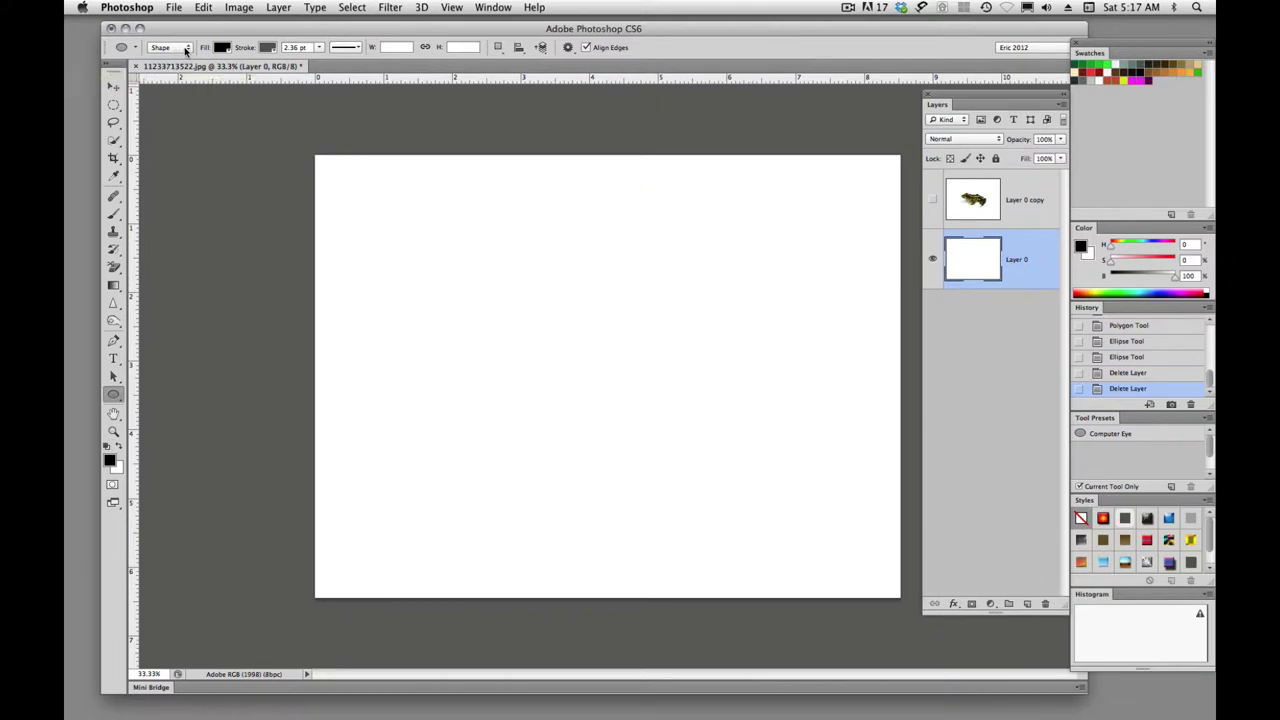
# Switch the Ellipse tool to Path mode and draw three overlapping ellipse outlines in a row.
pyautogui.click(185, 50)
pyautogui.click(163, 58)
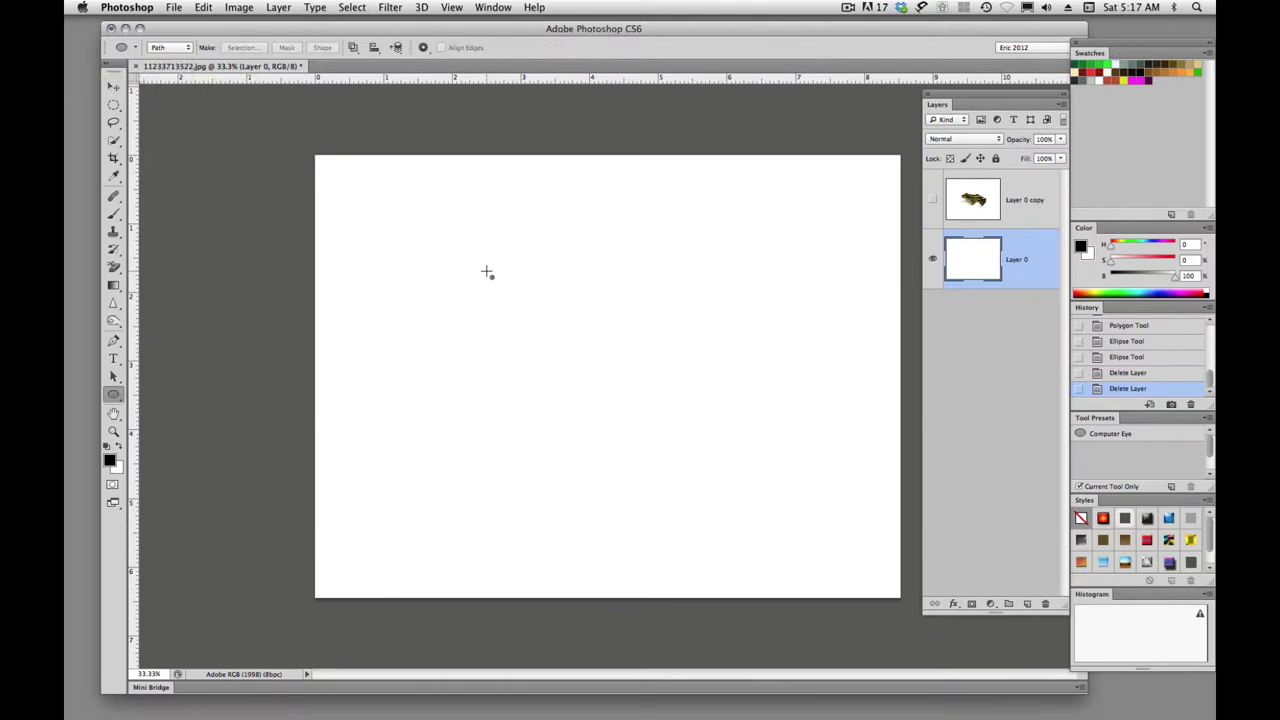
pyautogui.moveTo(397, 222); pyautogui.dragTo(486, 340)
pyautogui.moveTo(489, 229); pyautogui.dragTo(572, 314)
pyautogui.moveTo(563, 211); pyautogui.dragTo(642, 306)
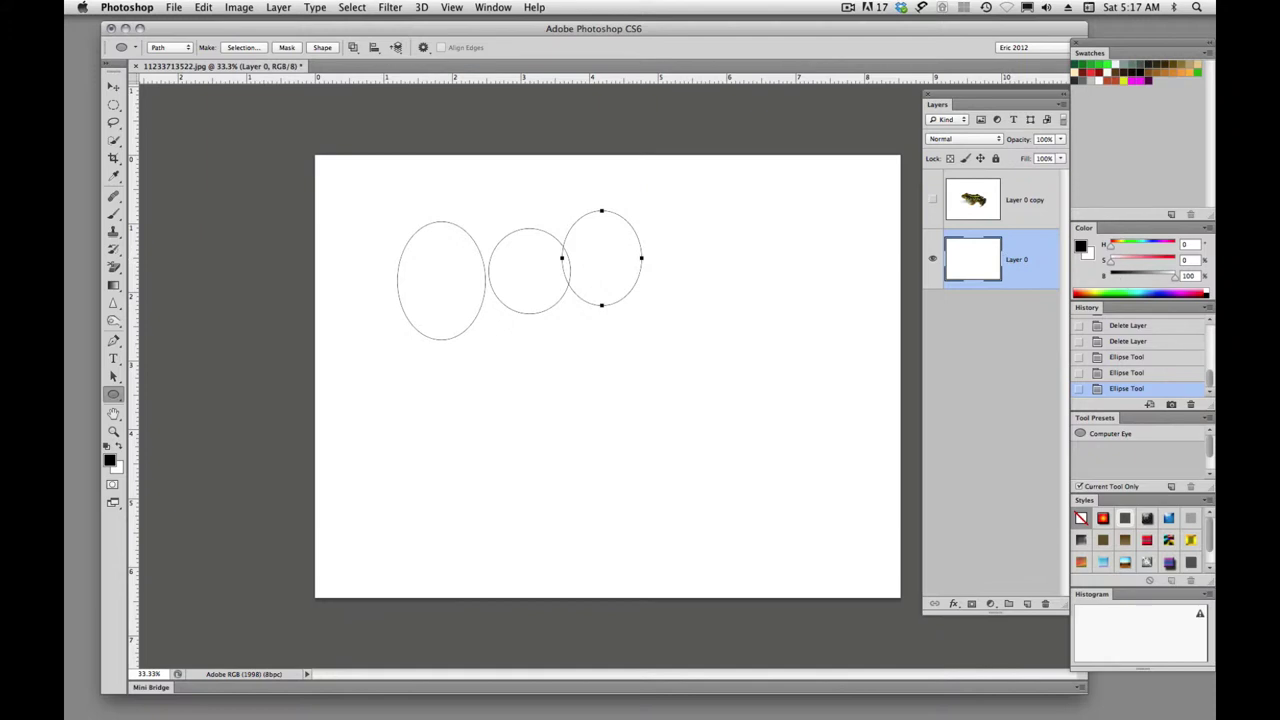
# Draw three more overlapping ellipse outlines in a lower row, checking the Work Path in Paths.
pyautogui.click(1072, 66)
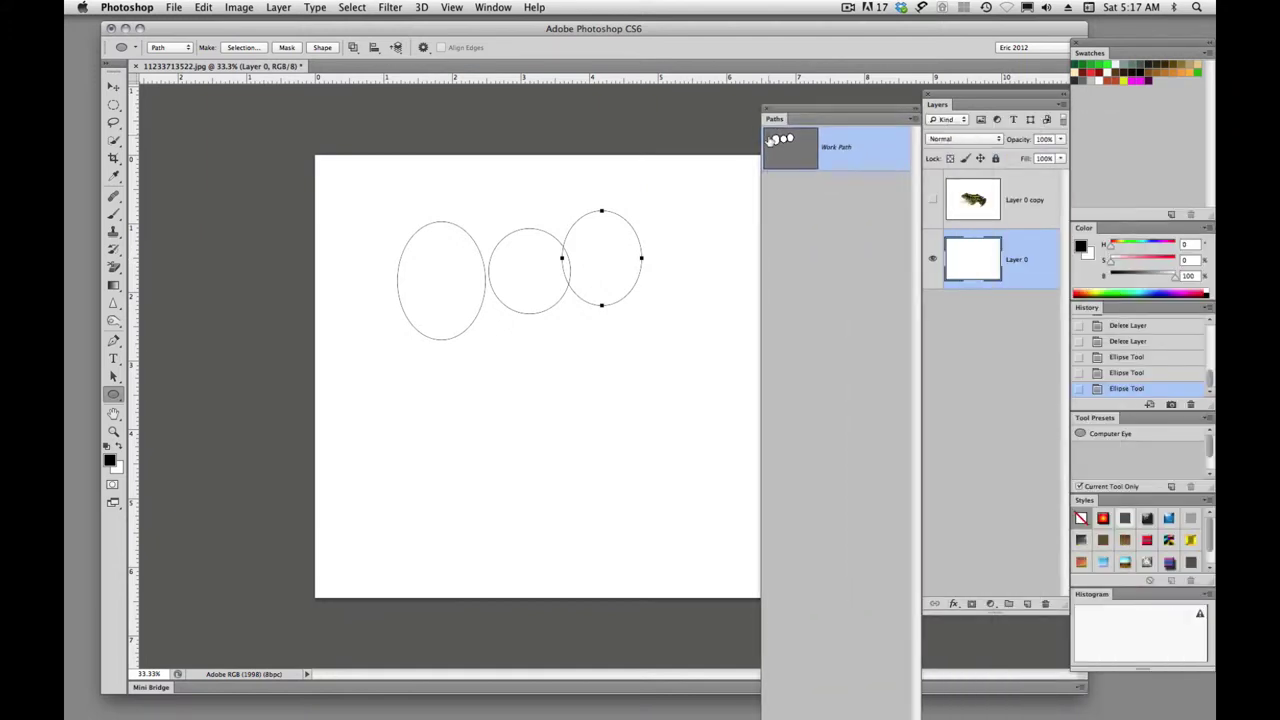
pyautogui.moveTo(463, 303); pyautogui.dragTo(517, 389)
pyautogui.moveTo(513, 287); pyautogui.dragTo(577, 382)
pyautogui.moveTo(593, 268); pyautogui.dragTo(669, 367)
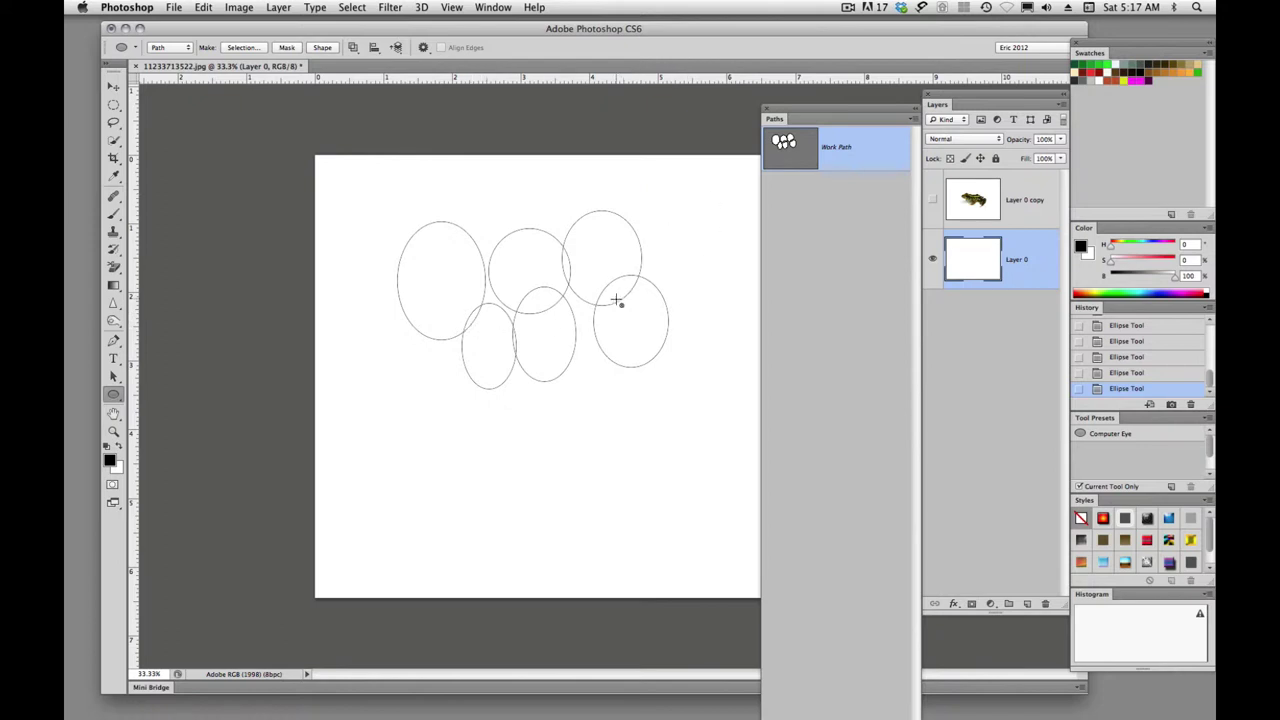
pyautogui.moveTo(790, 110); pyautogui.dragTo(950, 104)
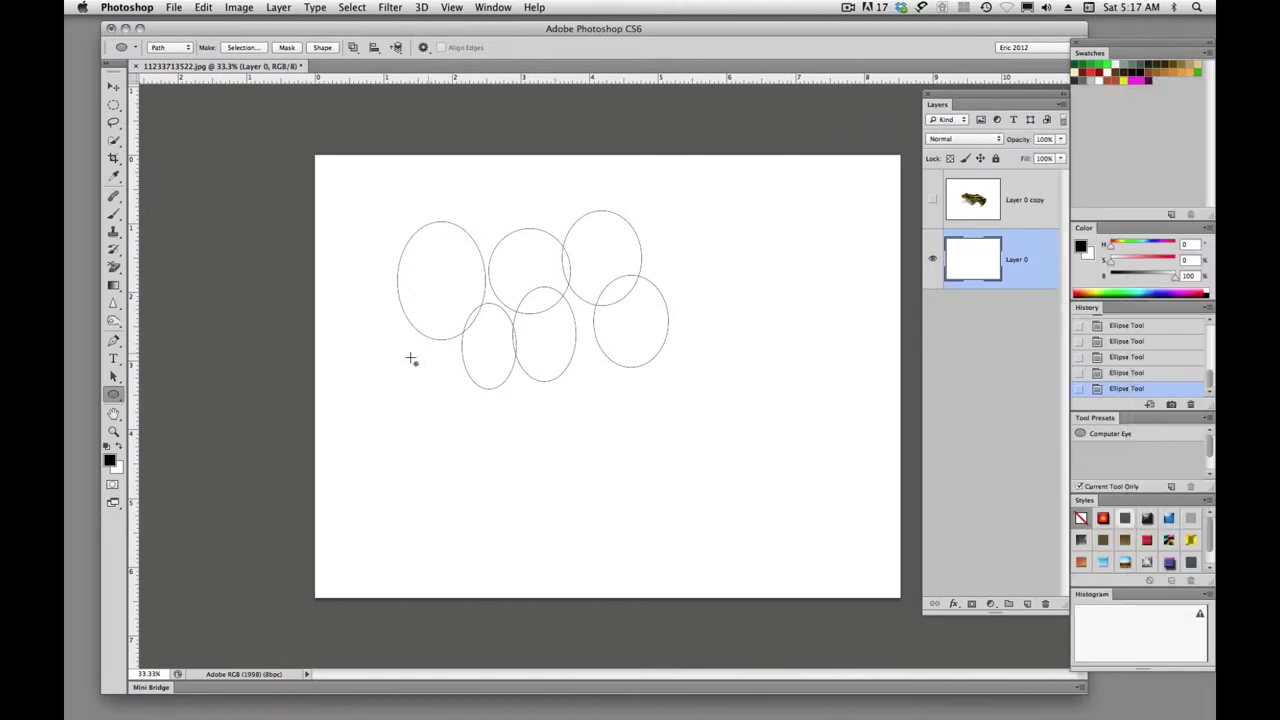
pyautogui.click(113, 376)
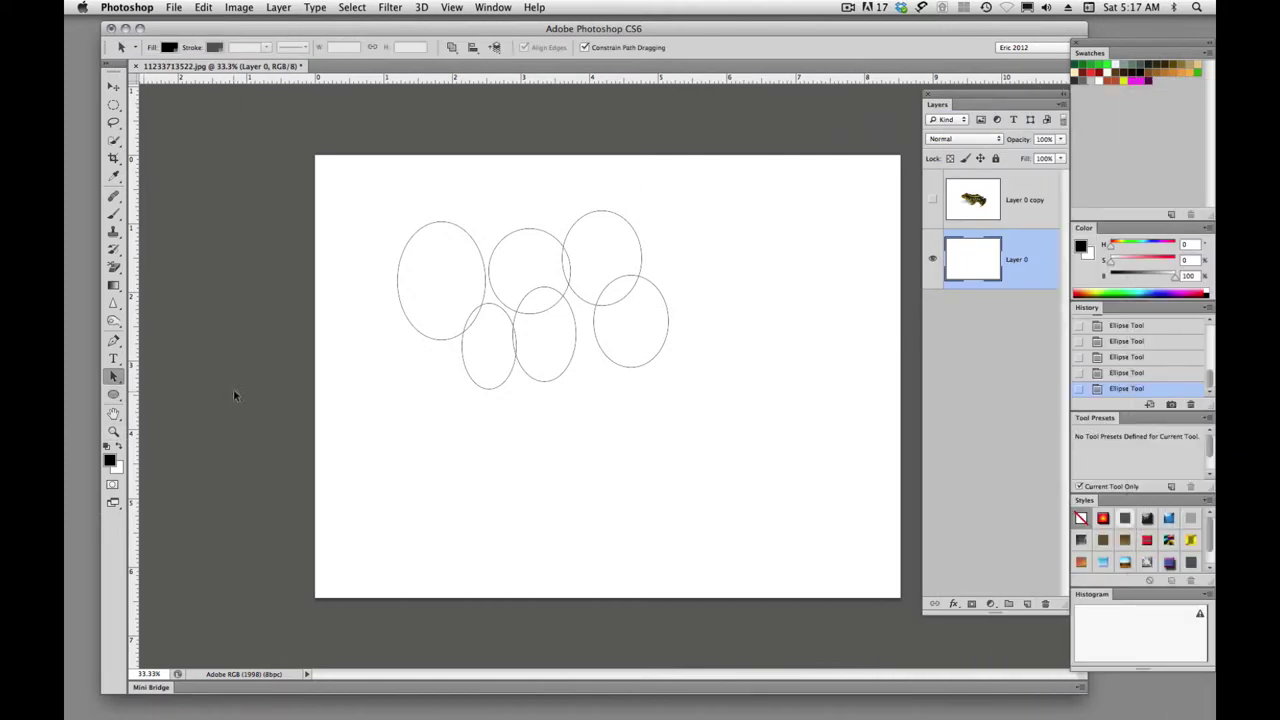
# Marquee-select all six ellipse paths with Path Selection and delete them.
pyautogui.click(115, 377)
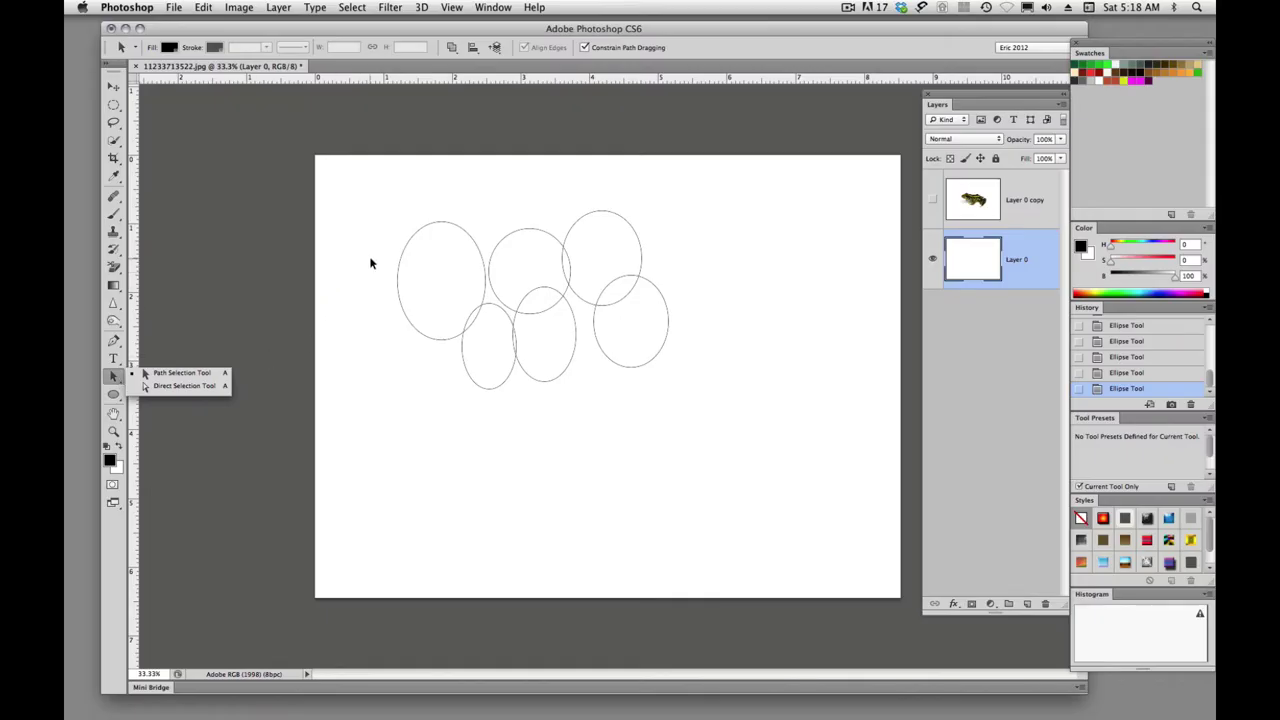
pyautogui.click(372, 260)
pyautogui.moveTo(391, 206); pyautogui.dragTo(719, 421)
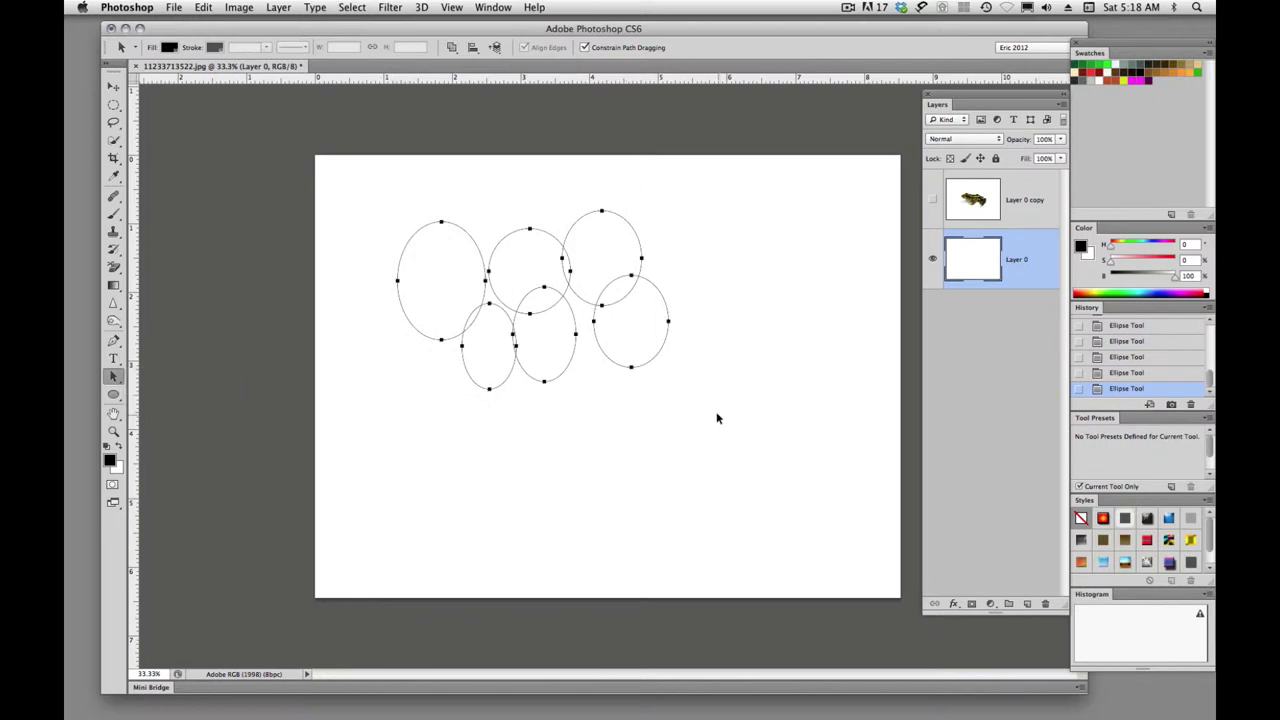
pyautogui.press('Delete')
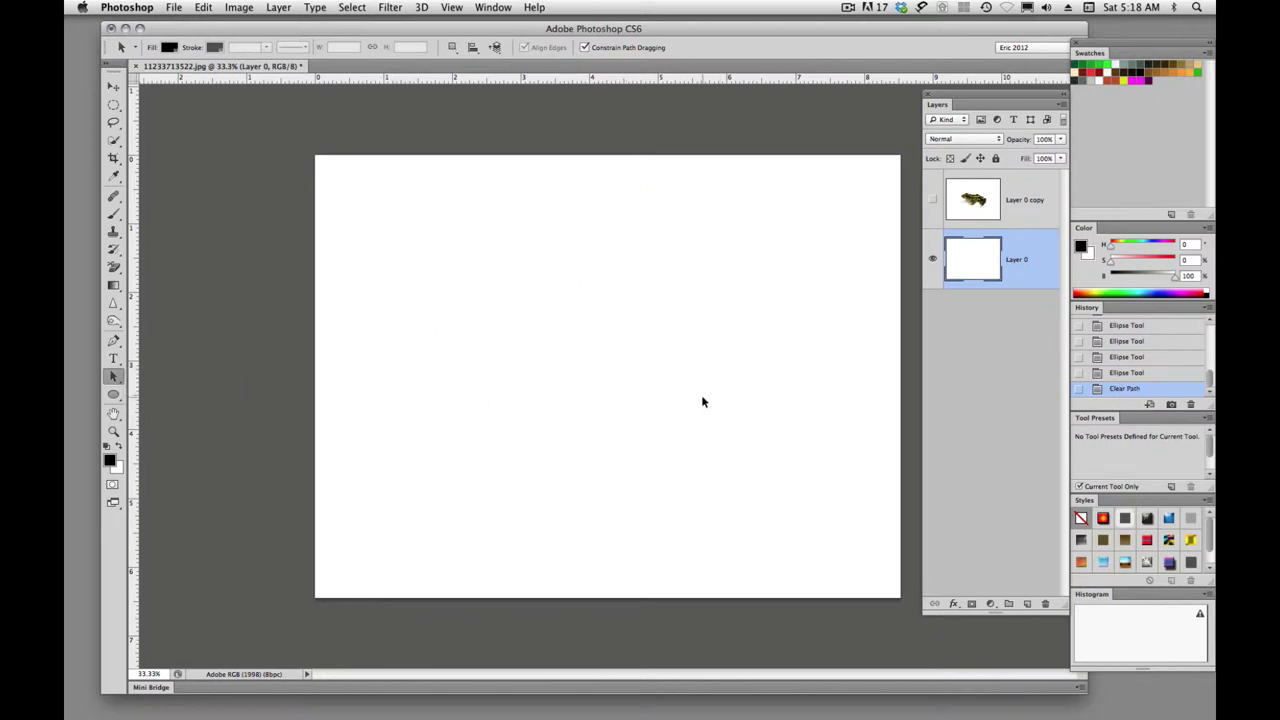
pyautogui.click(114, 395)
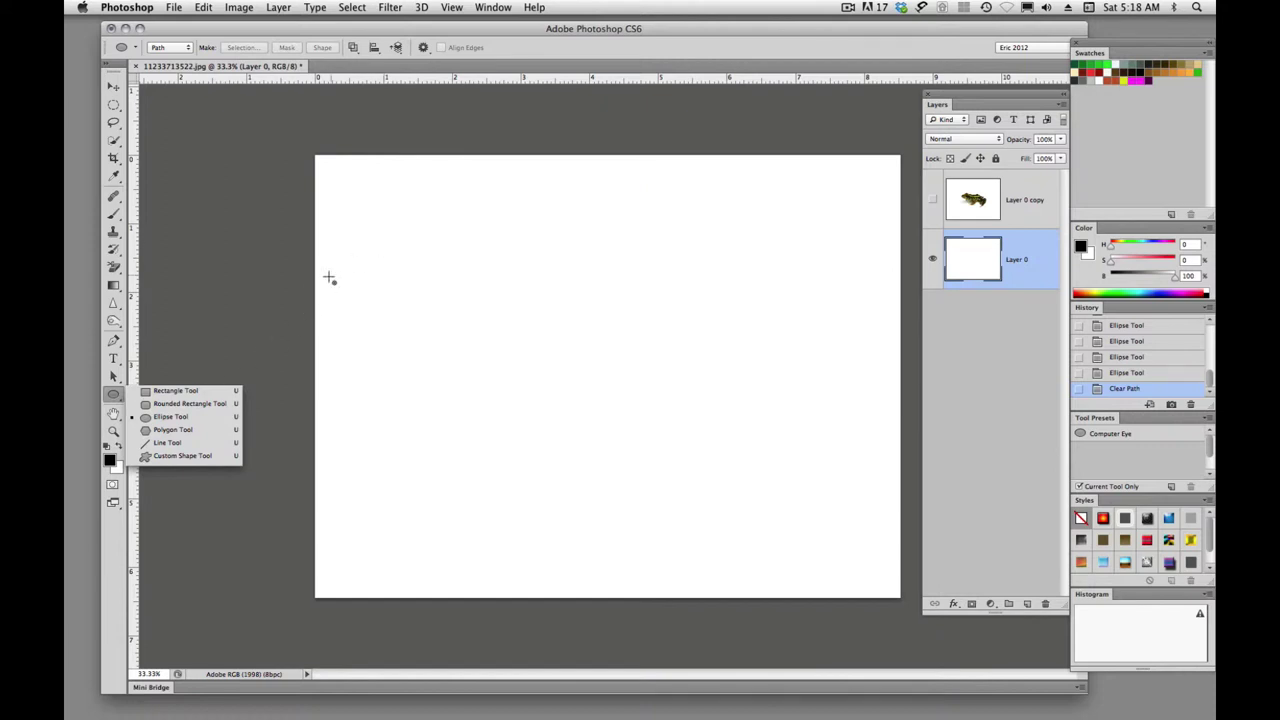
# Draw a black filled rectangle in Shape mode at the canvas's upper left.
pyautogui.click(160, 390)
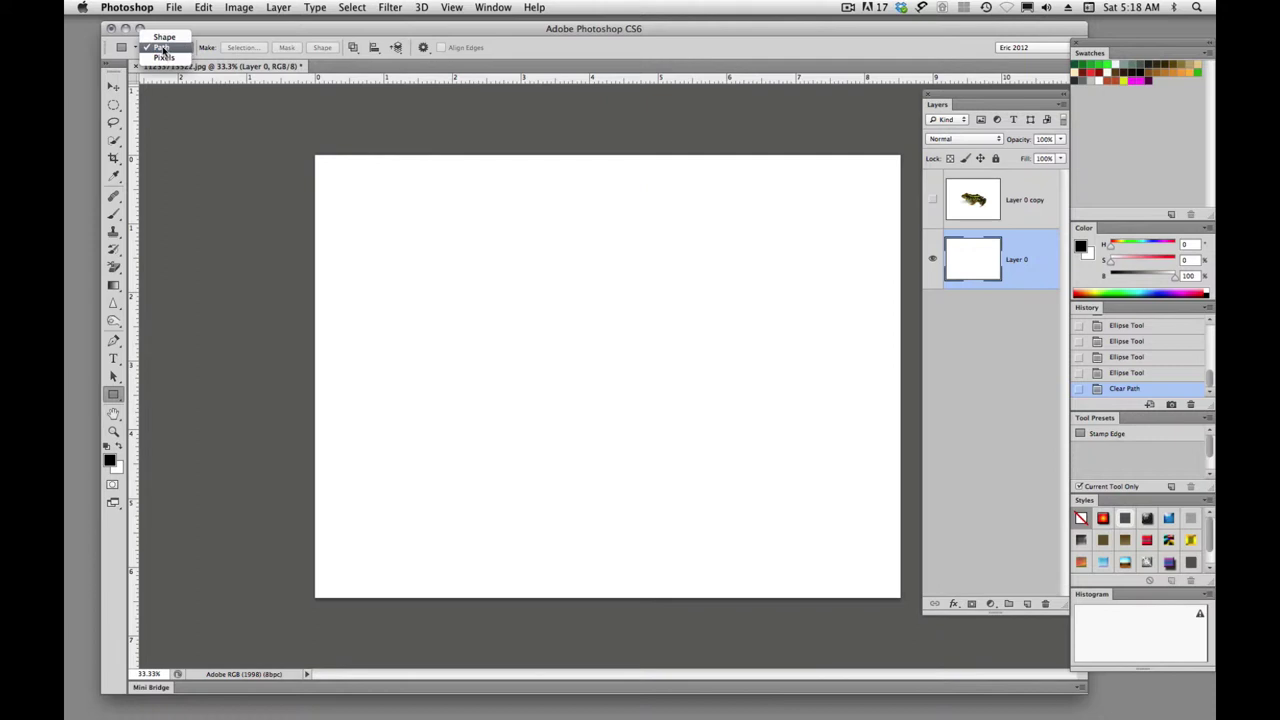
pyautogui.click(164, 37)
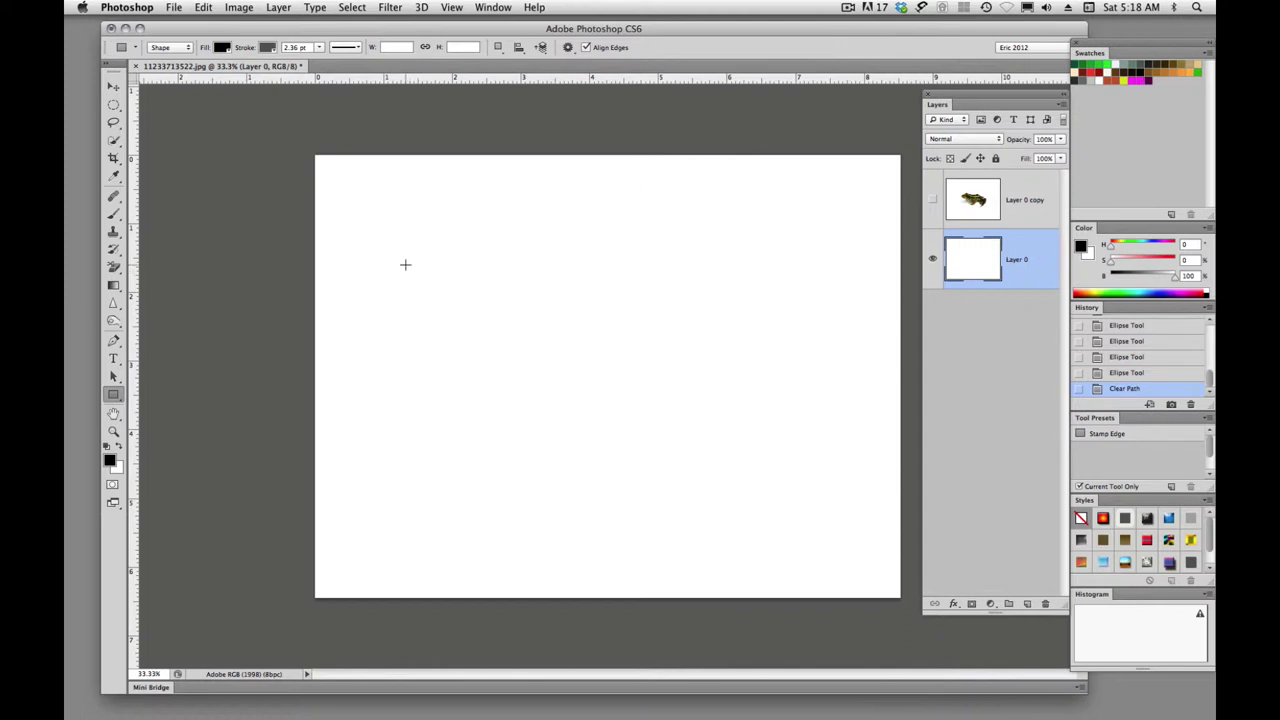
pyautogui.moveTo(404, 263); pyautogui.dragTo(464, 304)
pyautogui.click(567, 47)
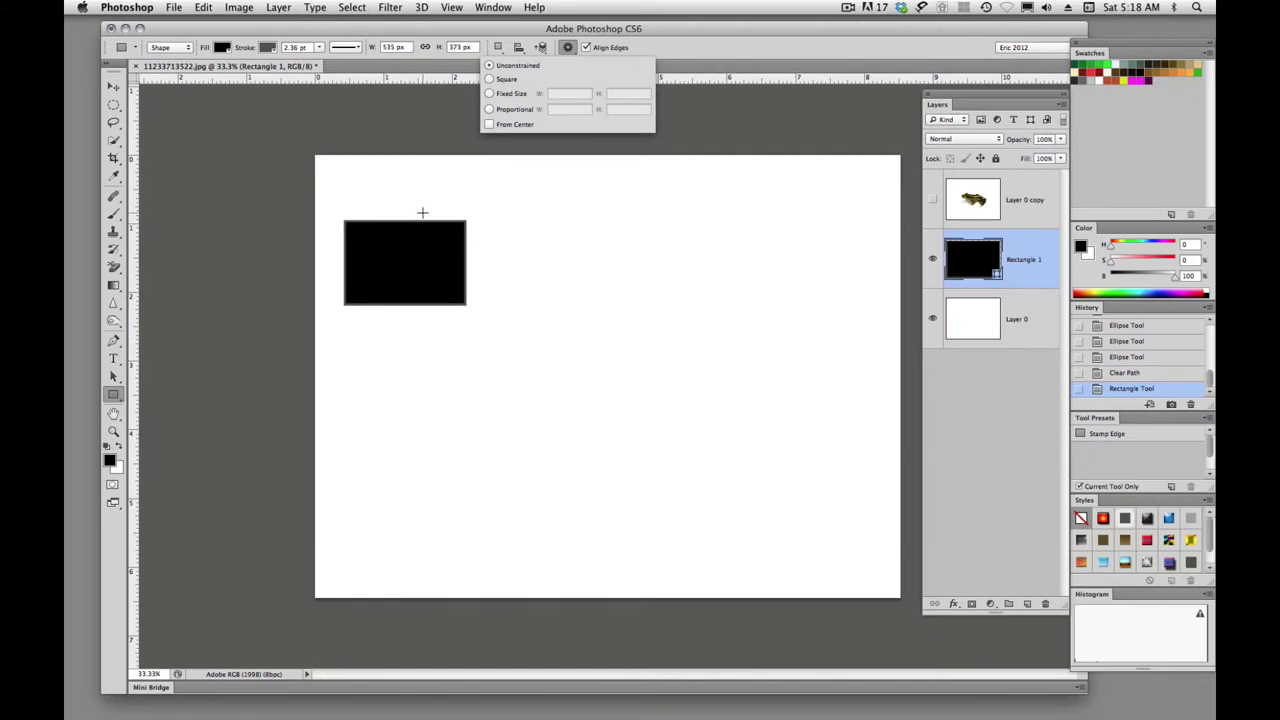
# Shift-add a second rectangle to Rectangle 1, overlapping the first one's top-right corner.
pyautogui.press('shift')
pyautogui.moveTo(435, 198); pyautogui.dragTo(503, 266)
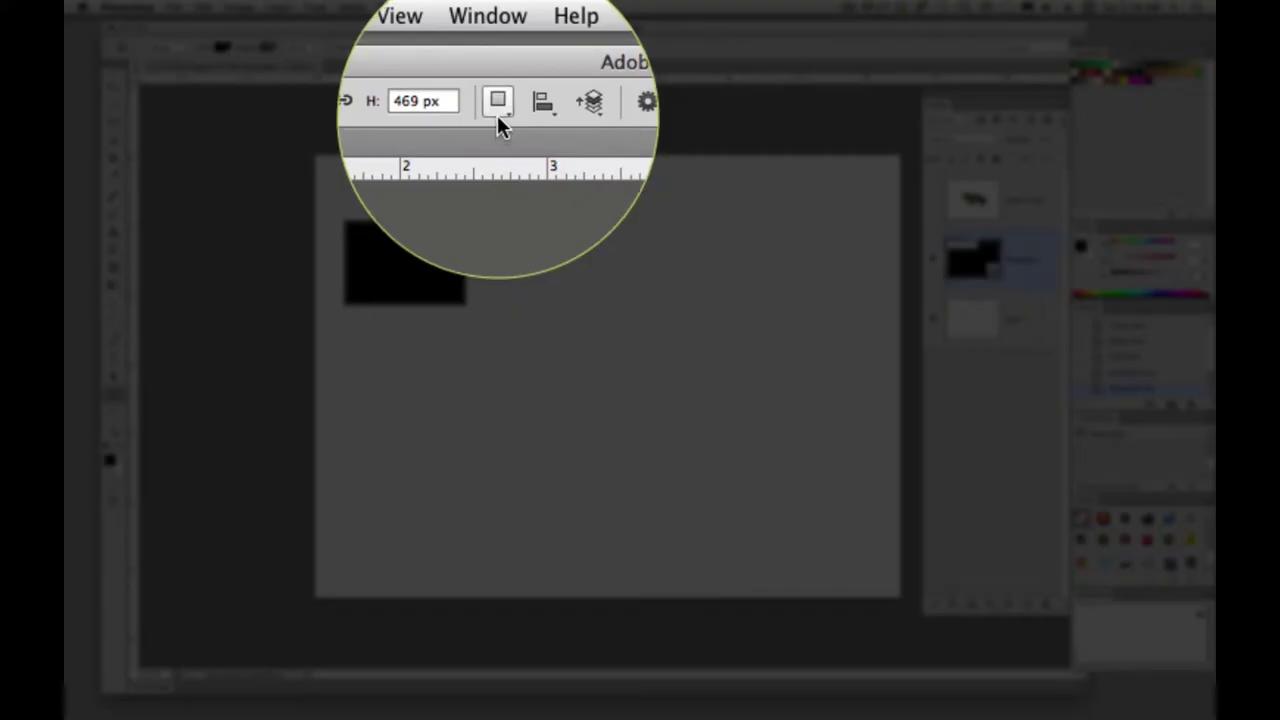
pyautogui.click(500, 109)
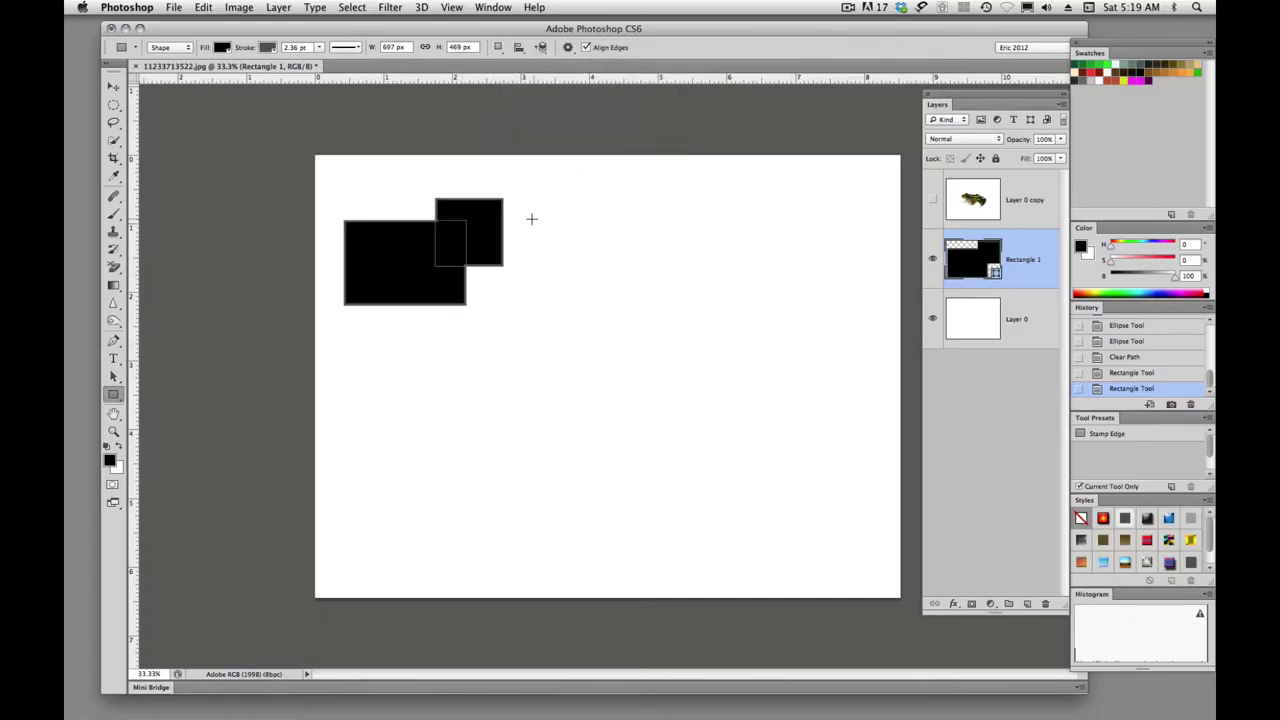
# Add a horizontal bar to the right and two tall legs to the Rectangle 1 shape.
pyautogui.moveTo(496, 220); pyautogui.dragTo(617, 252)
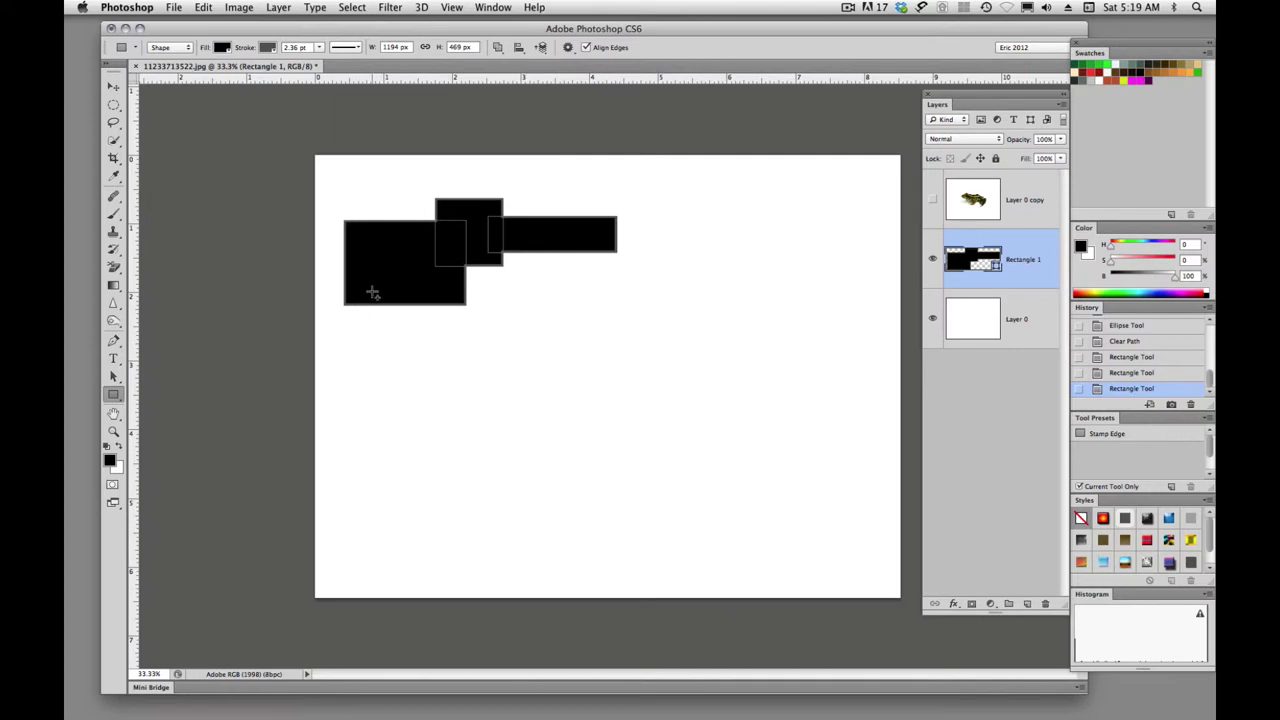
pyautogui.moveTo(373, 287); pyautogui.dragTo(418, 508)
pyautogui.moveTo(540, 239); pyautogui.dragTo(575, 492)
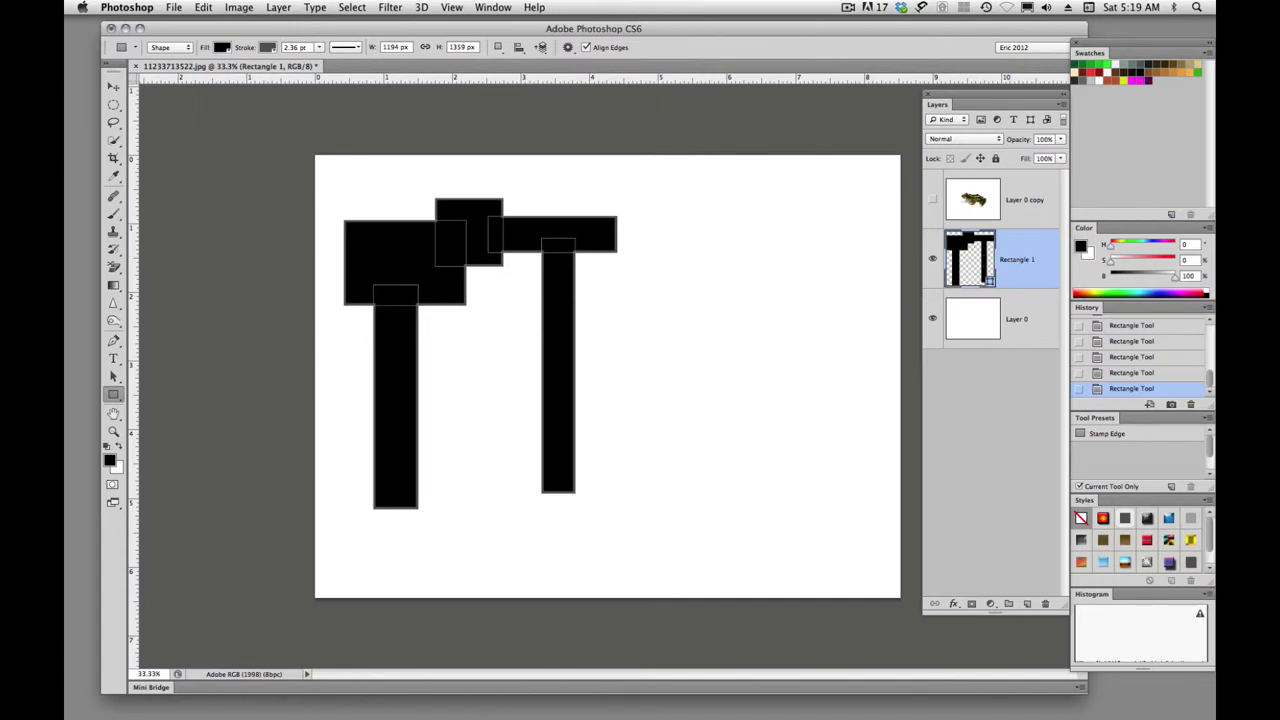
pyautogui.moveTo(751, 110); pyautogui.dragTo(766, 114)
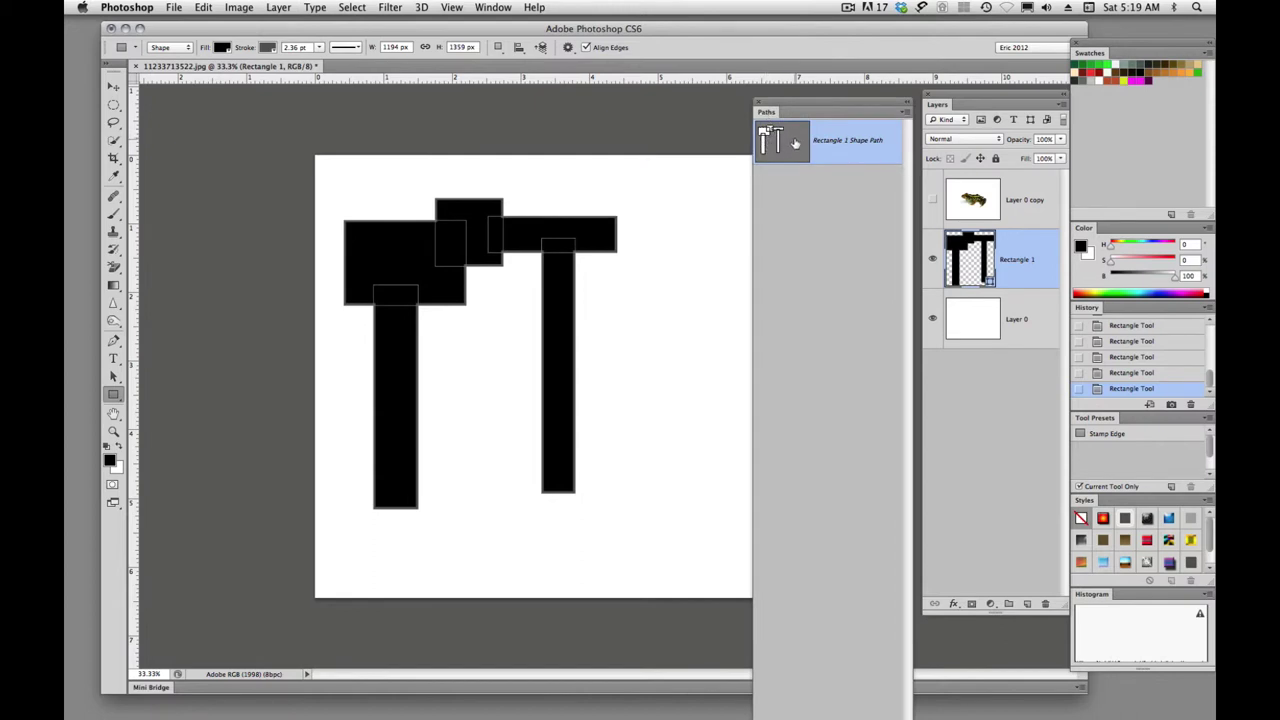
pyautogui.click(757, 105)
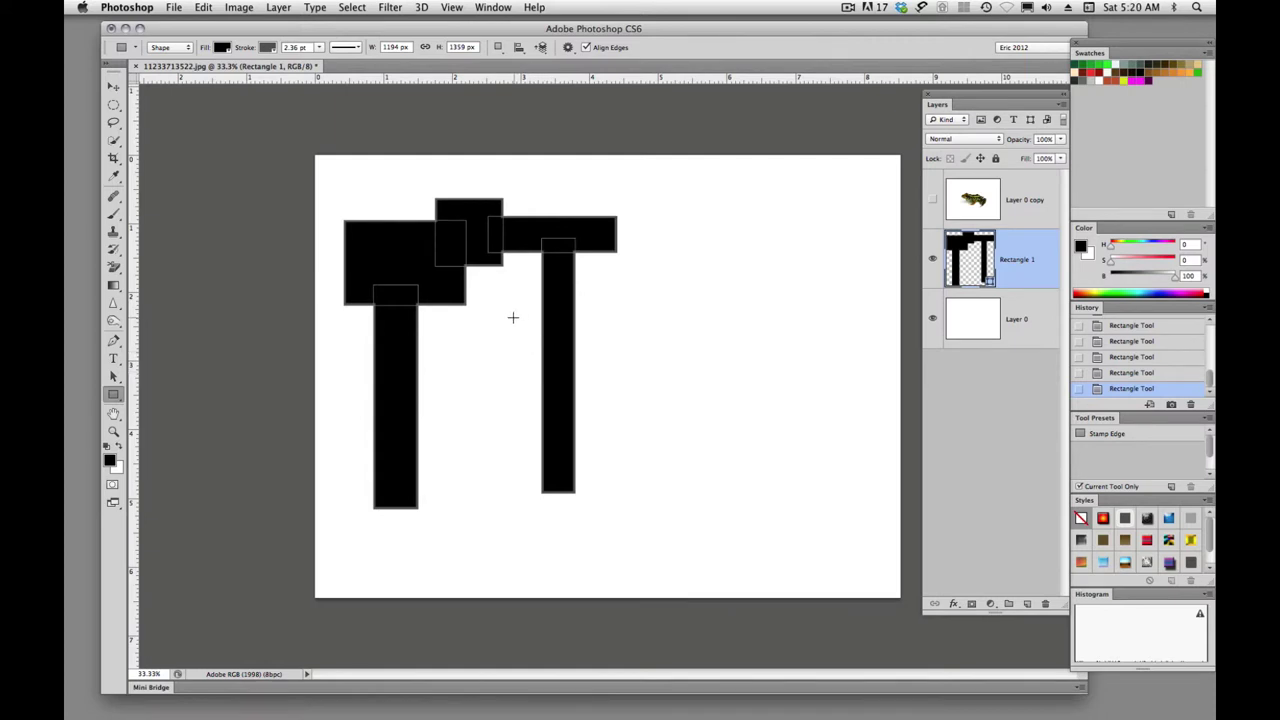
# Draw a wide rectangle across the right leg and merge both rectangle layers into Rectangle 2.
pyautogui.moveTo(512, 318); pyautogui.dragTo(783, 386)
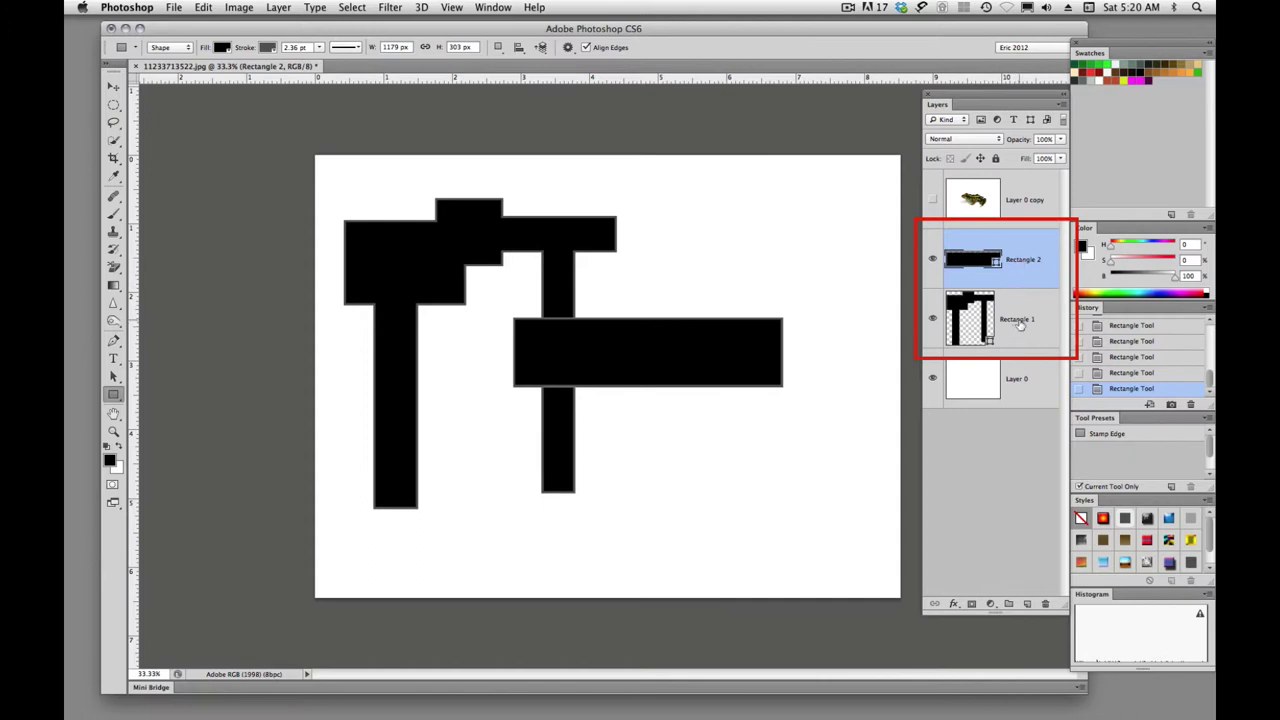
pyautogui.keyDown('shift'); pyautogui.click(1013, 319); pyautogui.keyUp('shift')
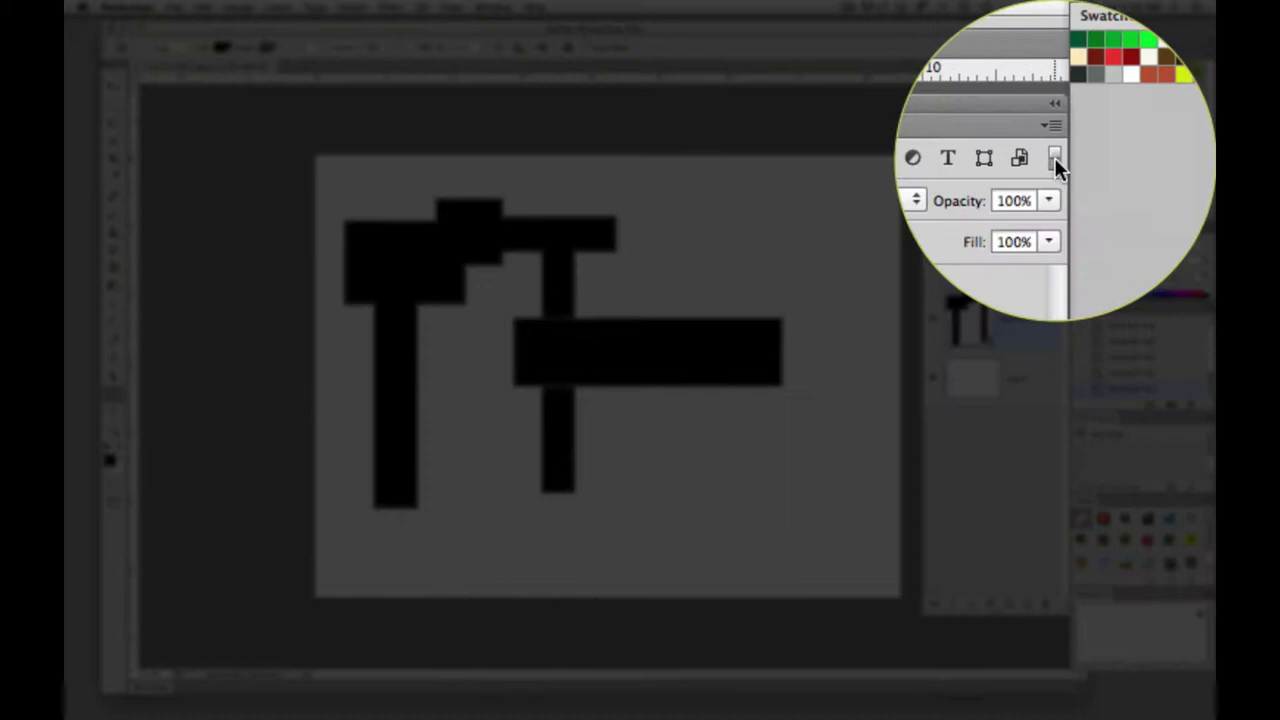
pyautogui.click(1054, 157)
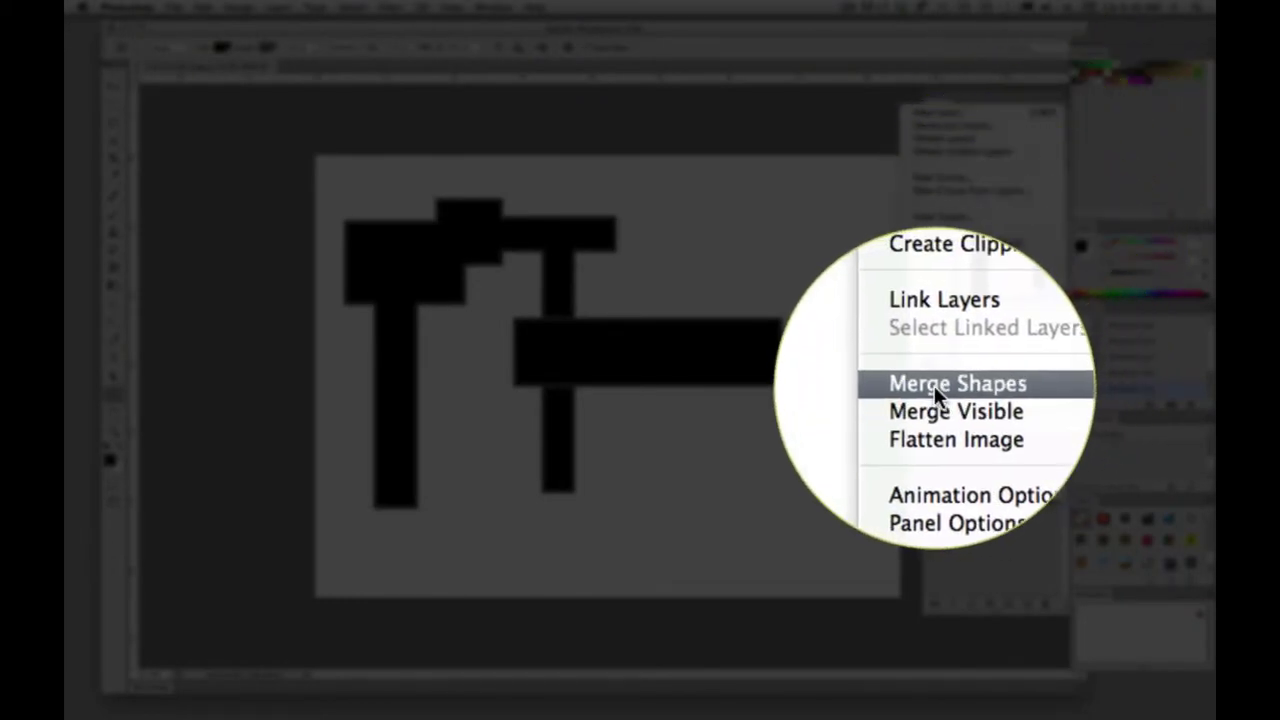
pyautogui.click(934, 388)
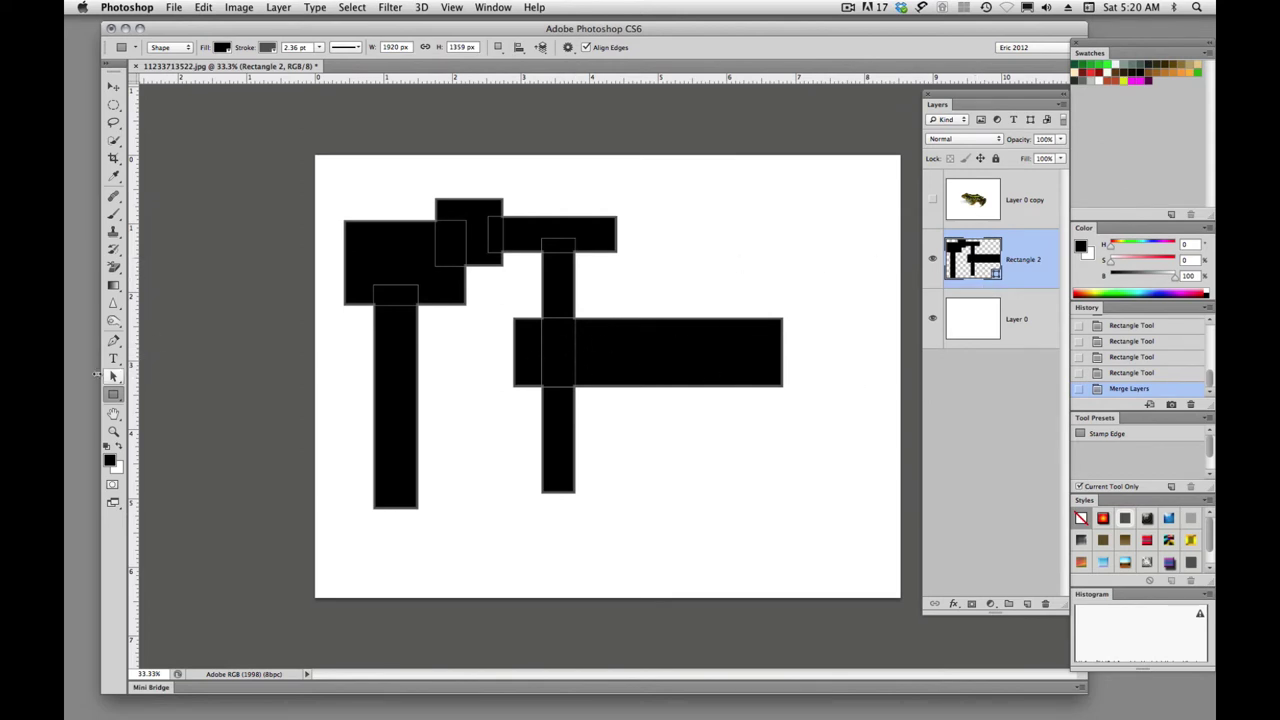
pyautogui.moveTo(114, 398); pyautogui.dragTo(178, 418)
# Draw three circles at the bar ends and merge them with Rectangle 2 into Ellipse 1.
pyautogui.moveTo(514, 472); pyautogui.dragTo(595, 547)
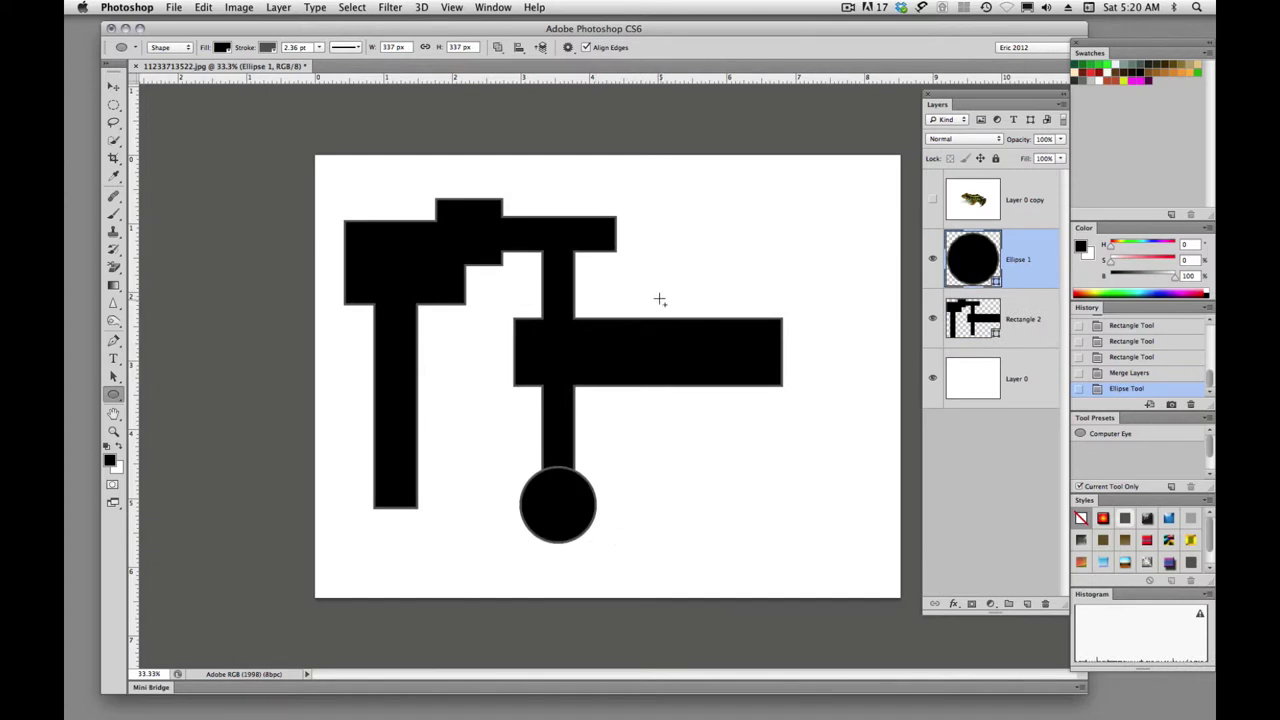
pyautogui.moveTo(634, 273); pyautogui.dragTo(702, 348)
pyautogui.moveTo(376, 202); pyautogui.dragTo(429, 557)
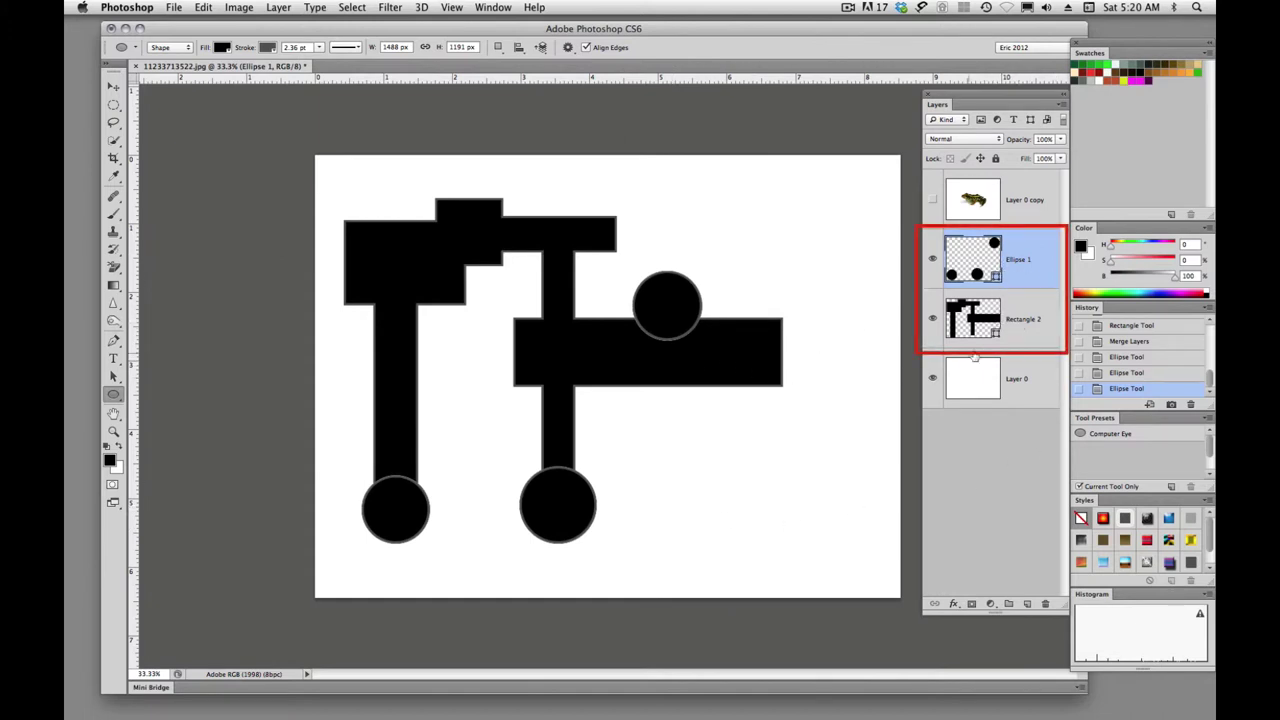
pyautogui.keyDown('shift'); pyautogui.click(1016, 325); pyautogui.keyUp('shift')
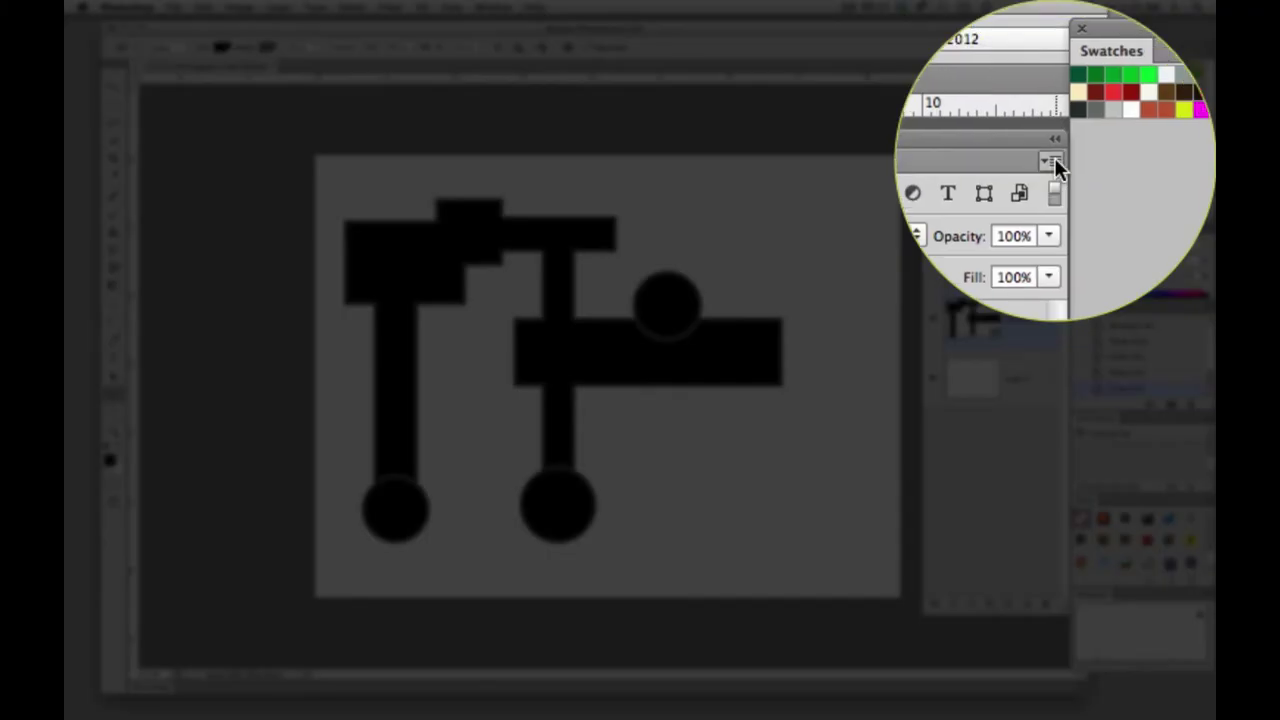
pyautogui.click(1054, 161)
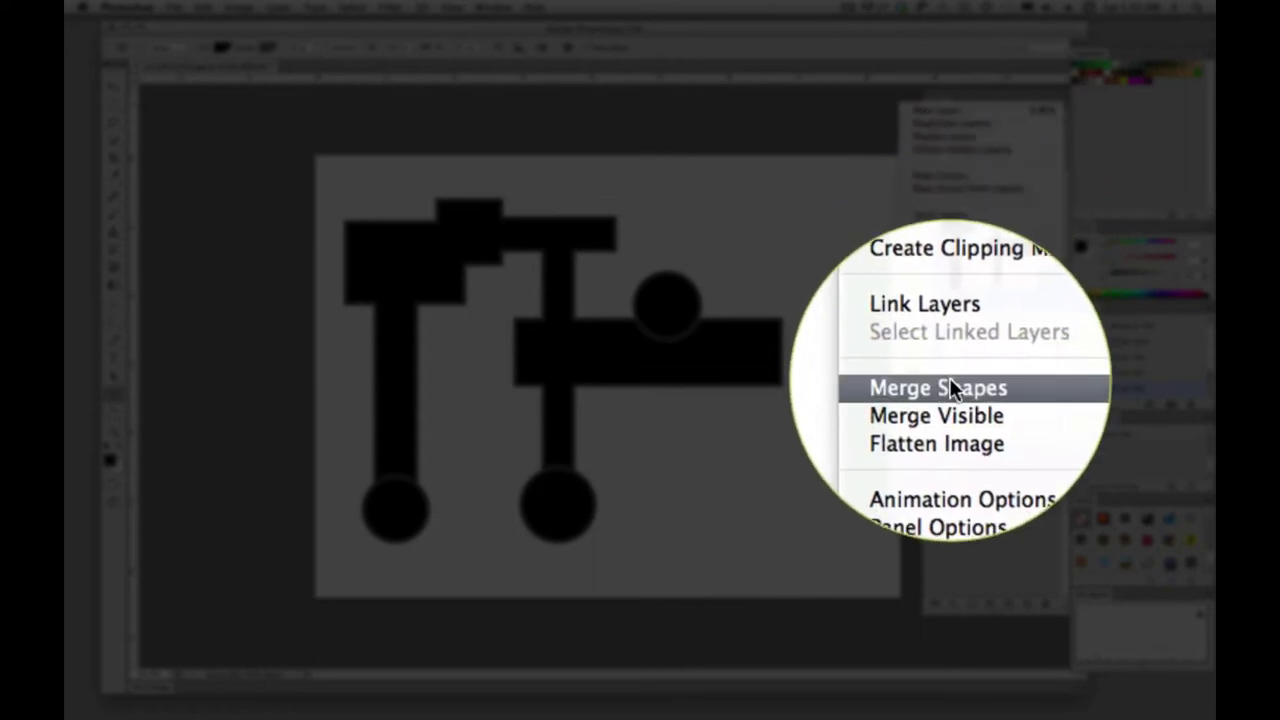
pyautogui.click(947, 382)
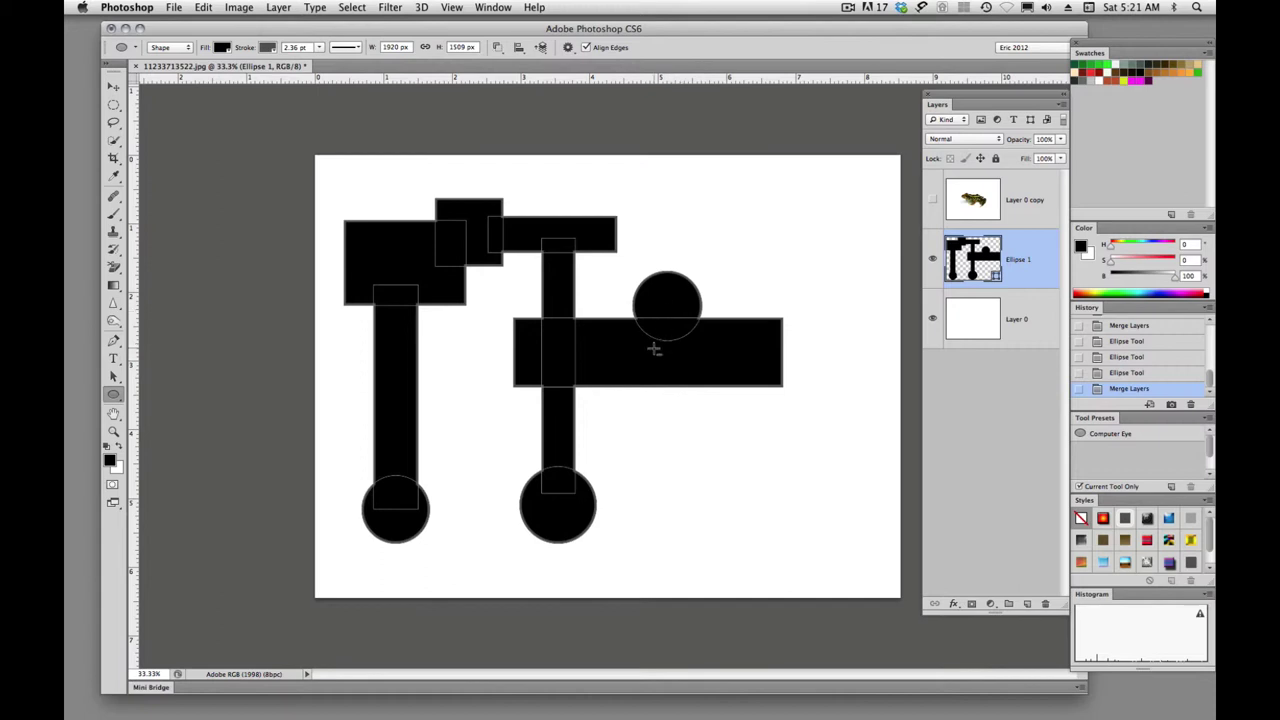
# Subtract smaller circles from the top circle and the lower-left circle to make rings.
pyautogui.moveTo(647, 309); pyautogui.dragTo(697, 330)
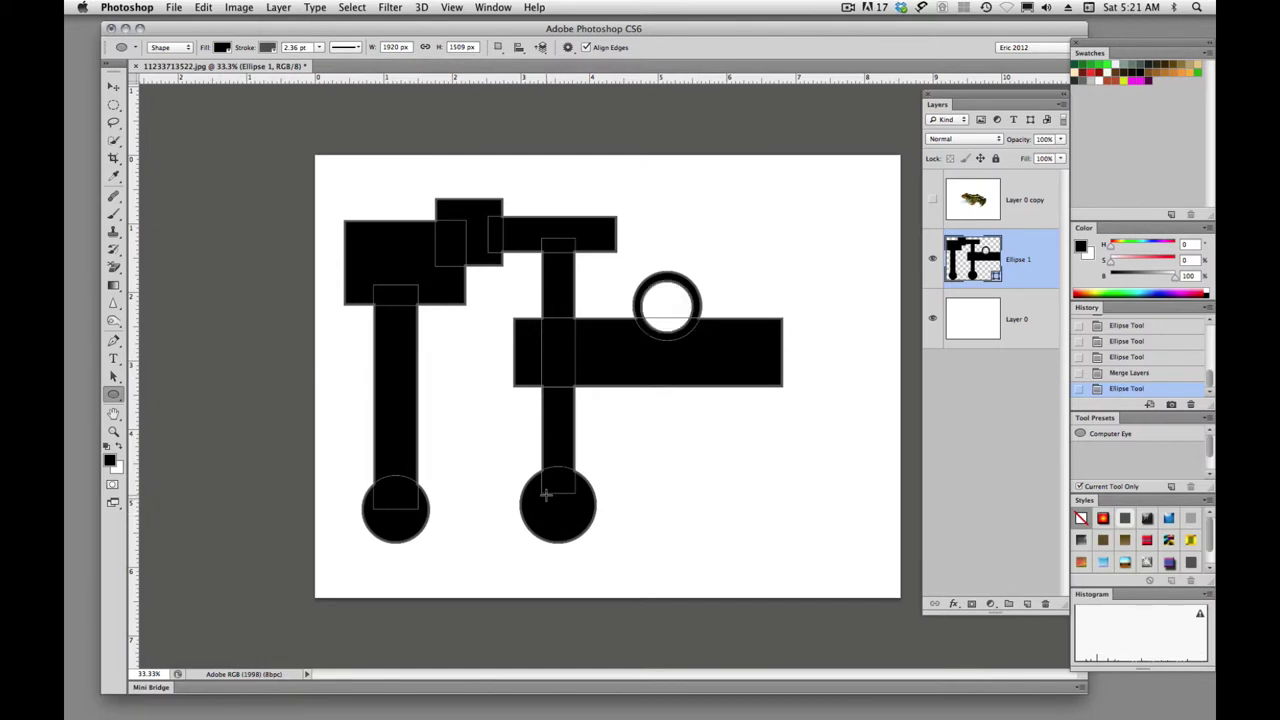
pyautogui.moveTo(394, 496); pyautogui.dragTo(420, 529)
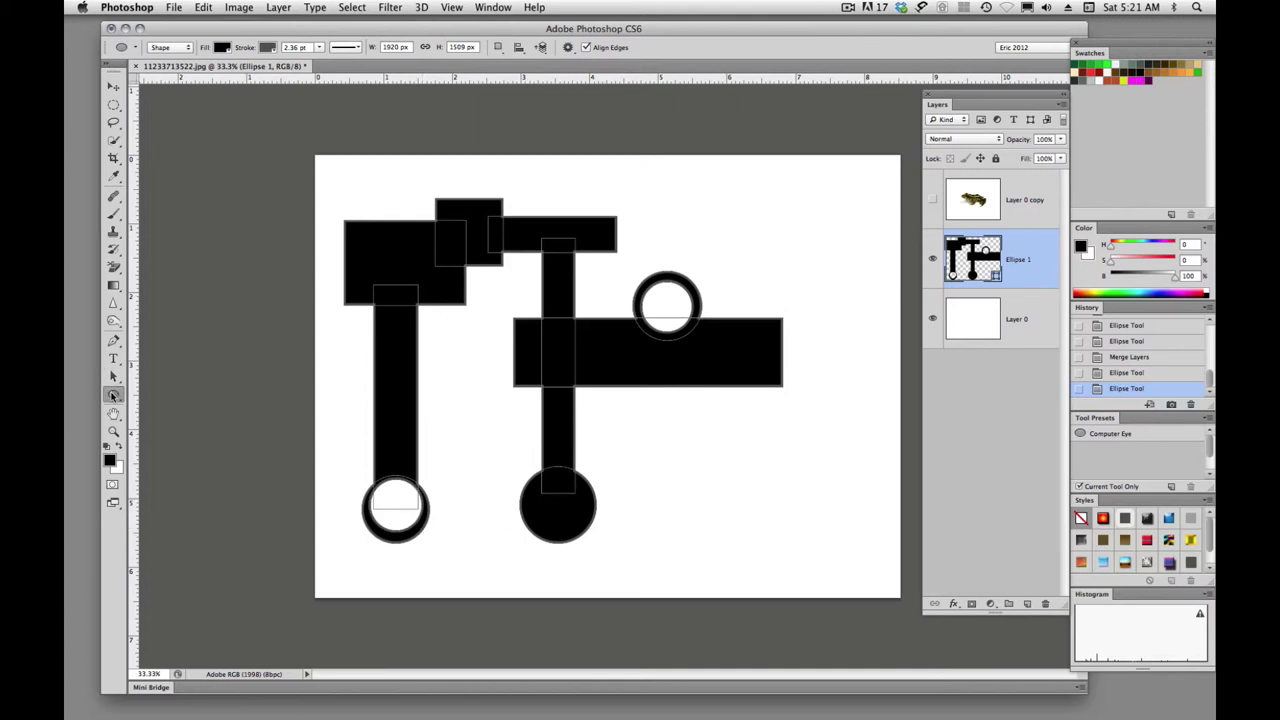
pyautogui.moveTo(113, 395); pyautogui.dragTo(147, 397)
# Cut a square window into the top-left block and merge it into Ellipse 1.
pyautogui.moveTo(350, 226); pyautogui.dragTo(414, 285)
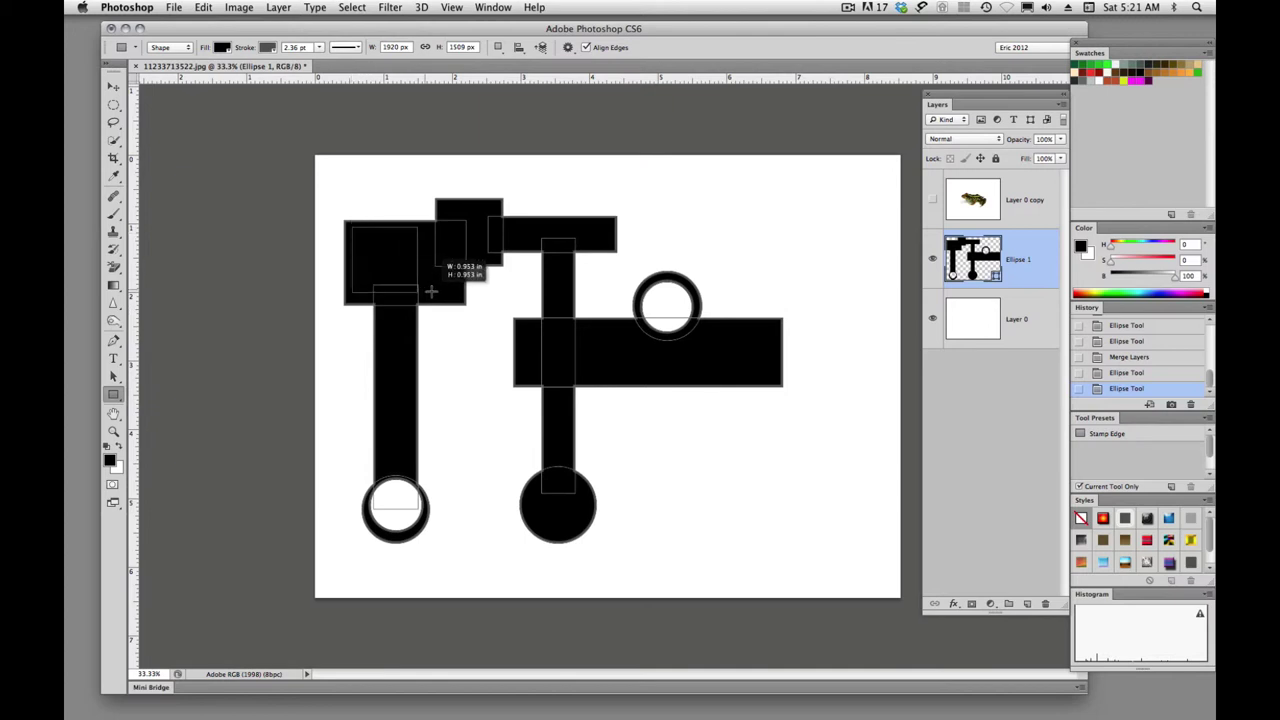
pyautogui.moveTo(432, 291); pyautogui.dragTo(426, 290)
pyautogui.press('super+e')
pyautogui.moveTo(365, 240); pyautogui.dragTo(390, 264)
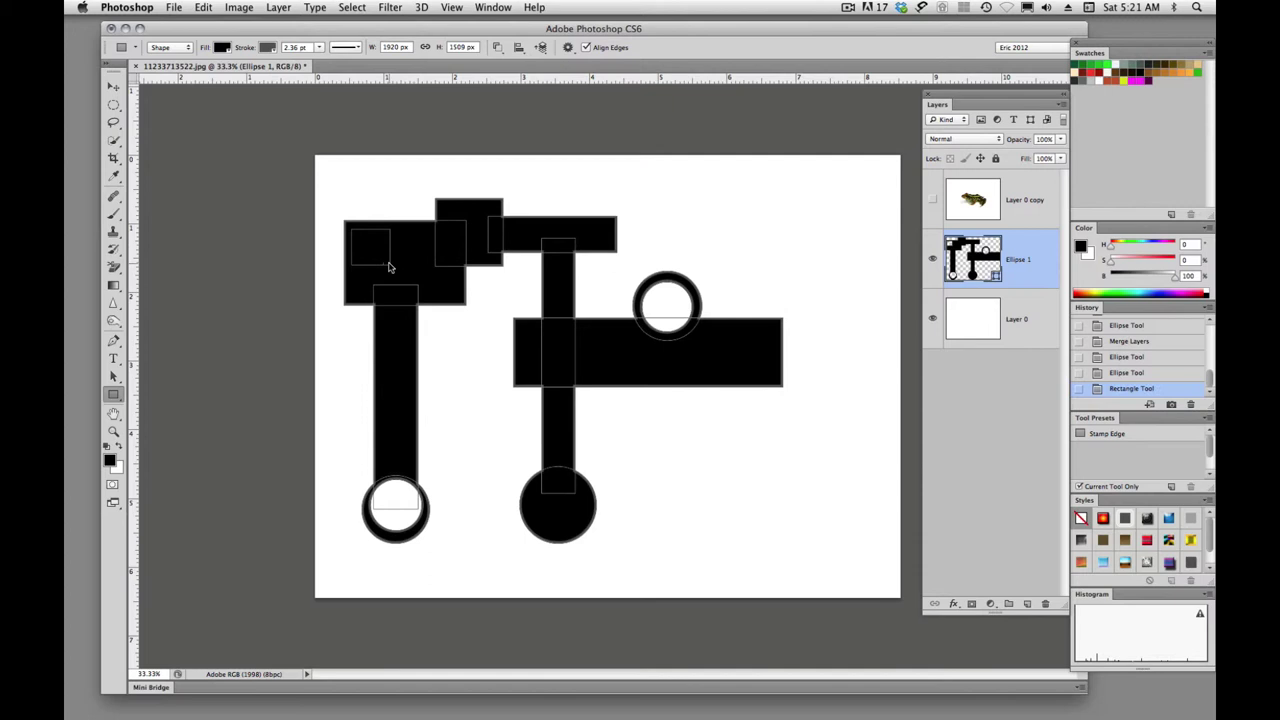
pyautogui.click(568, 48)
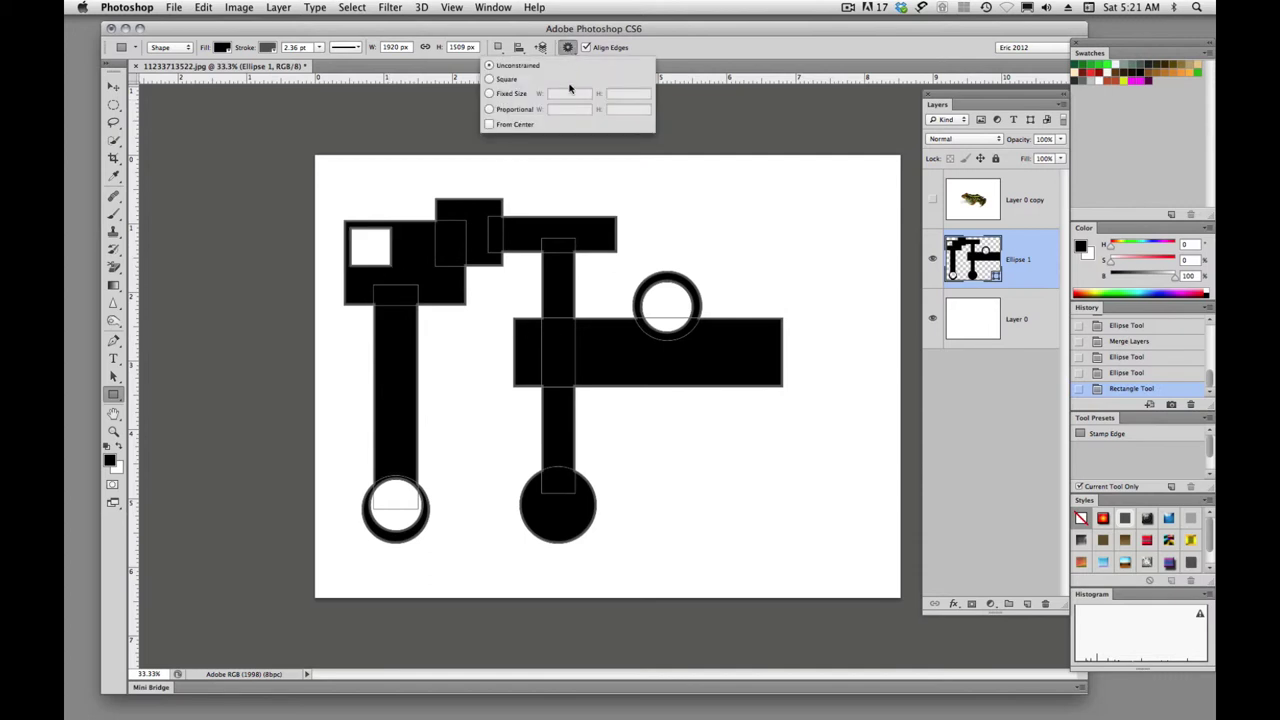
pyautogui.click(598, 334)
pyautogui.click(609, 375)
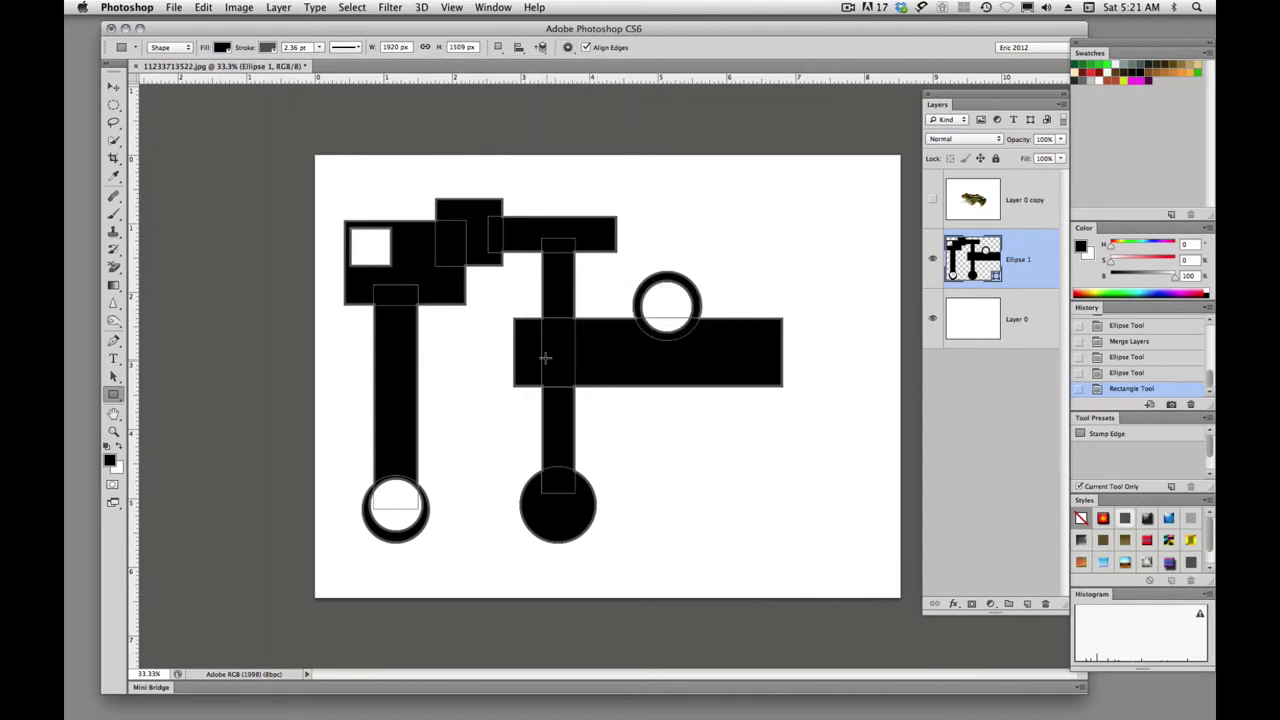
# Cut rectangular windows into both ends of the horizontal bar and merge them with Cmd+E.
pyautogui.moveTo(528, 333); pyautogui.dragTo(566, 358)
pyautogui.hotkey('ctrl', 'z')
pyautogui.moveTo(484, 298); pyautogui.dragTo(605, 384)
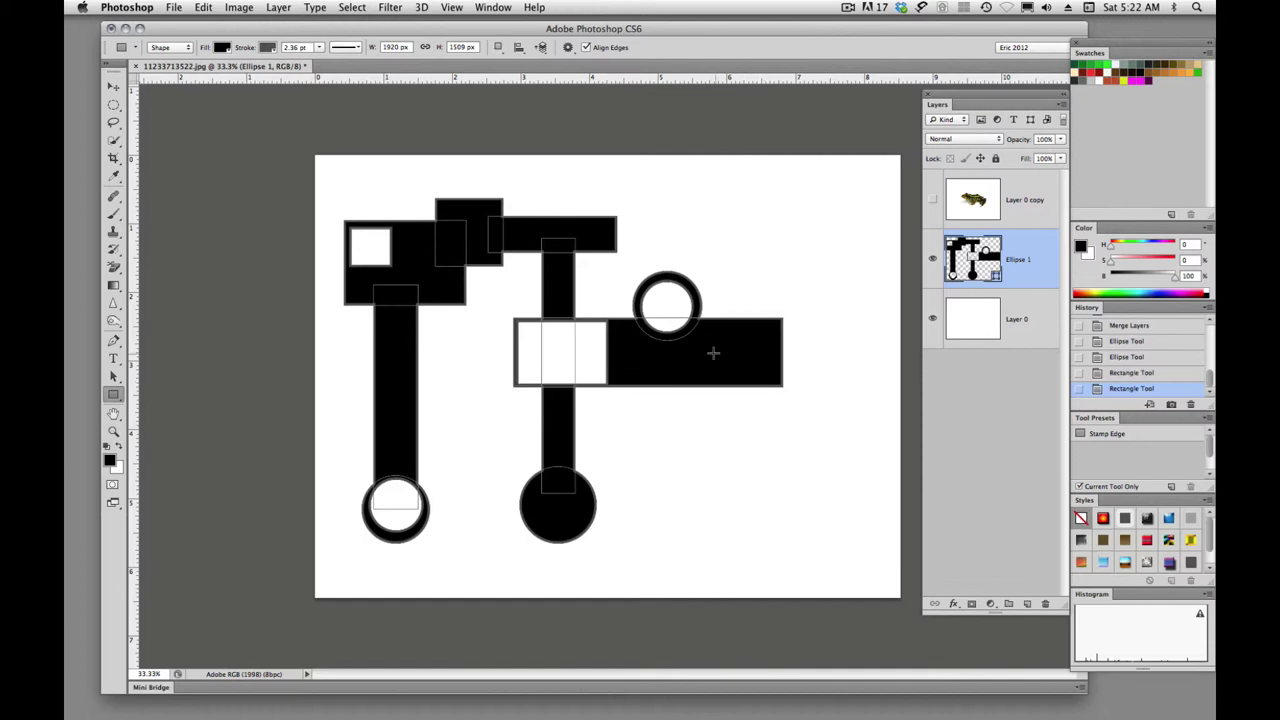
pyautogui.moveTo(722, 337); pyautogui.dragTo(772, 381)
pyautogui.press('super+e')
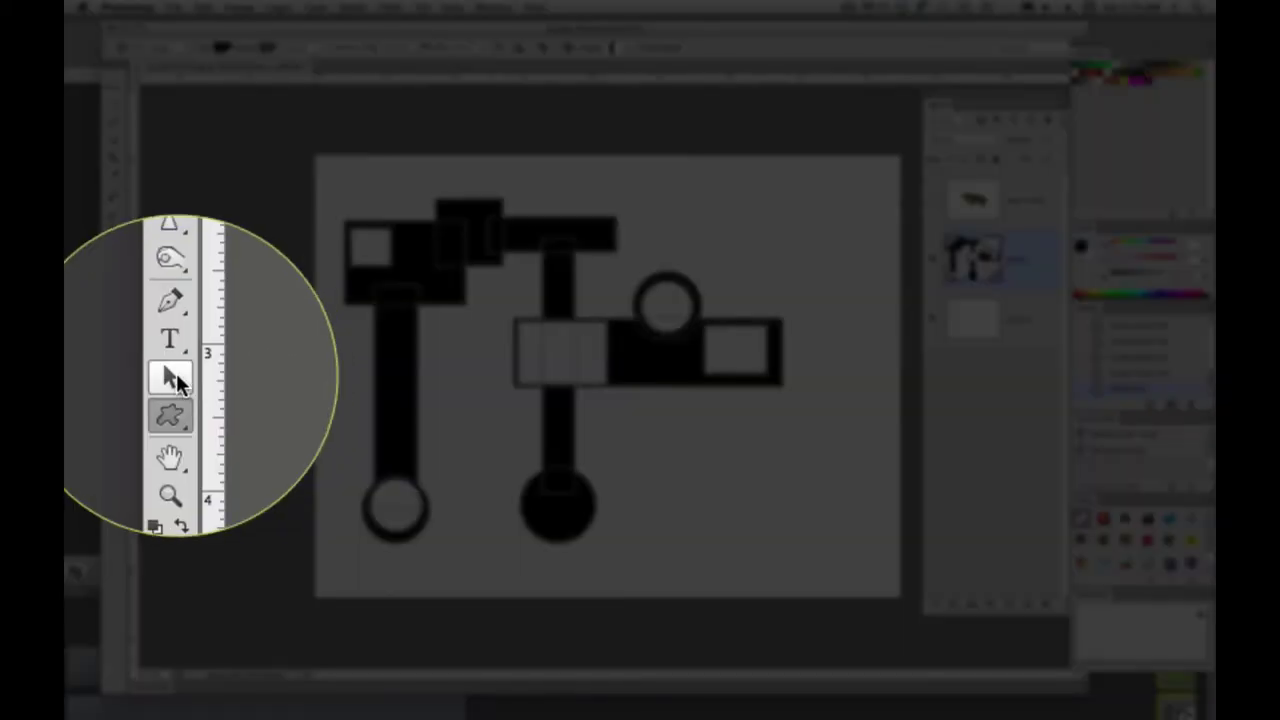
# Select every path of the combined shape and define it as custom shape 'test1'.
pyautogui.click(176, 373)
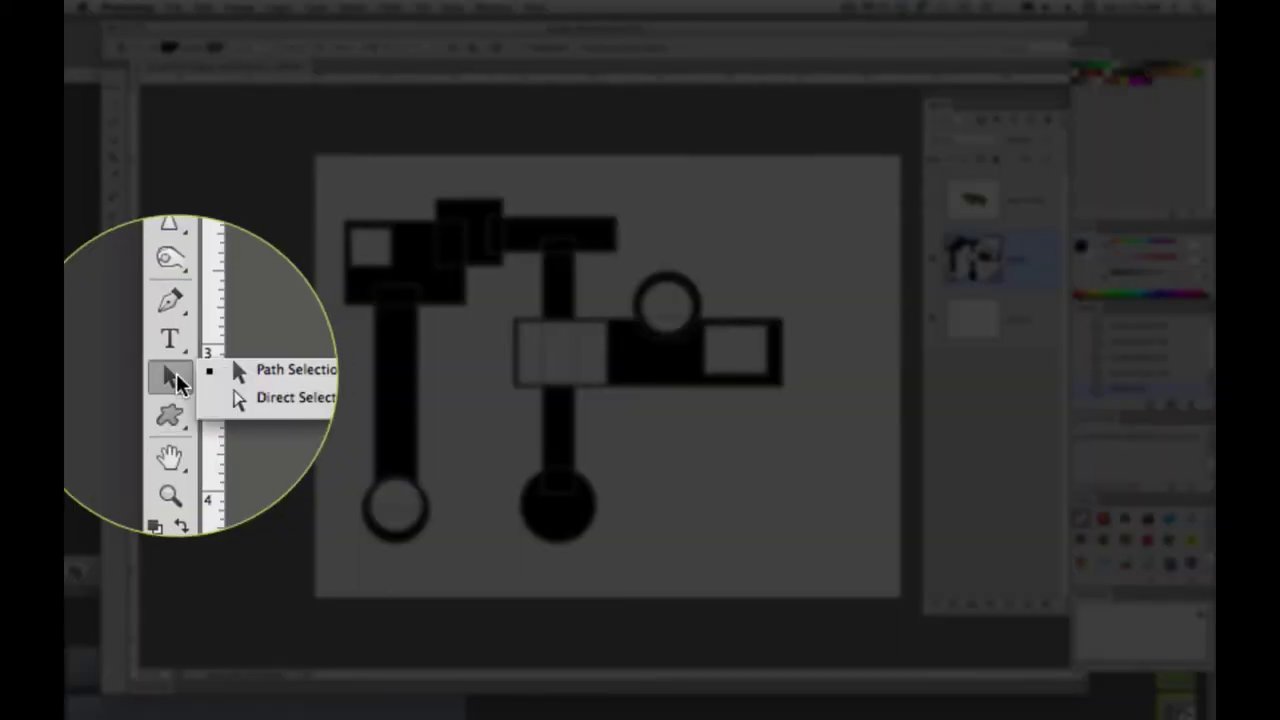
pyautogui.click(169, 378)
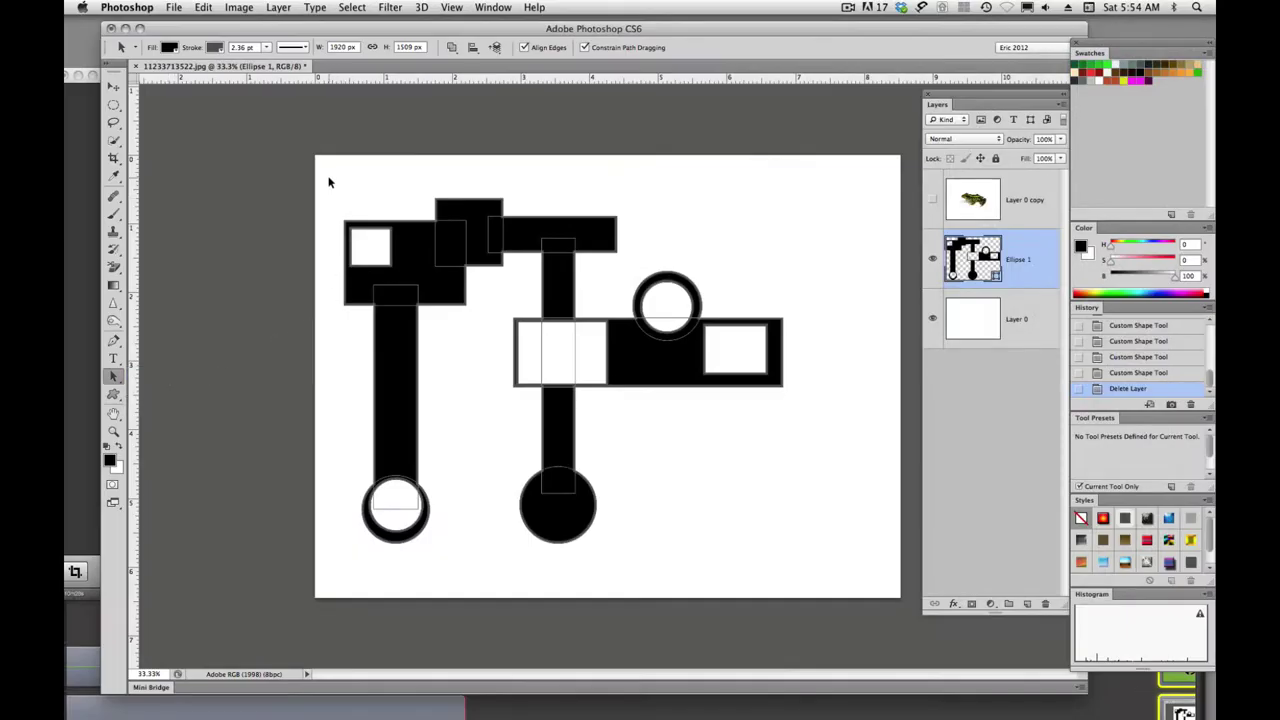
pyautogui.moveTo(329, 182); pyautogui.dragTo(831, 566)
pyautogui.click(203, 7)
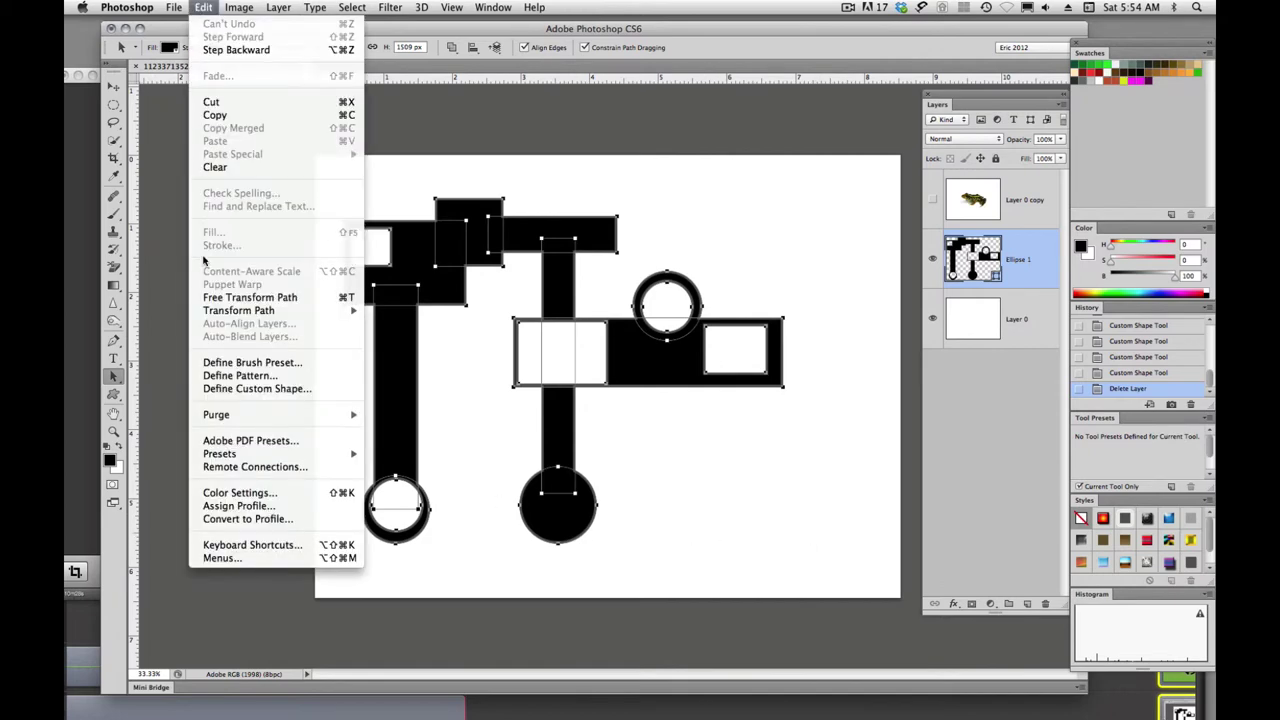
pyautogui.click(240, 389)
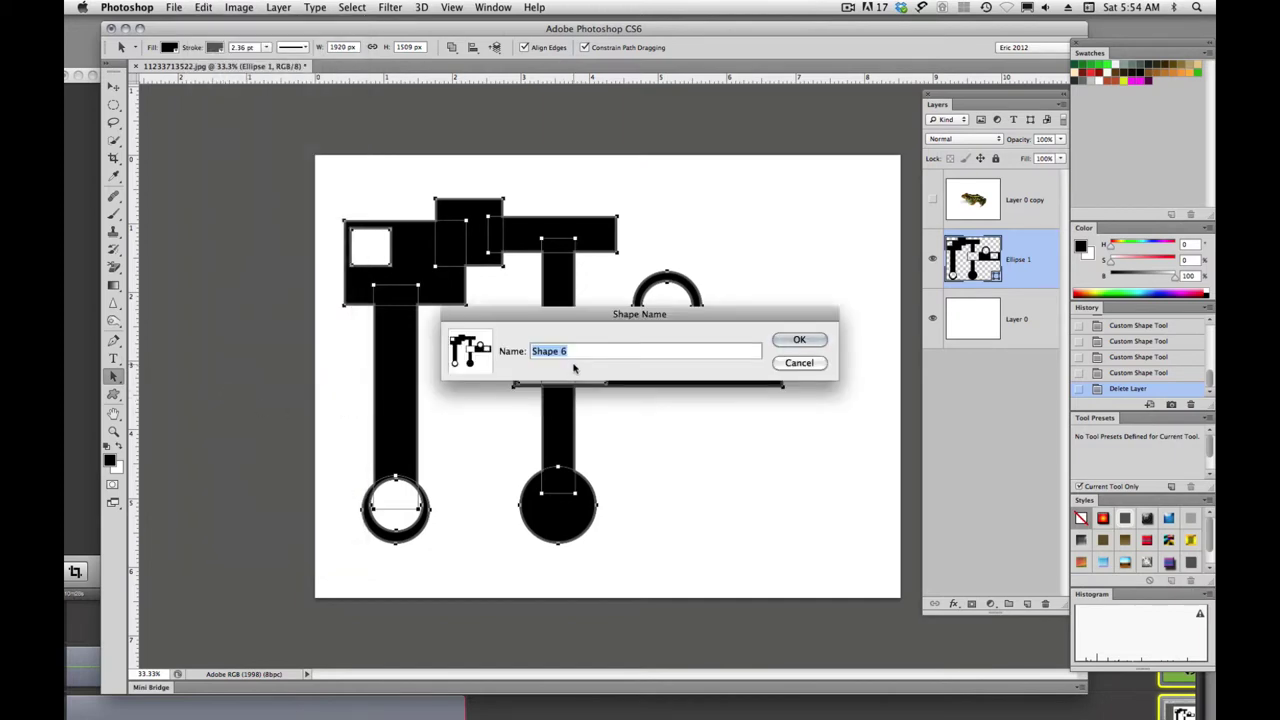
pyautogui.write('test1')
pyautogui.click(801, 340)
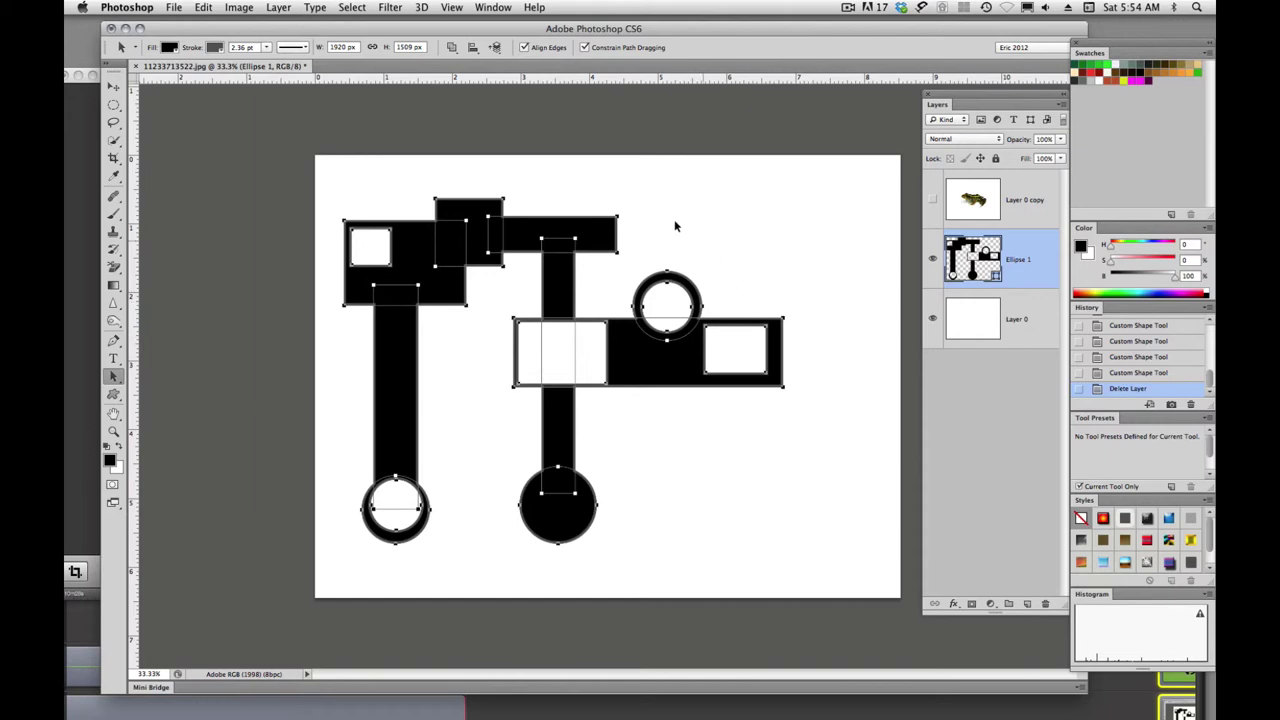
# Switch to the Custom Shape Tool and choose the newly saved test1 shape from the Shape picker.
pyautogui.click(113, 394)
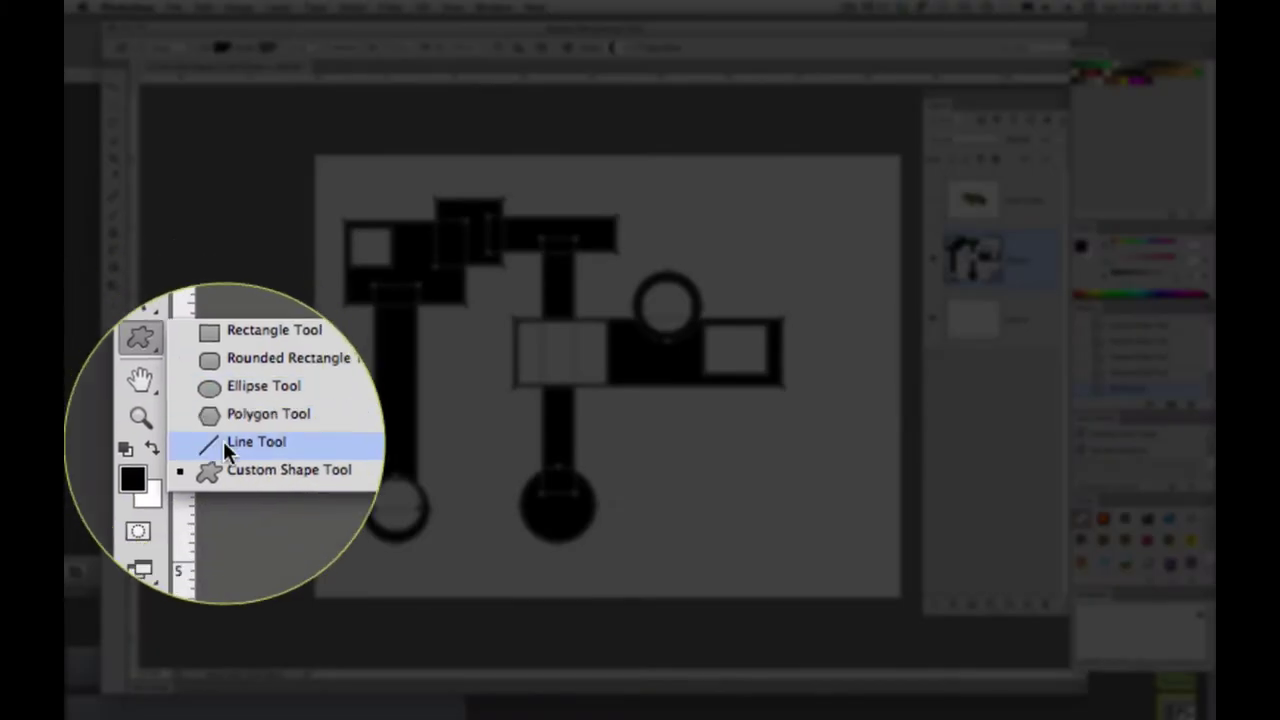
pyautogui.click(161, 456)
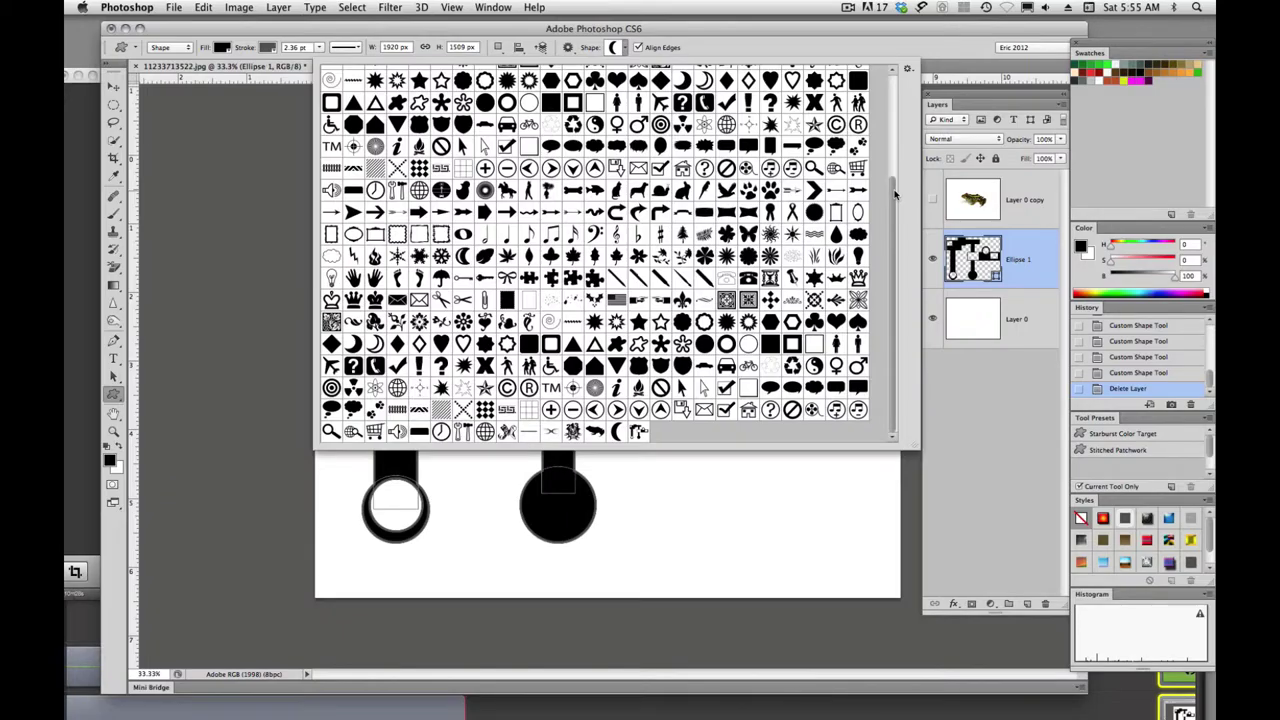
pyautogui.moveTo(895, 193); pyautogui.dragTo(900, 95)
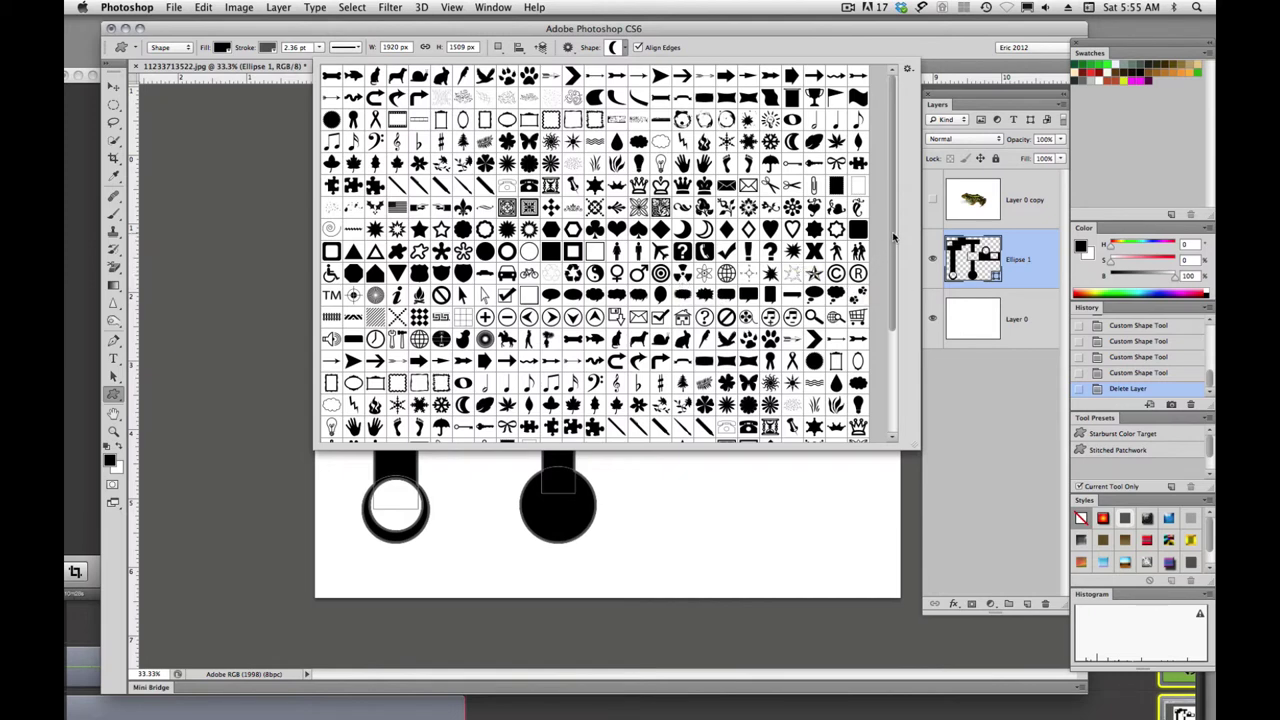
pyautogui.moveTo(893, 237); pyautogui.dragTo(903, 342)
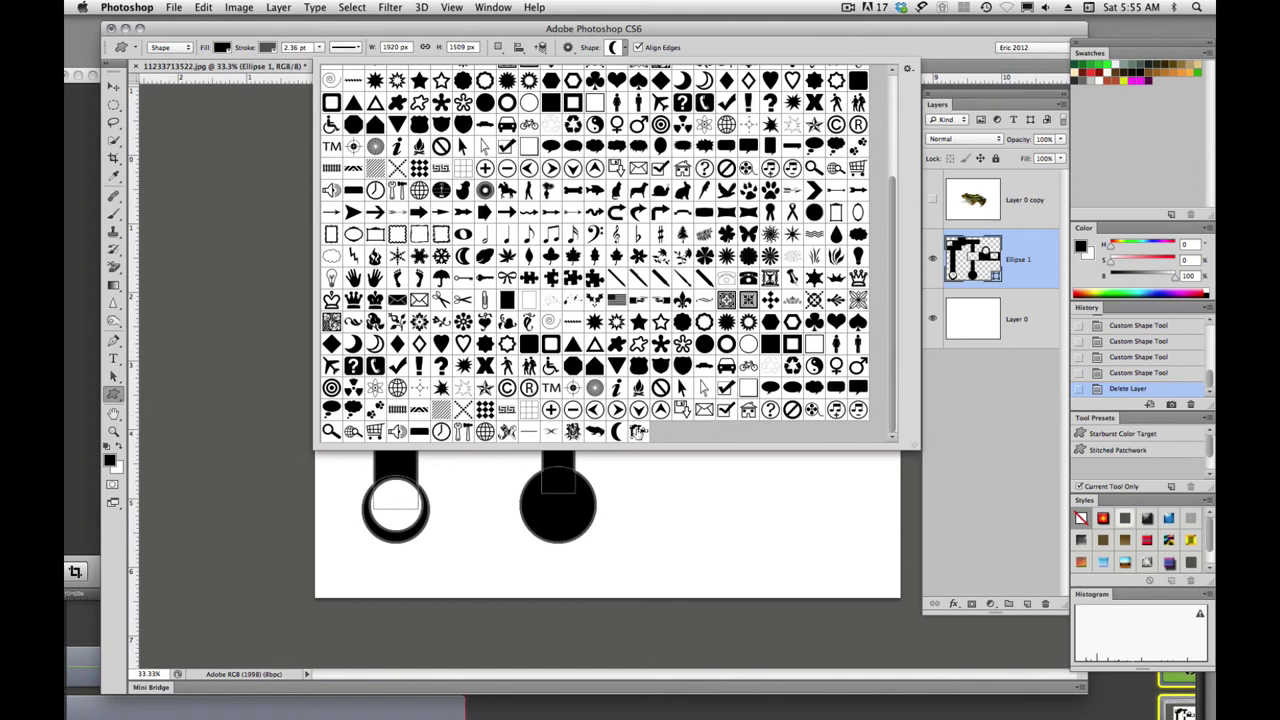
pyautogui.click(639, 432)
# Draw test1 copies: a medium one below the horizontal bar and tiny ones near the top right.
pyautogui.press('Return')
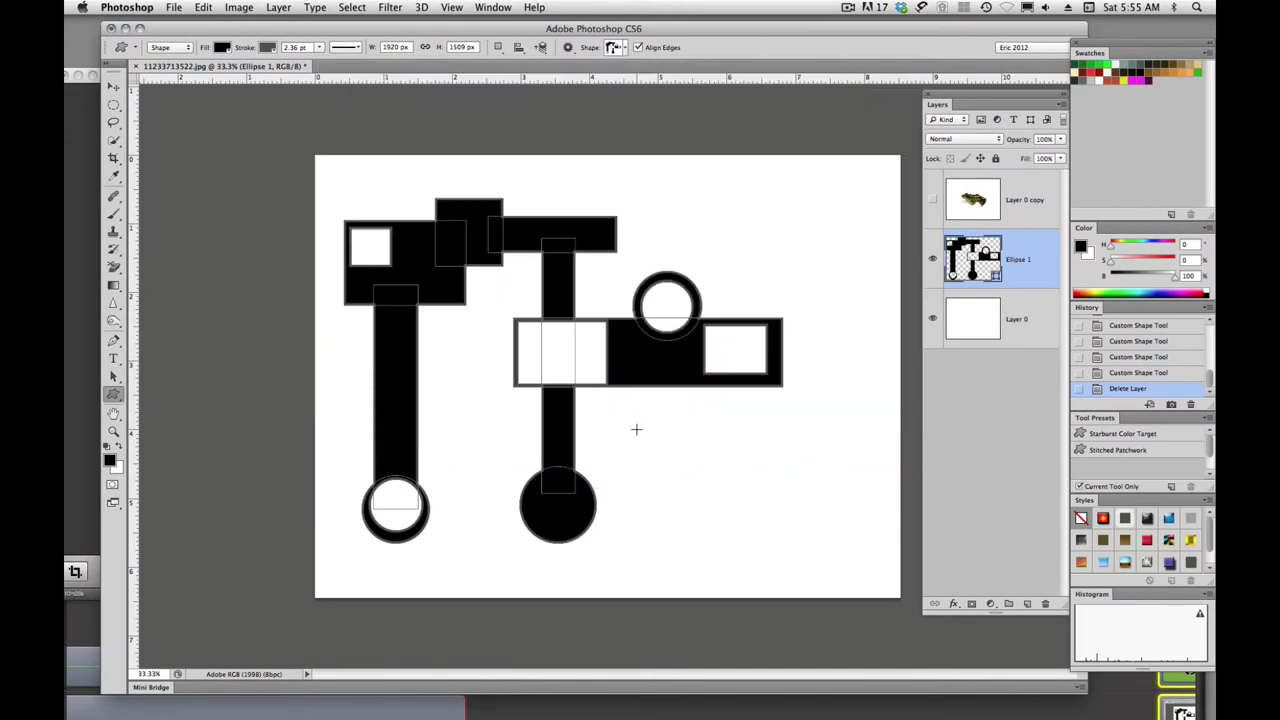
pyautogui.moveTo(646, 437); pyautogui.dragTo(784, 528)
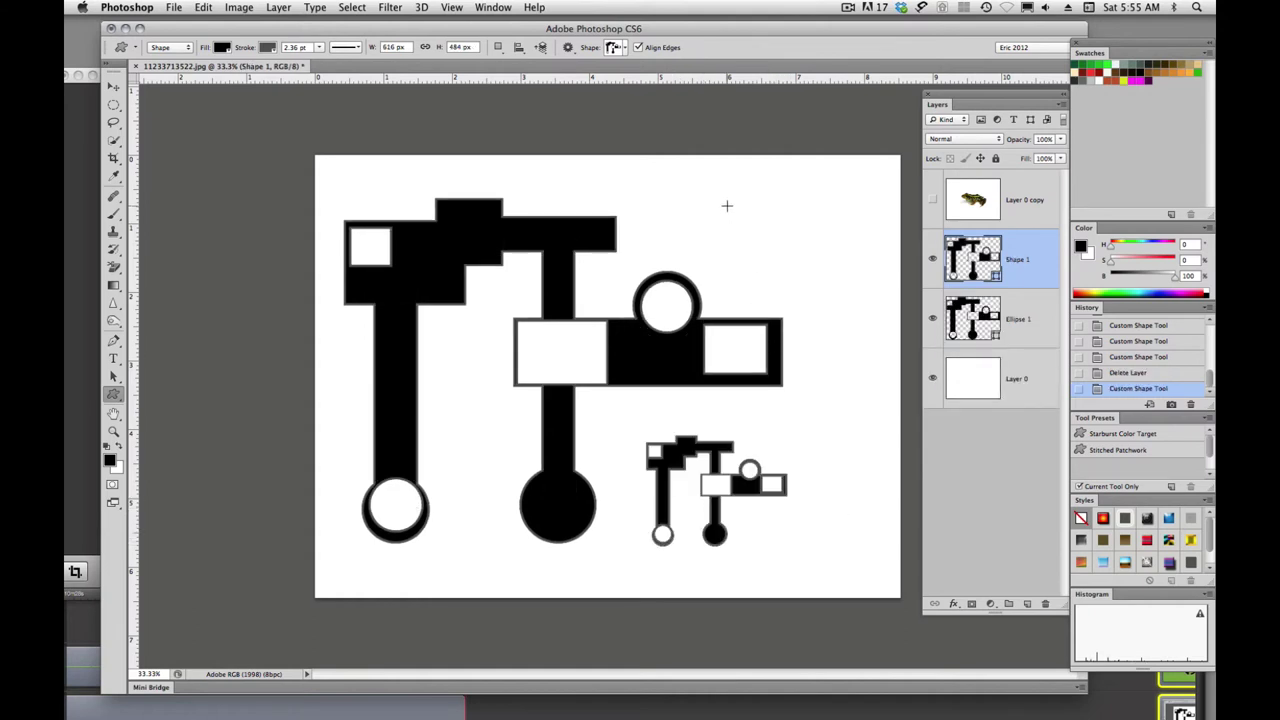
pyautogui.moveTo(727, 208); pyautogui.dragTo(787, 270)
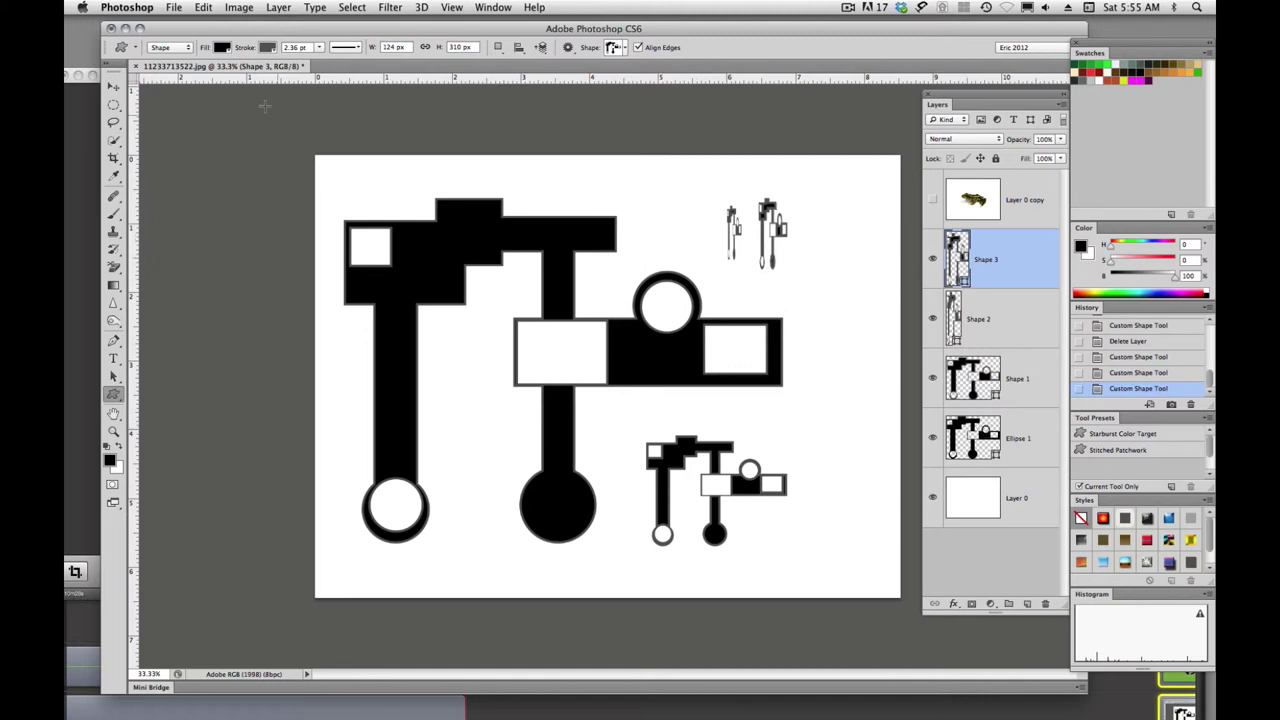
# Give the tiny copy a magenta fill with no stroke, then draw a larger magenta copy at top right.
pyautogui.click(224, 48)
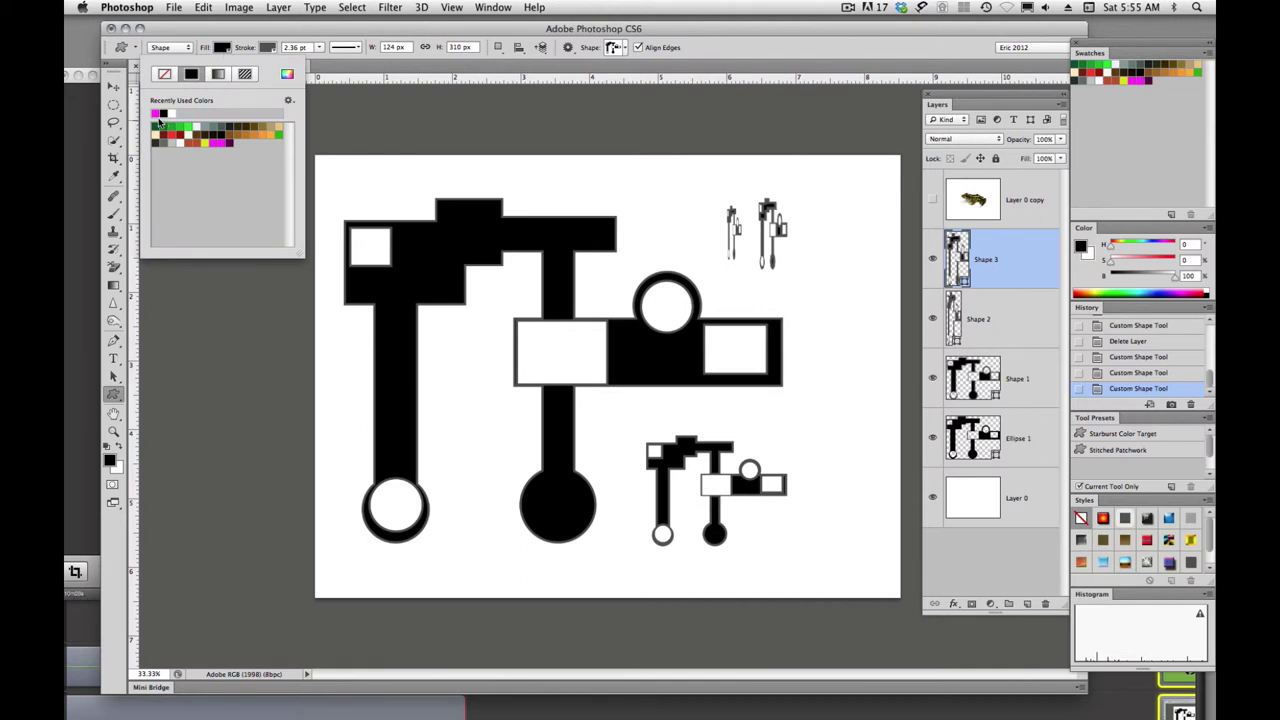
pyautogui.click(160, 112)
pyautogui.click(268, 49)
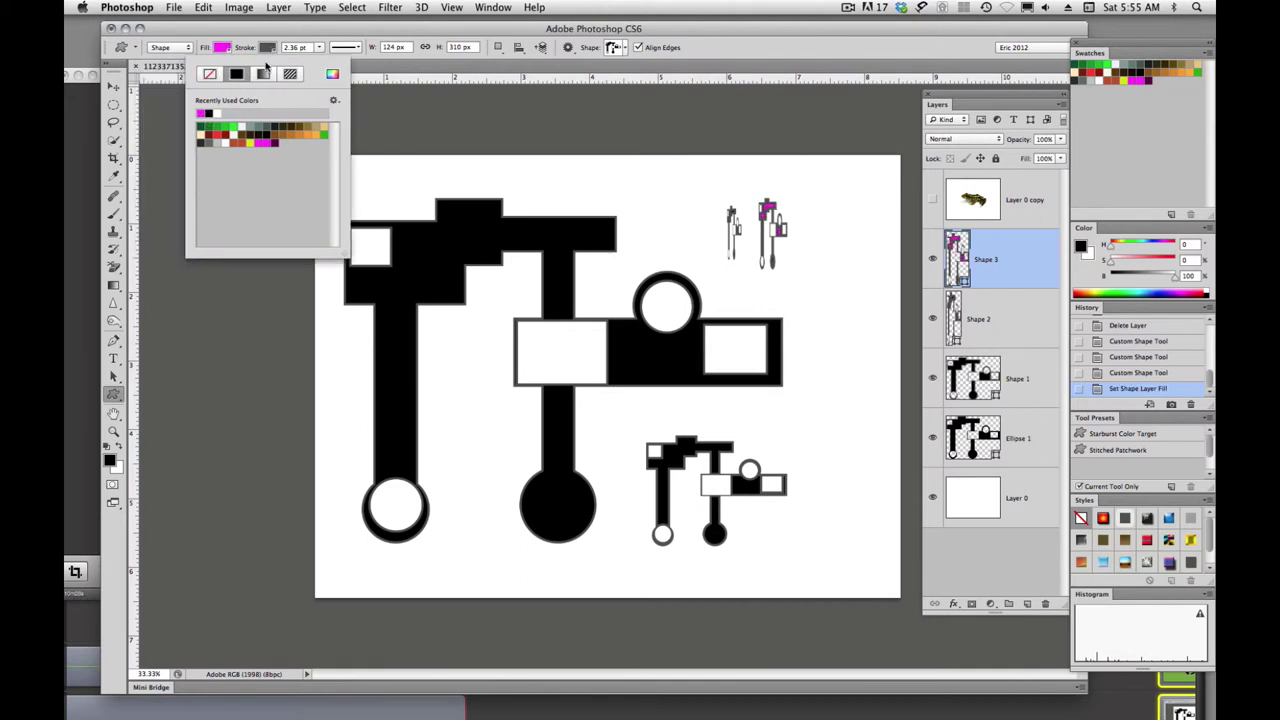
pyautogui.click(209, 74)
pyautogui.click(809, 233)
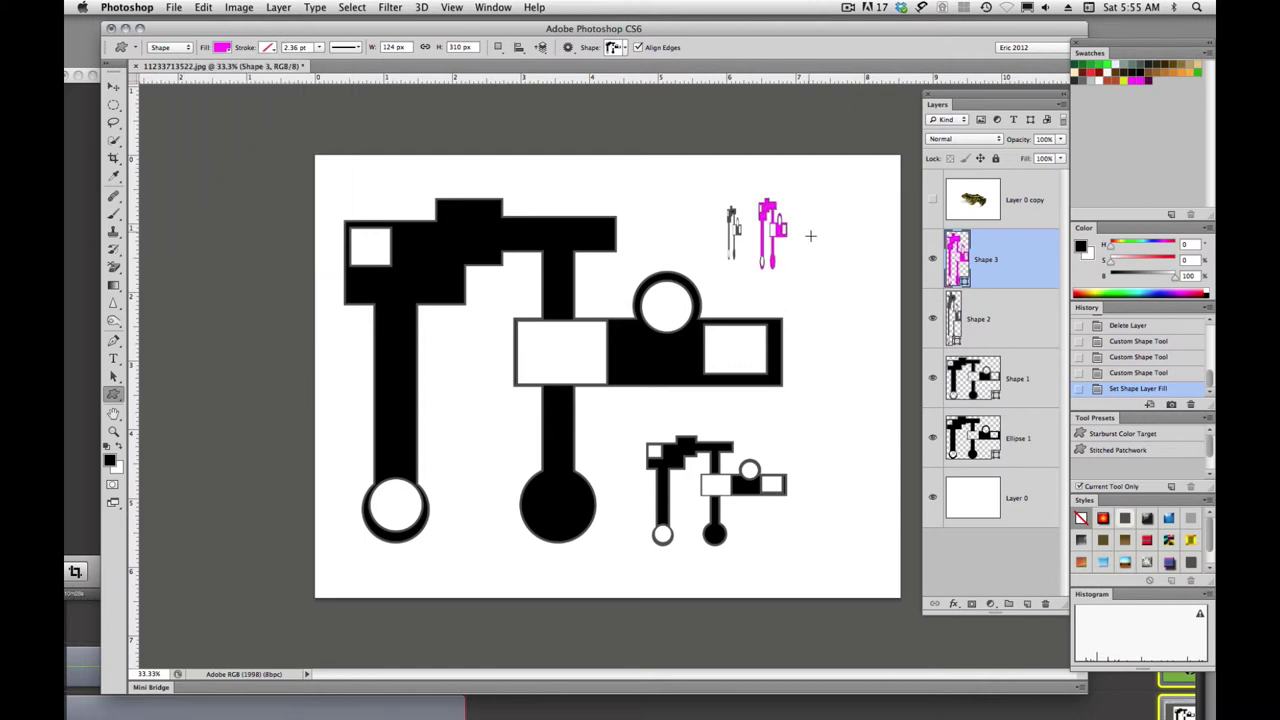
pyautogui.moveTo(809, 233)
pyautogui.mouseDown()
pyautogui.moveTo(888, 322)
pyautogui.moveTo(853, 299)
pyautogui.moveTo(875, 327)
pyautogui.mouseUp()
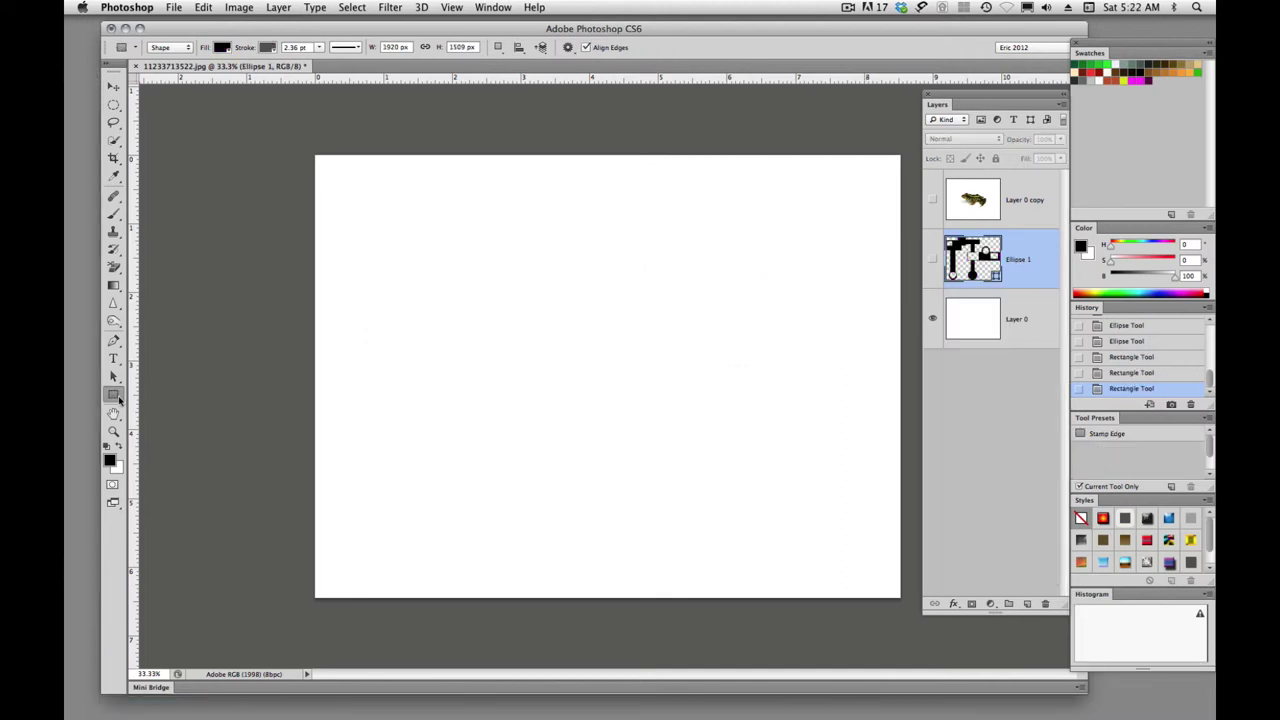
# Draw a black ellipse on the left and Alt-drag a duplicate path shifted to the right.
pyautogui.click(119, 397)
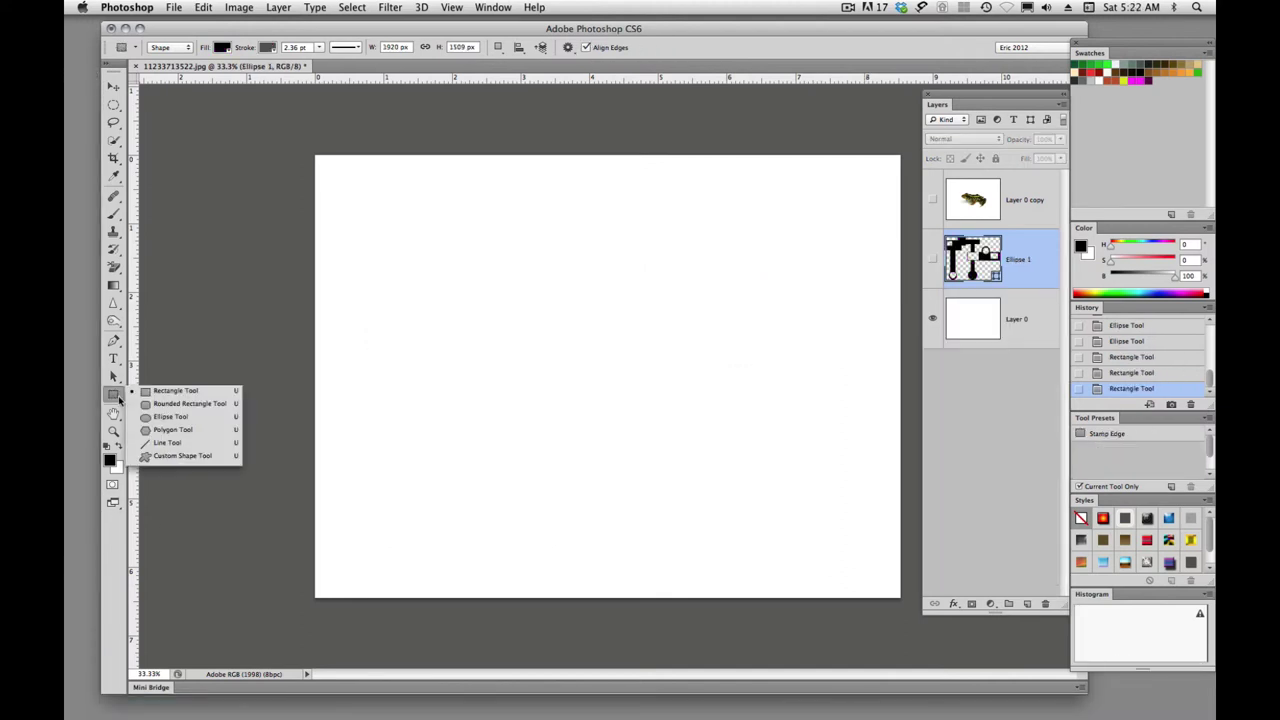
pyautogui.click(148, 421)
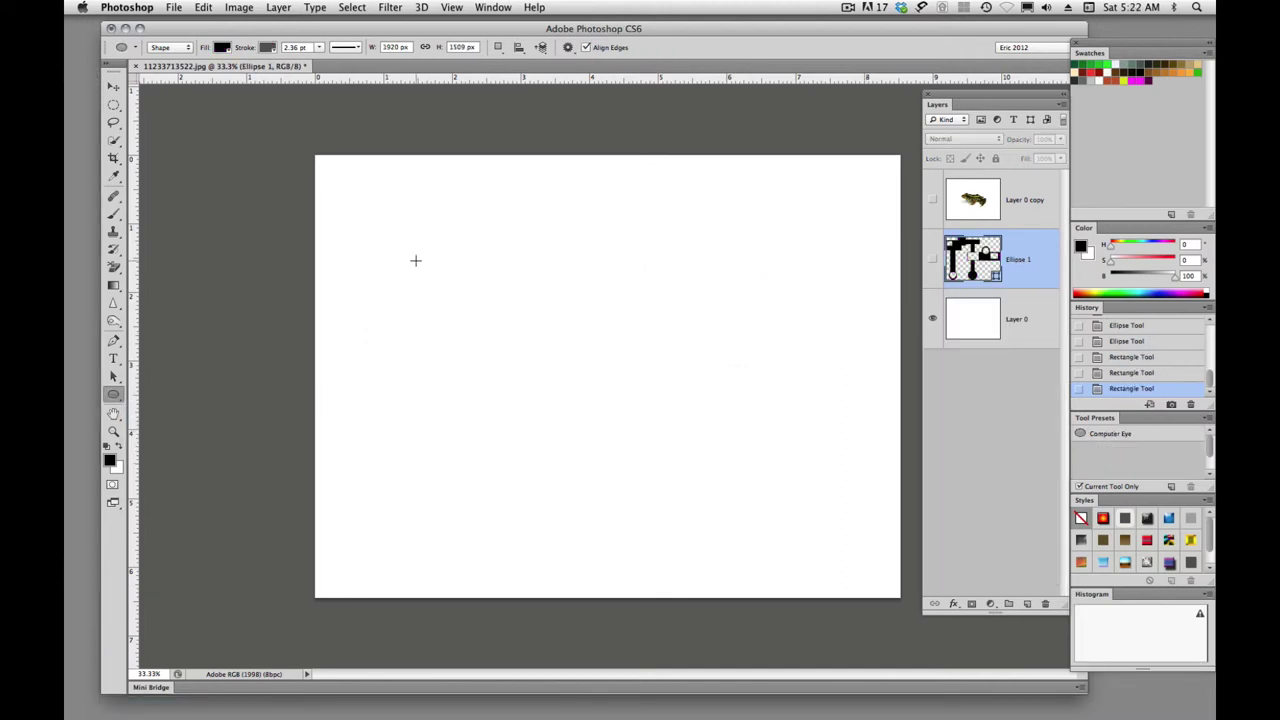
pyautogui.moveTo(396, 236); pyautogui.dragTo(608, 480)
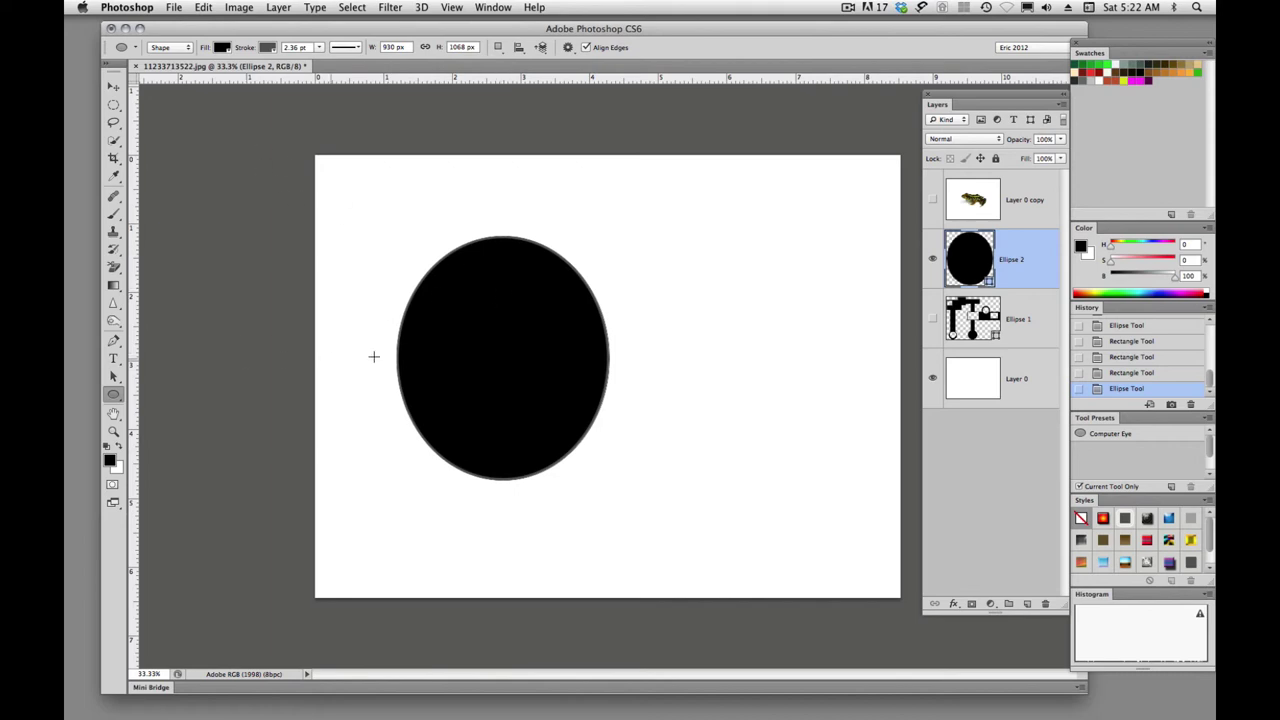
pyautogui.press('a')
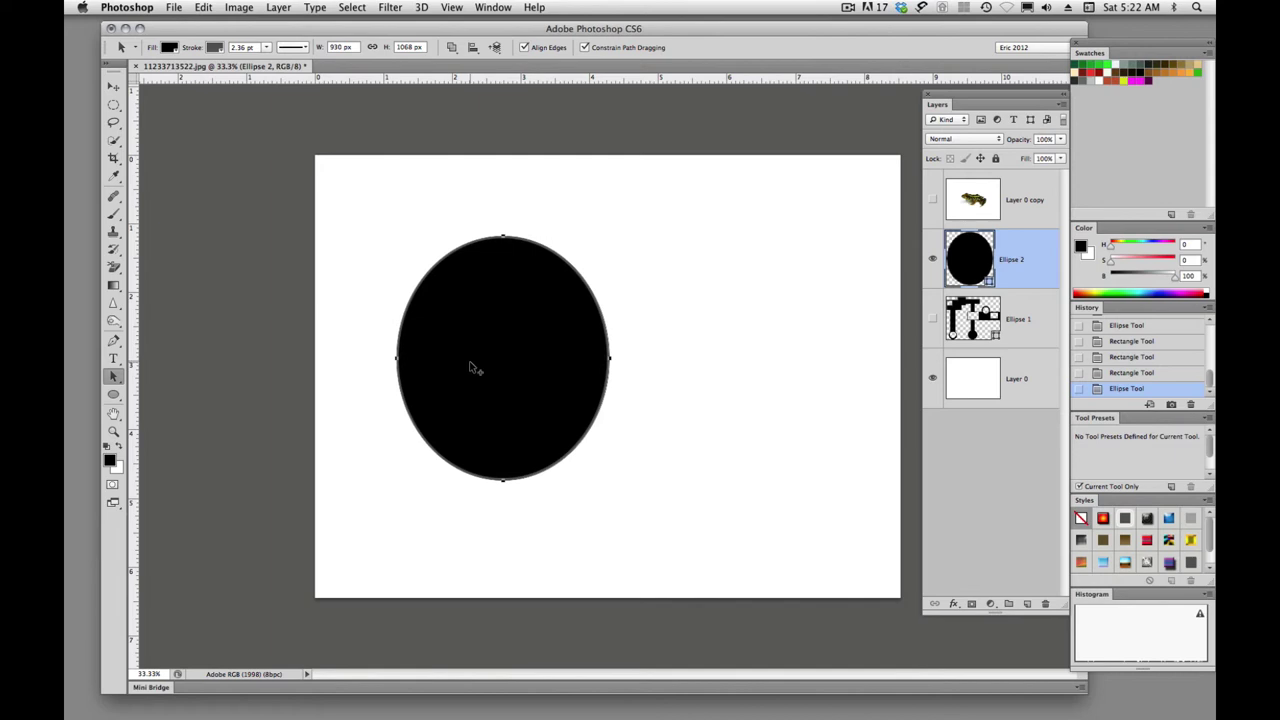
pyautogui.moveTo(470, 367); pyautogui.dragTo(538, 370)
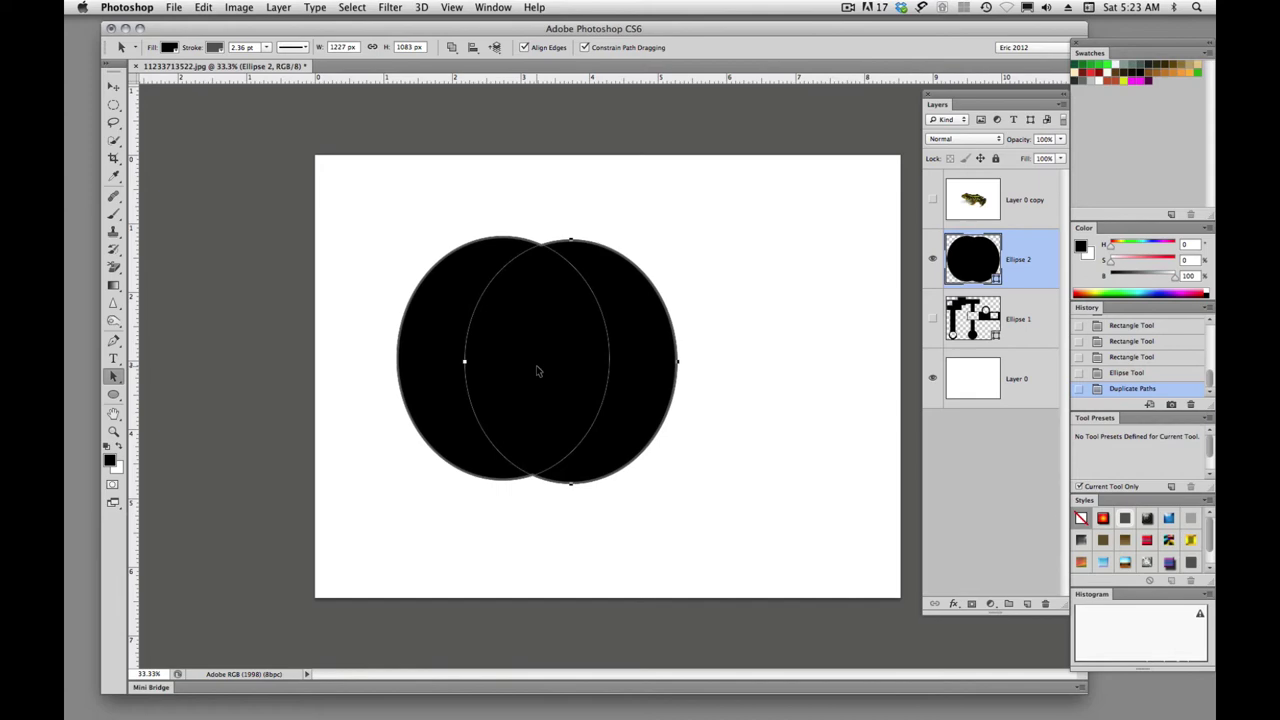
pyautogui.click(451, 47)
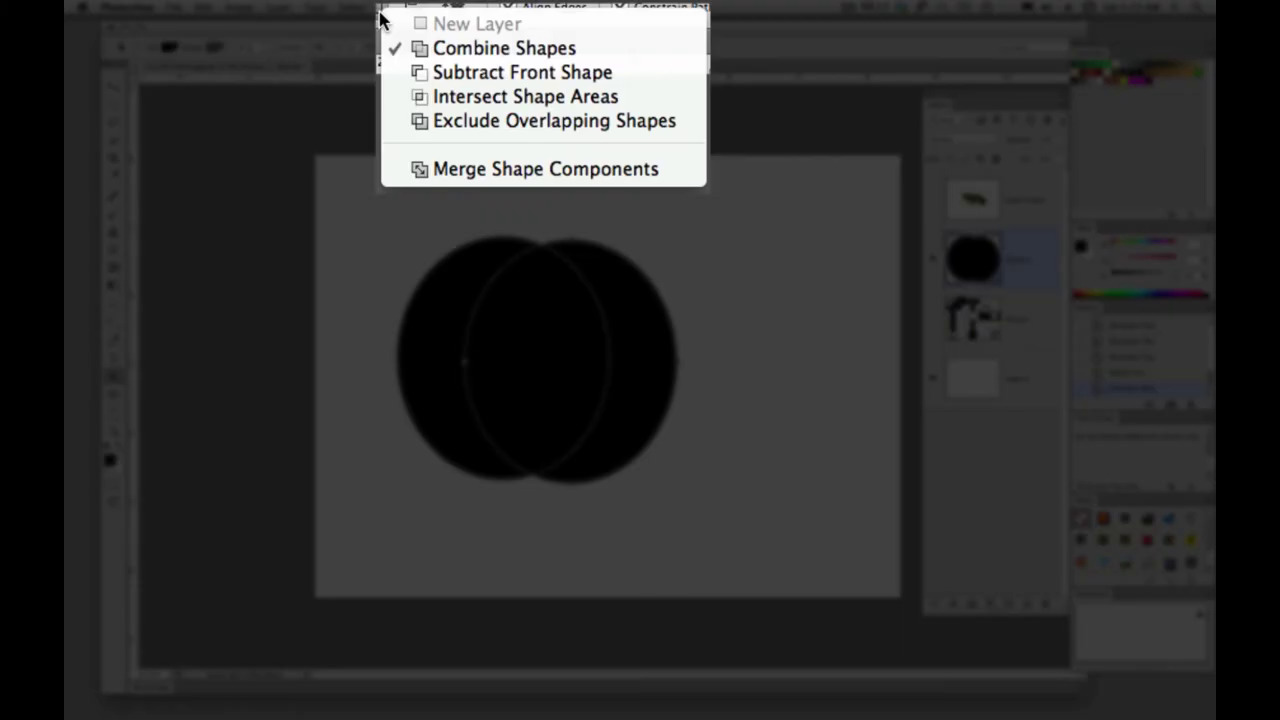
pyautogui.click(443, 258)
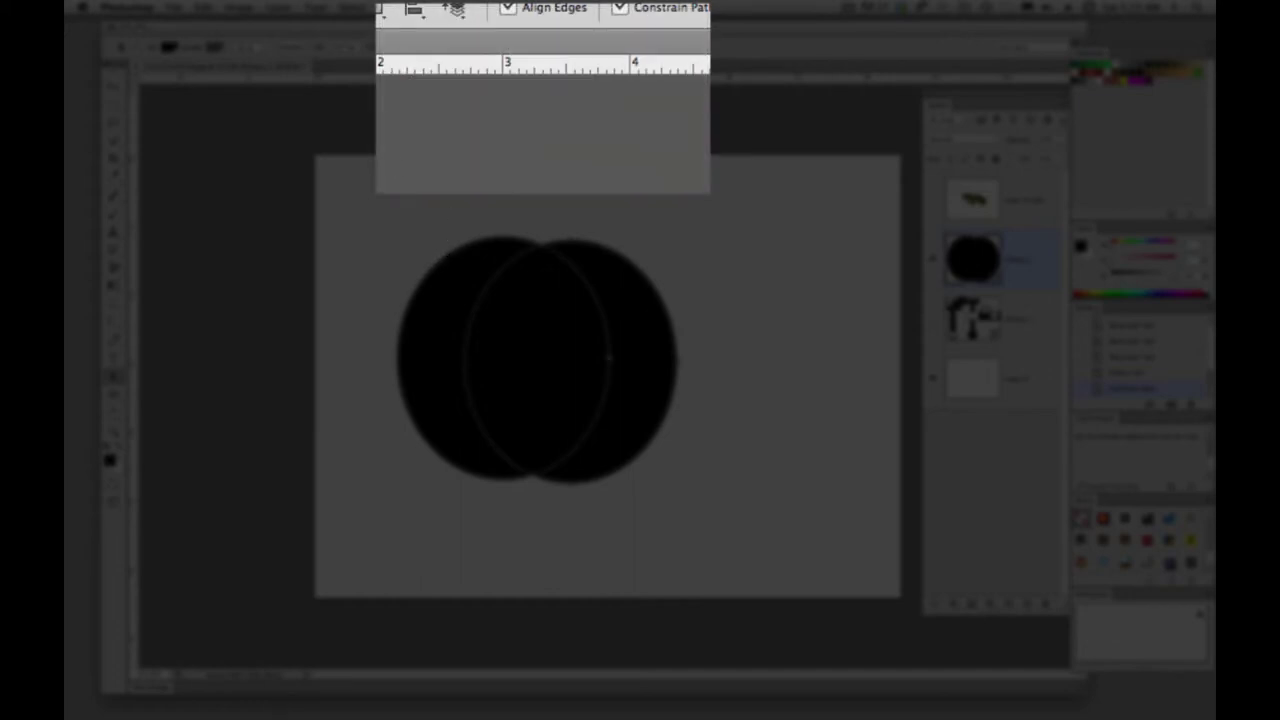
pyautogui.click(386, 14)
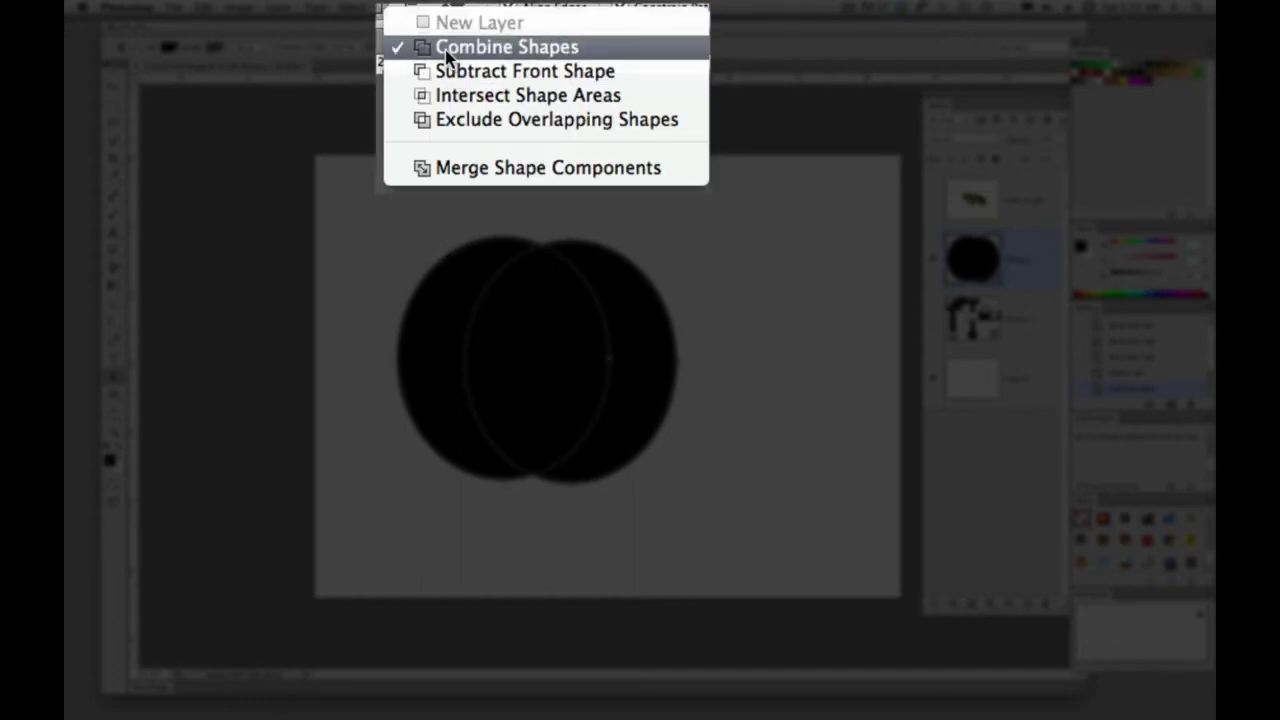
pyautogui.click(443, 264)
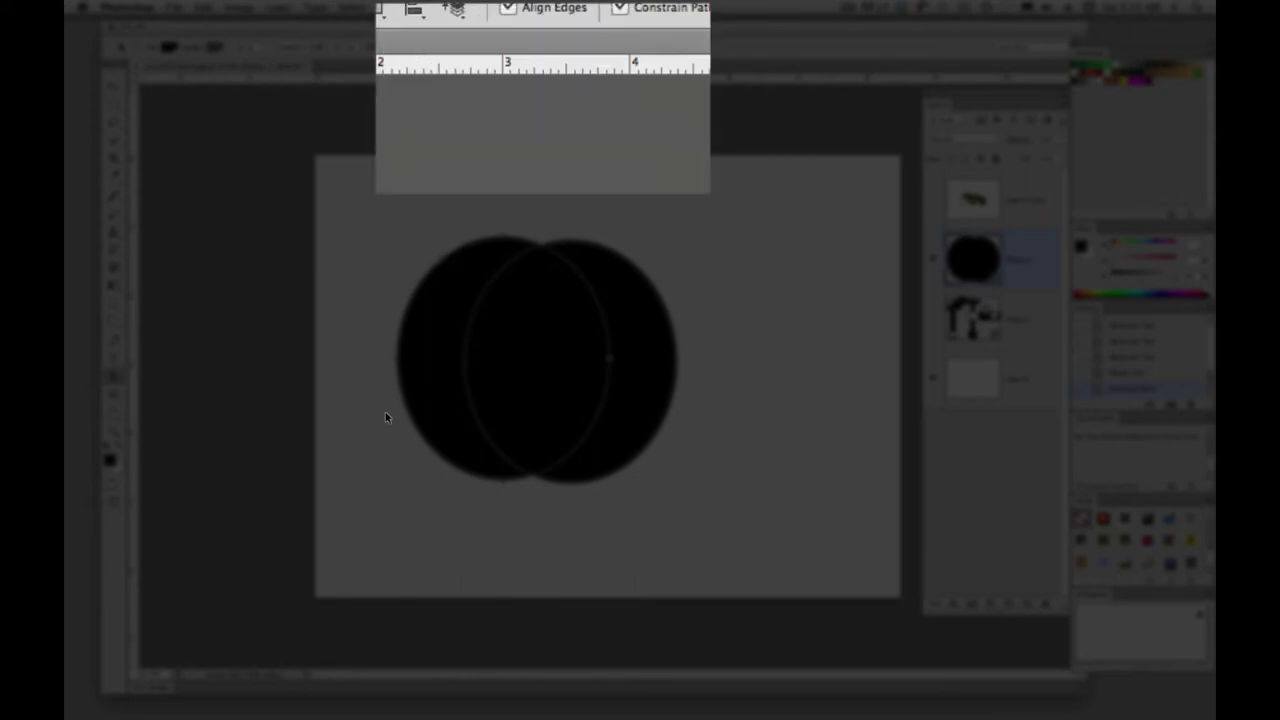
pyautogui.click(381, 15)
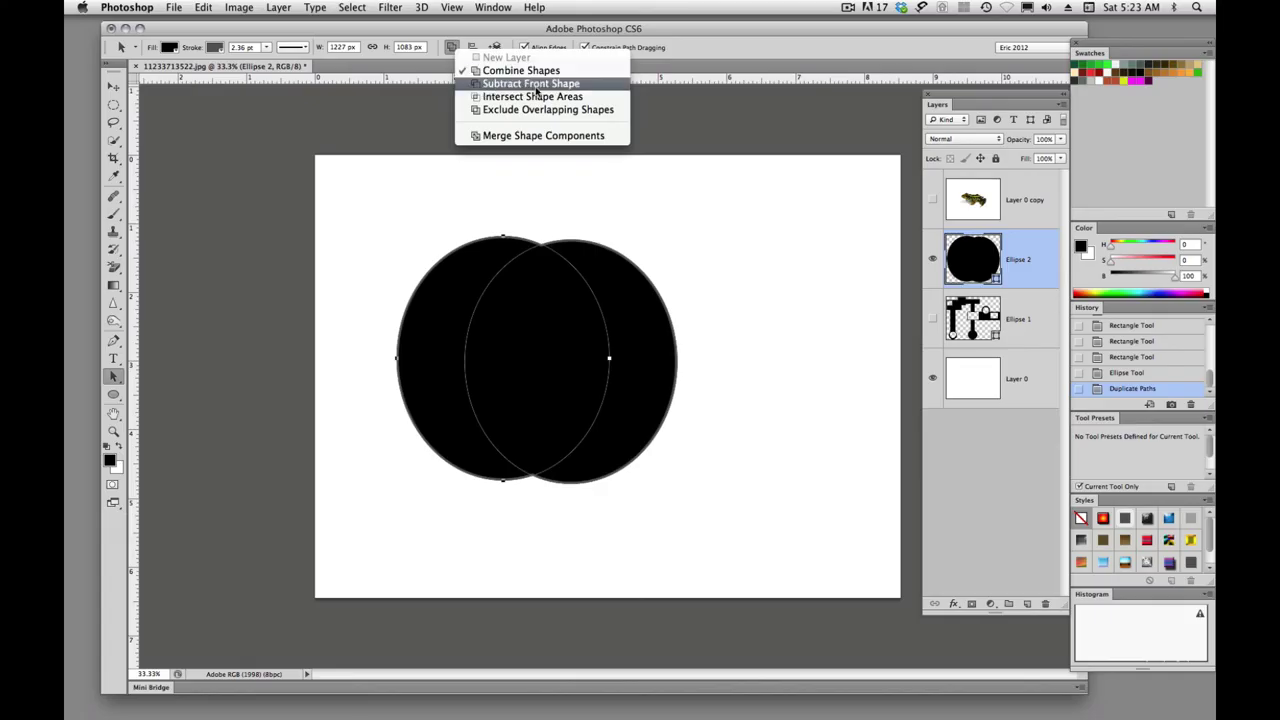
pyautogui.click(571, 245)
pyautogui.click(574, 245)
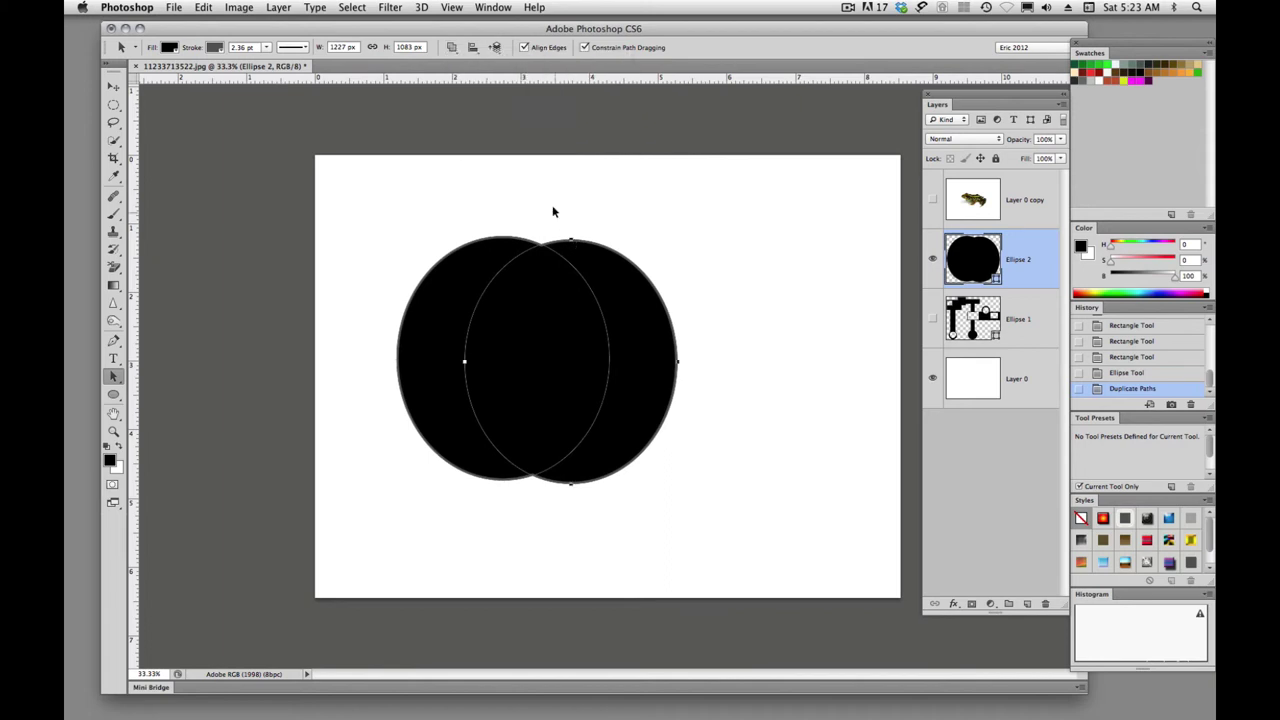
# Fill the ovals magenta and apply Subtract Front Shape so only a crescent remains.
pyautogui.click(174, 50)
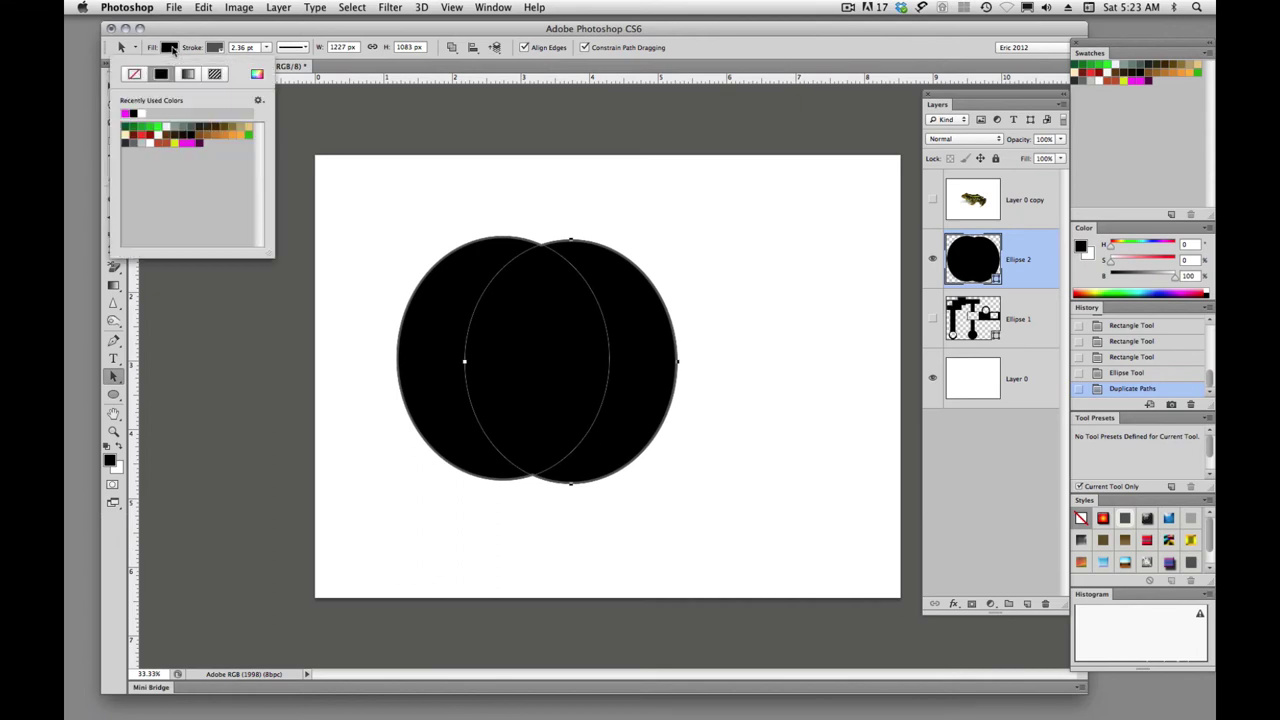
pyautogui.click(131, 111)
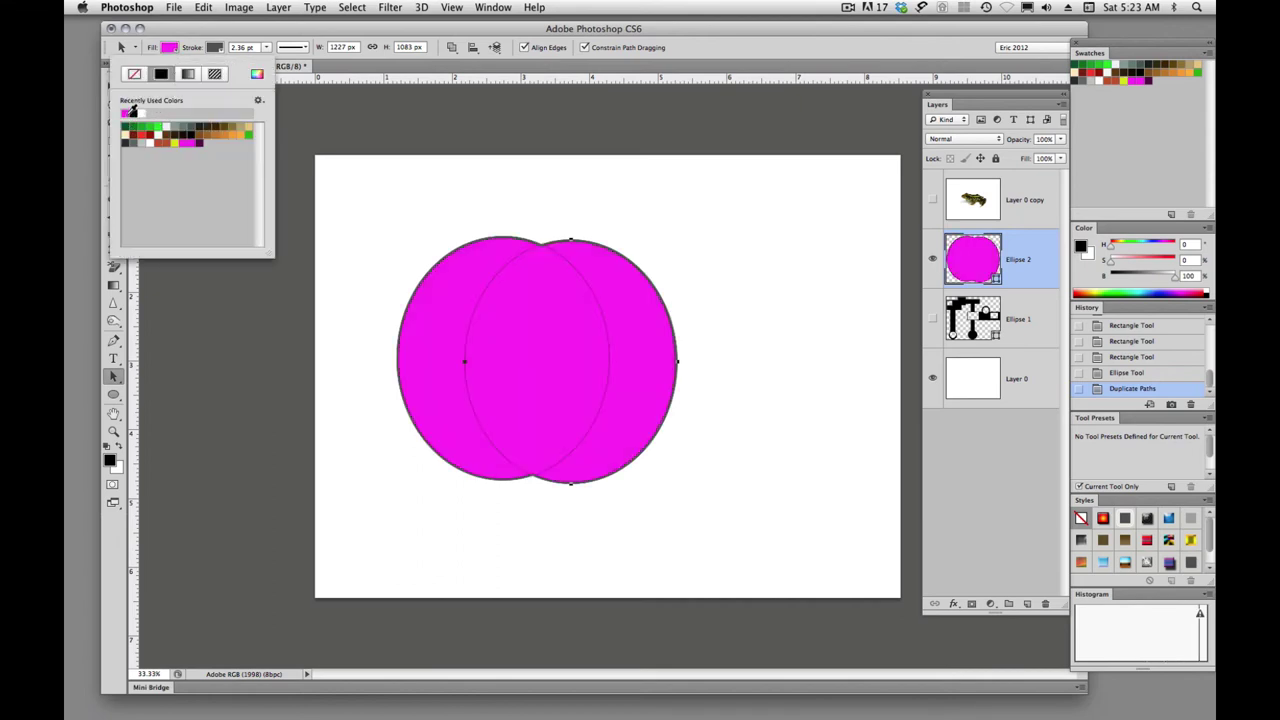
pyautogui.click(407, 246)
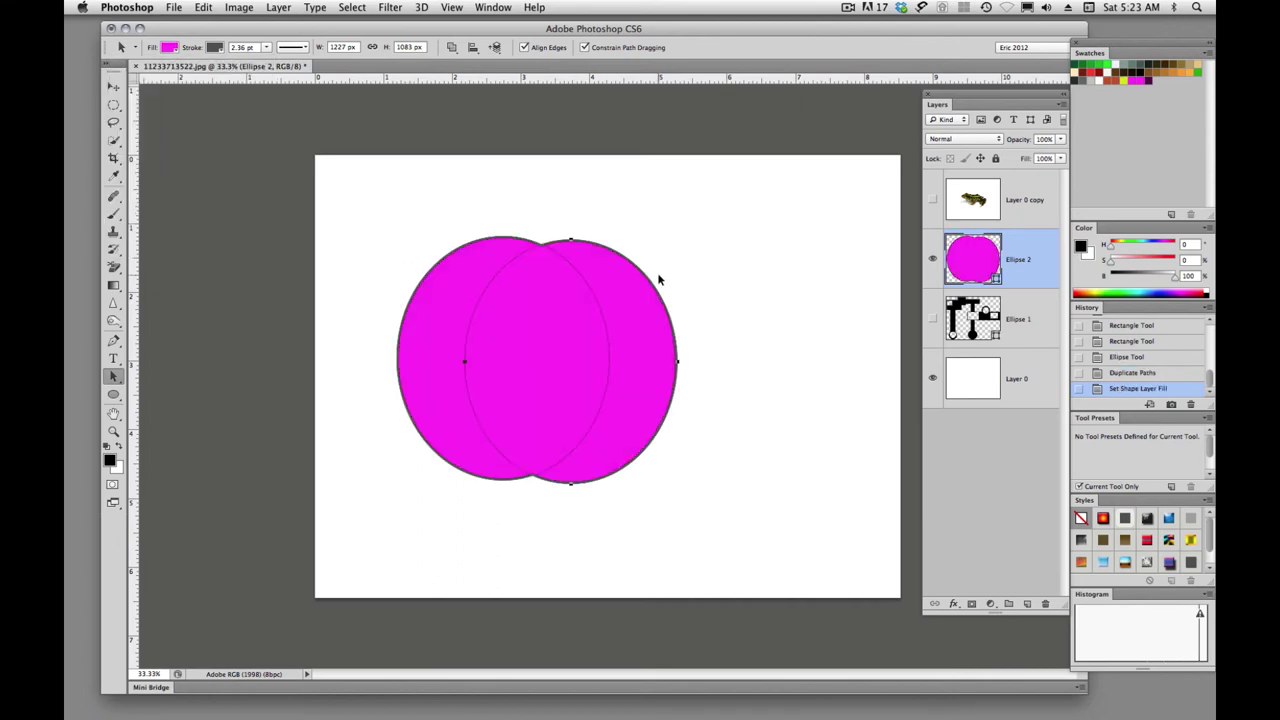
pyautogui.click(660, 245)
pyautogui.click(452, 48)
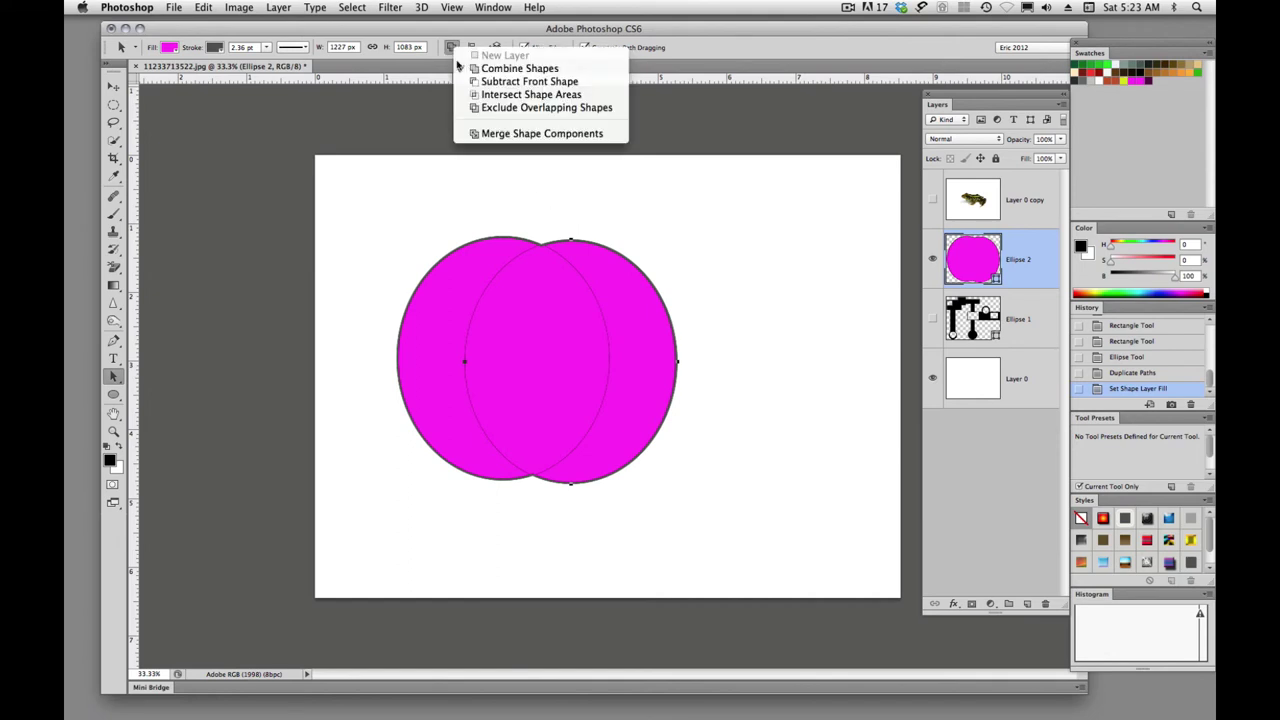
pyautogui.click(488, 82)
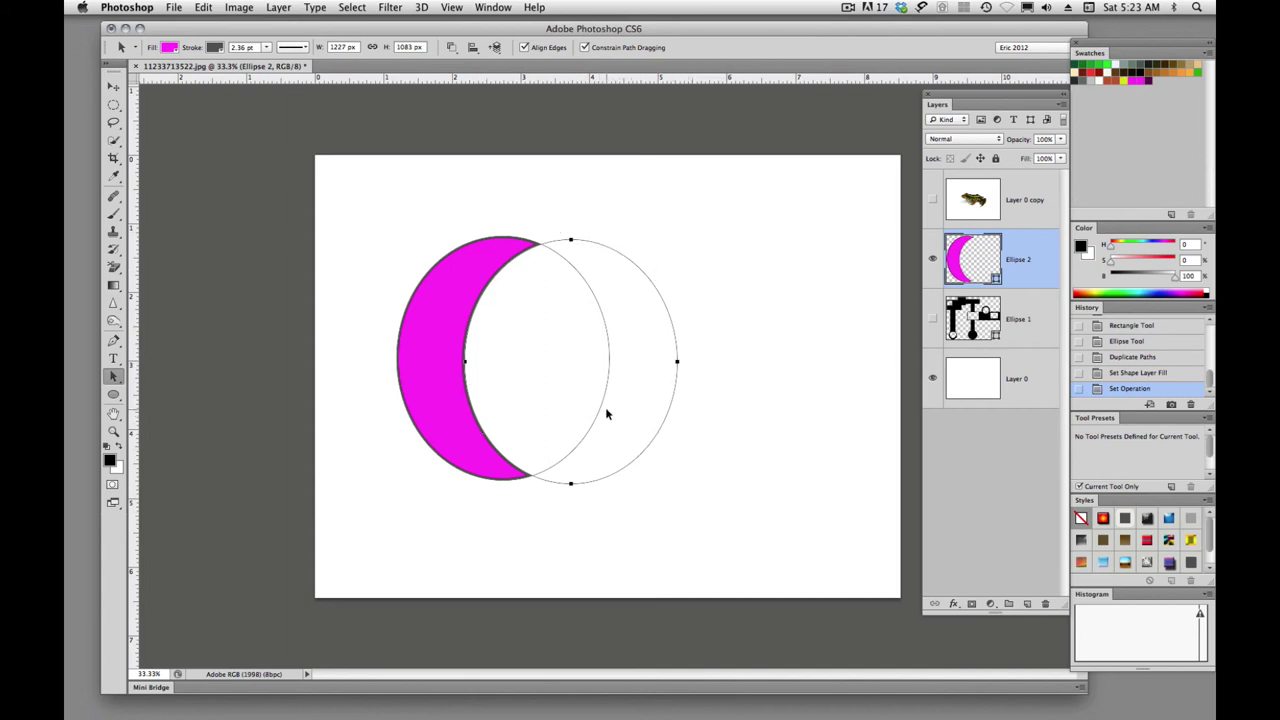
# Select both oval paths, apply Merge Shape Components, then reselect the whole crescent path.
pyautogui.moveTo(385, 217); pyautogui.dragTo(718, 517)
pyautogui.click(452, 48)
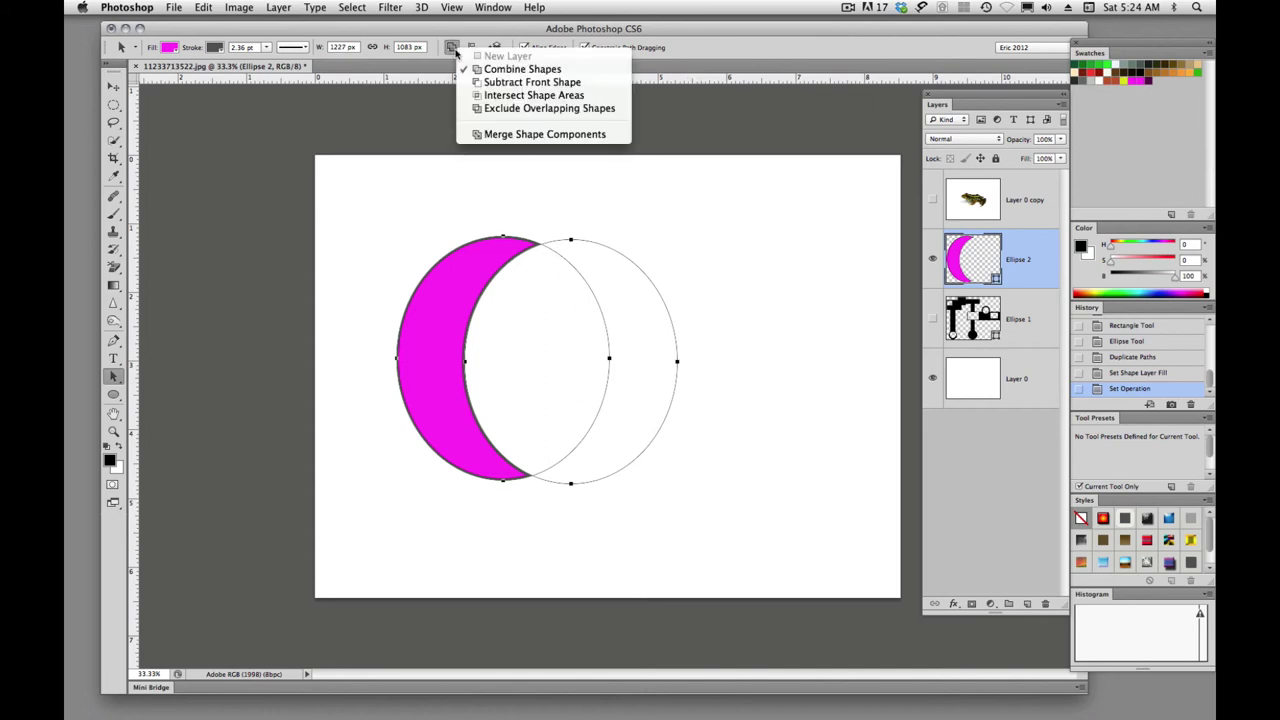
pyautogui.click(482, 136)
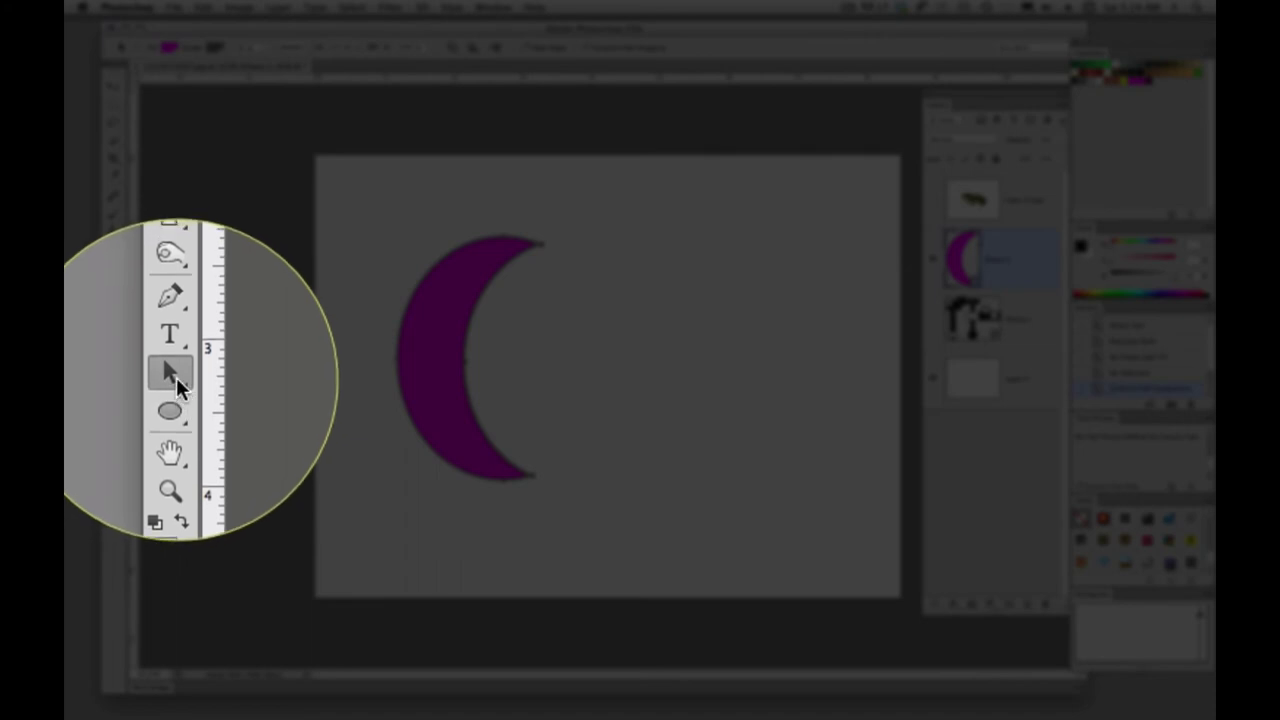
pyautogui.click(114, 378)
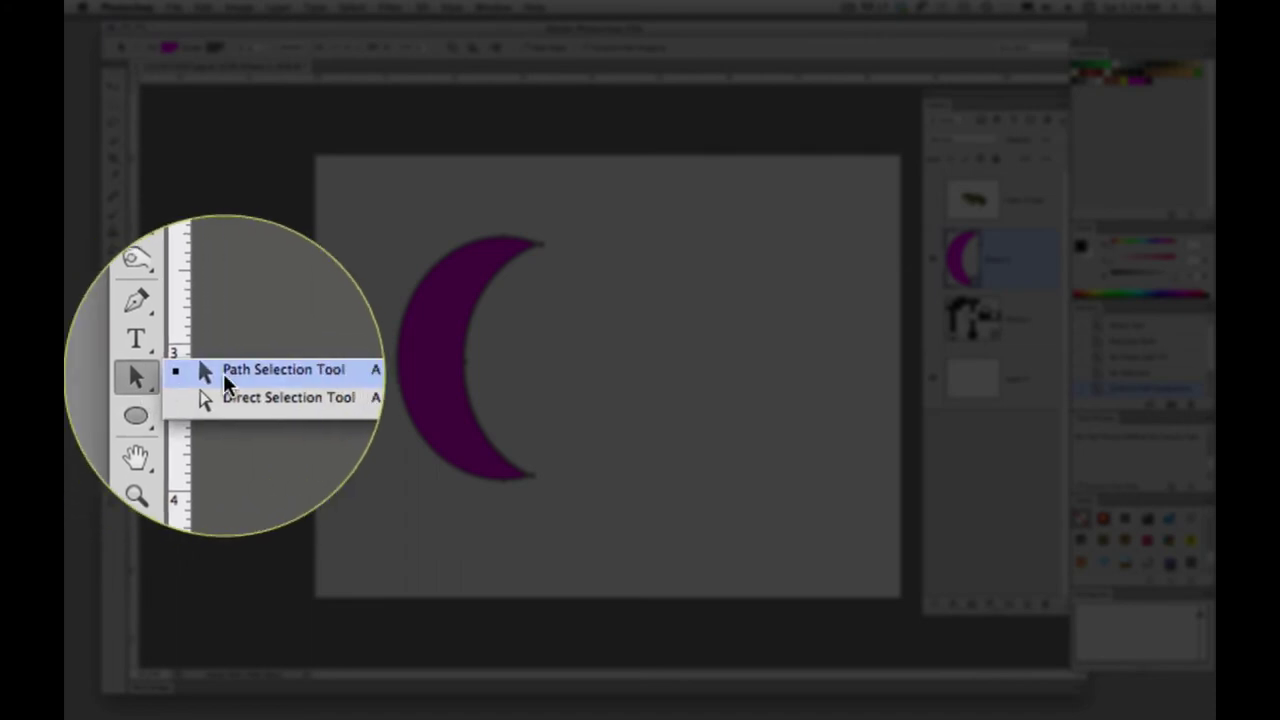
pyautogui.click(157, 375)
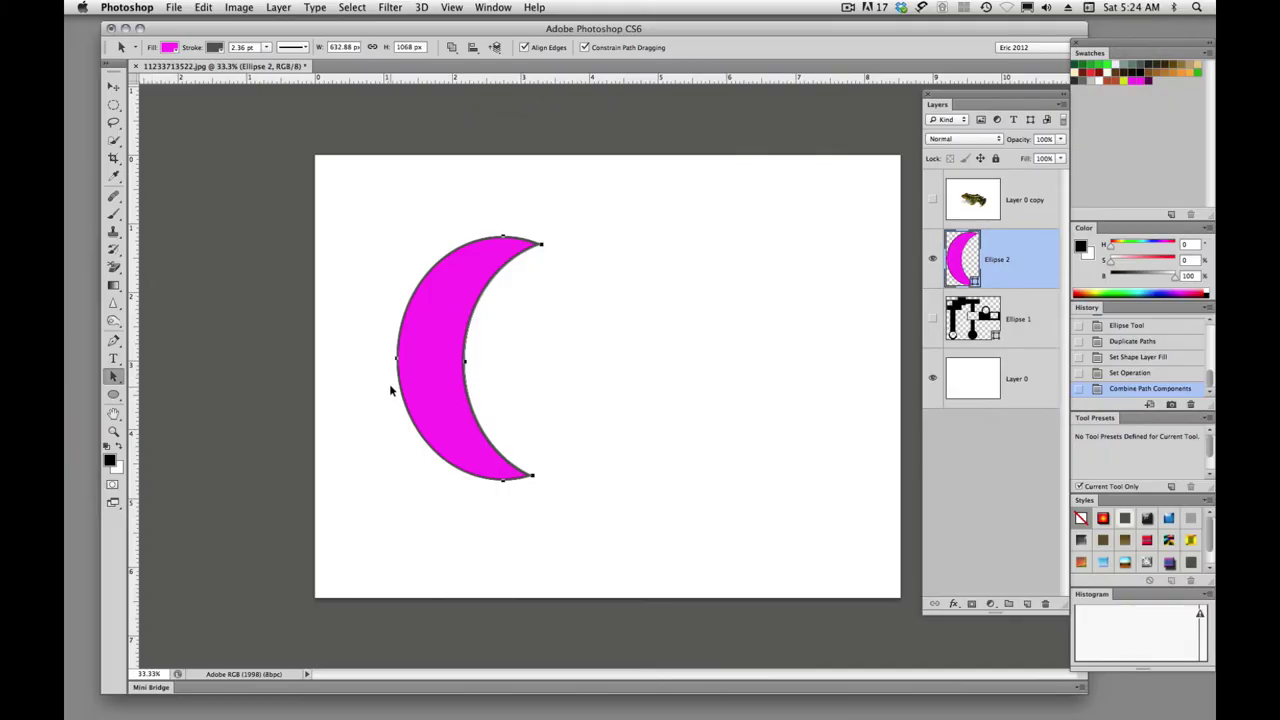
pyautogui.moveTo(374, 189); pyautogui.dragTo(588, 515)
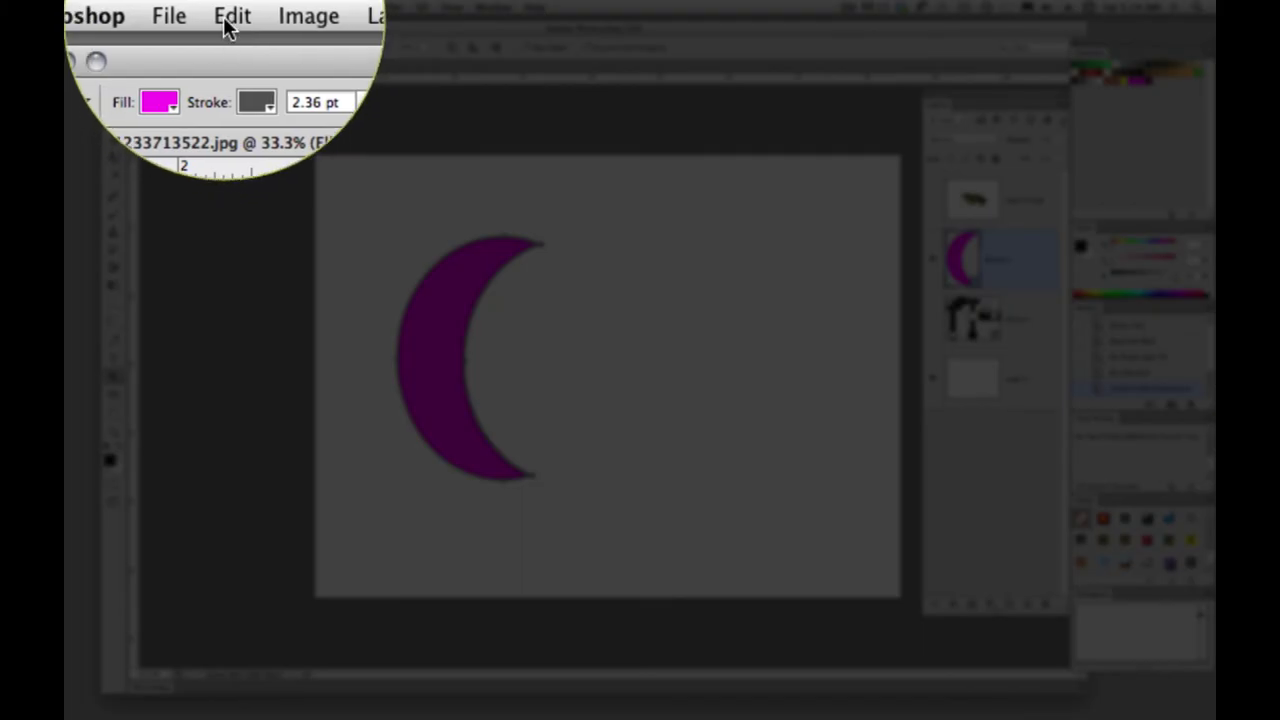
# Define the crescent as a custom shape named 'moon' and delete the Ellipse 2 layer.
pyautogui.click(203, 8)
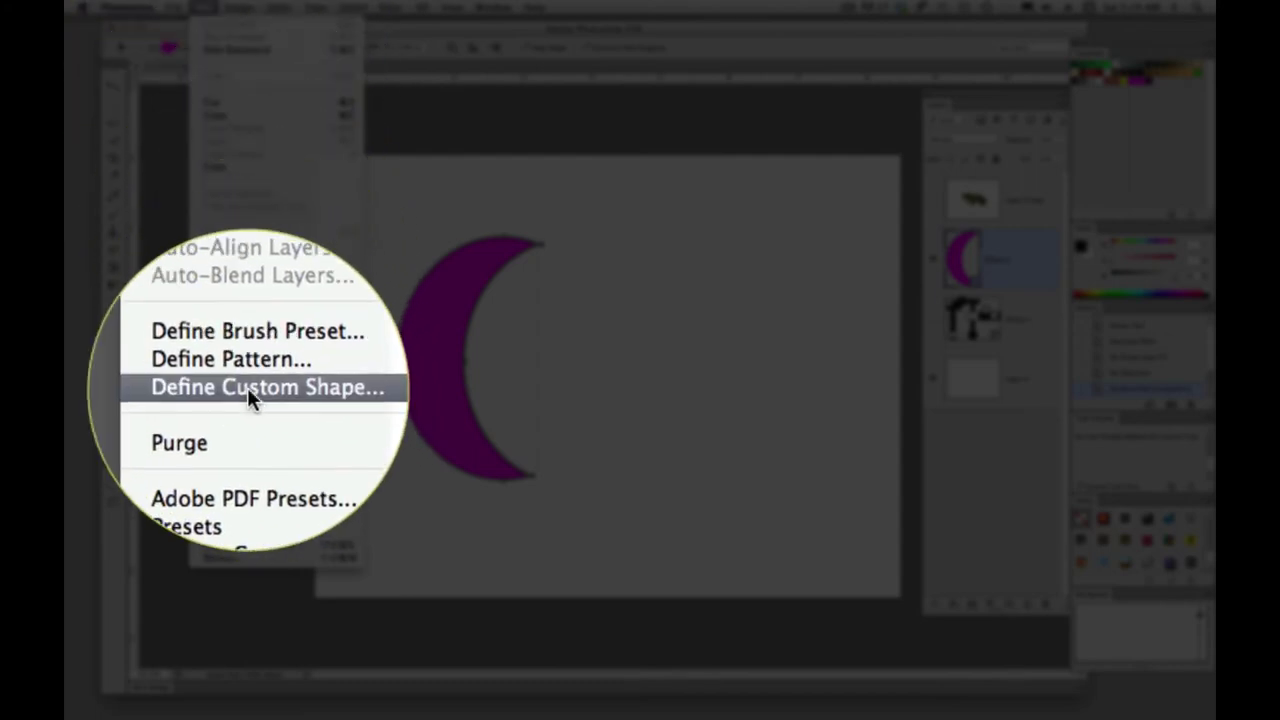
pyautogui.click(247, 389)
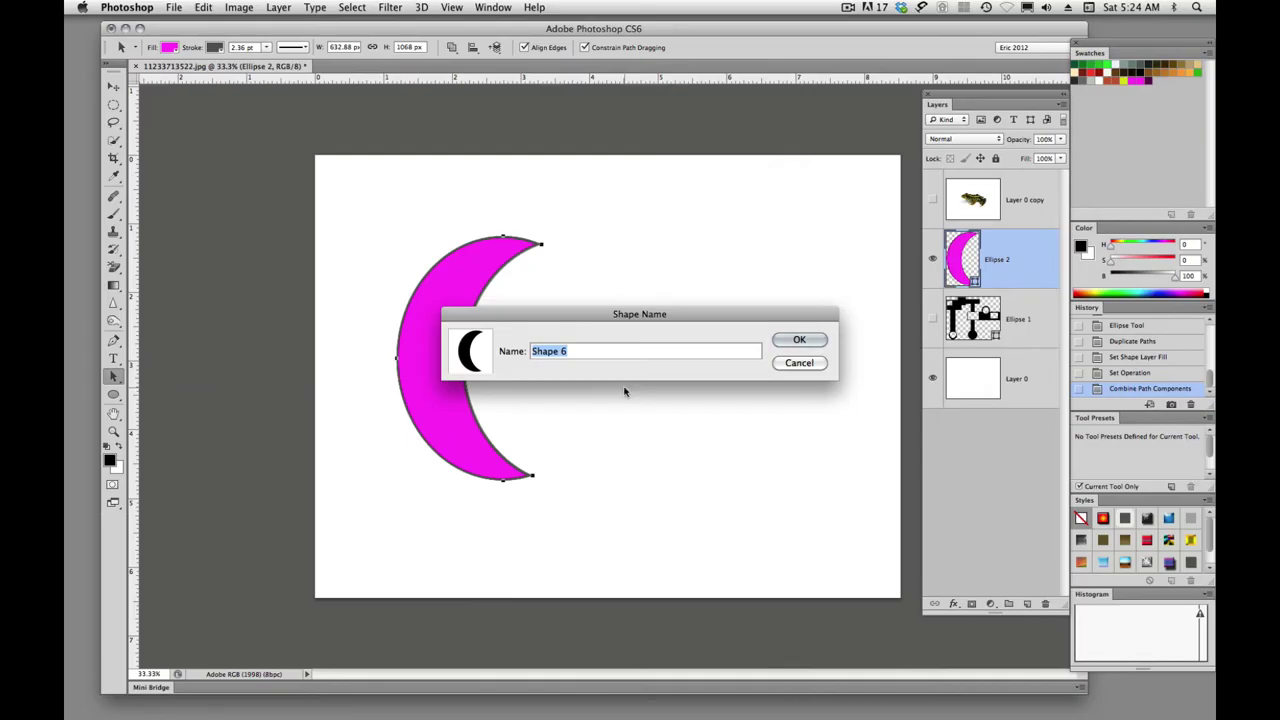
pyautogui.write('moon')
pyautogui.click(805, 340)
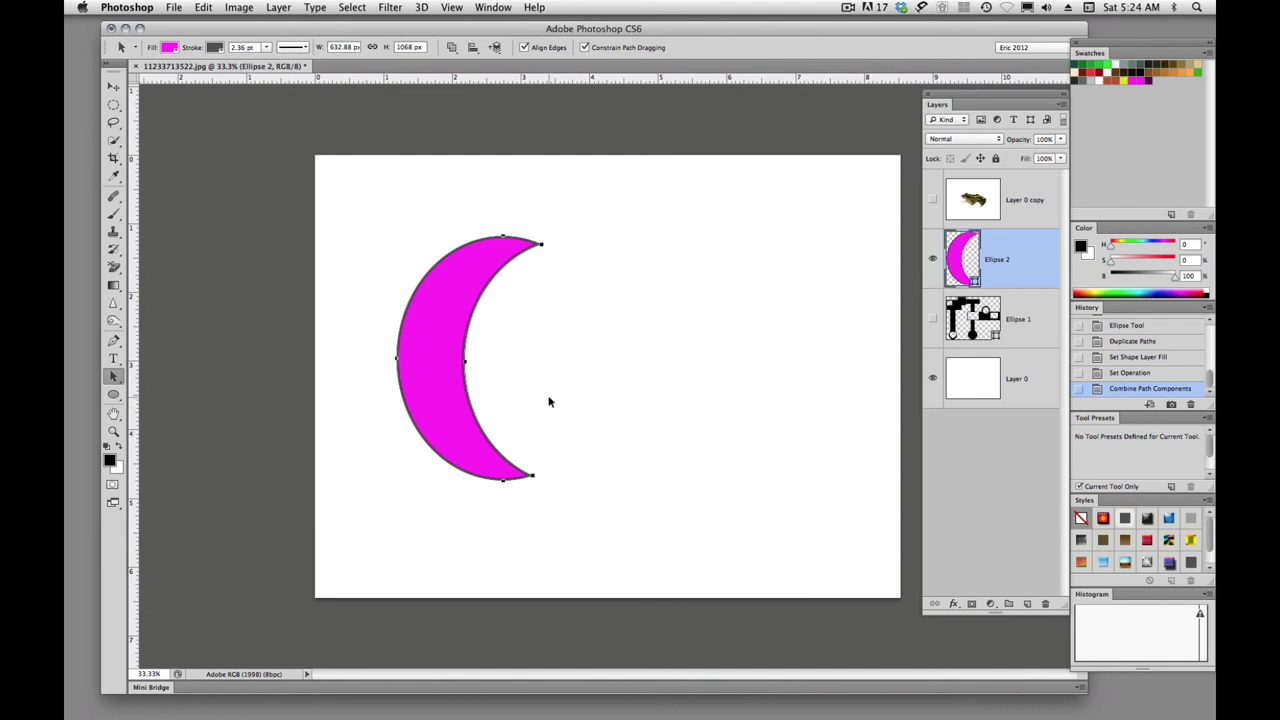
pyautogui.press('Delete')
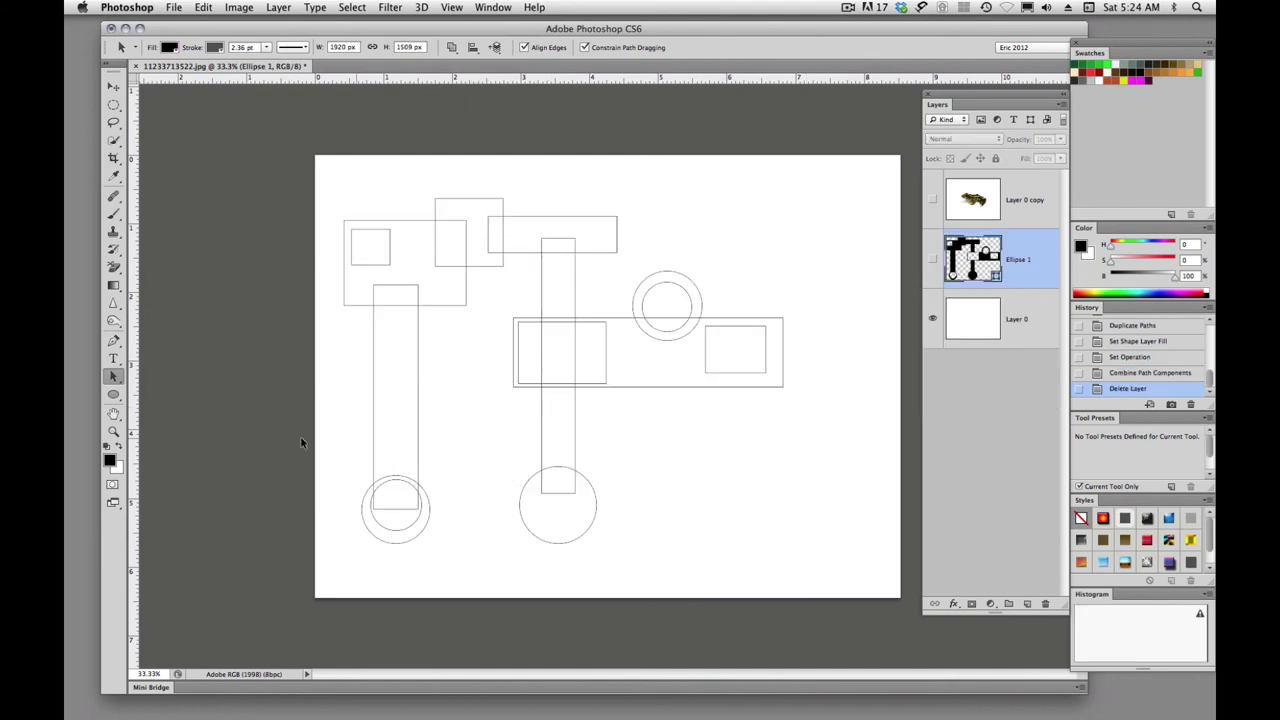
# Pick the moon shape in the Custom Shape Tool and draw a black crescent near the bottom centre.
pyautogui.click(114, 395)
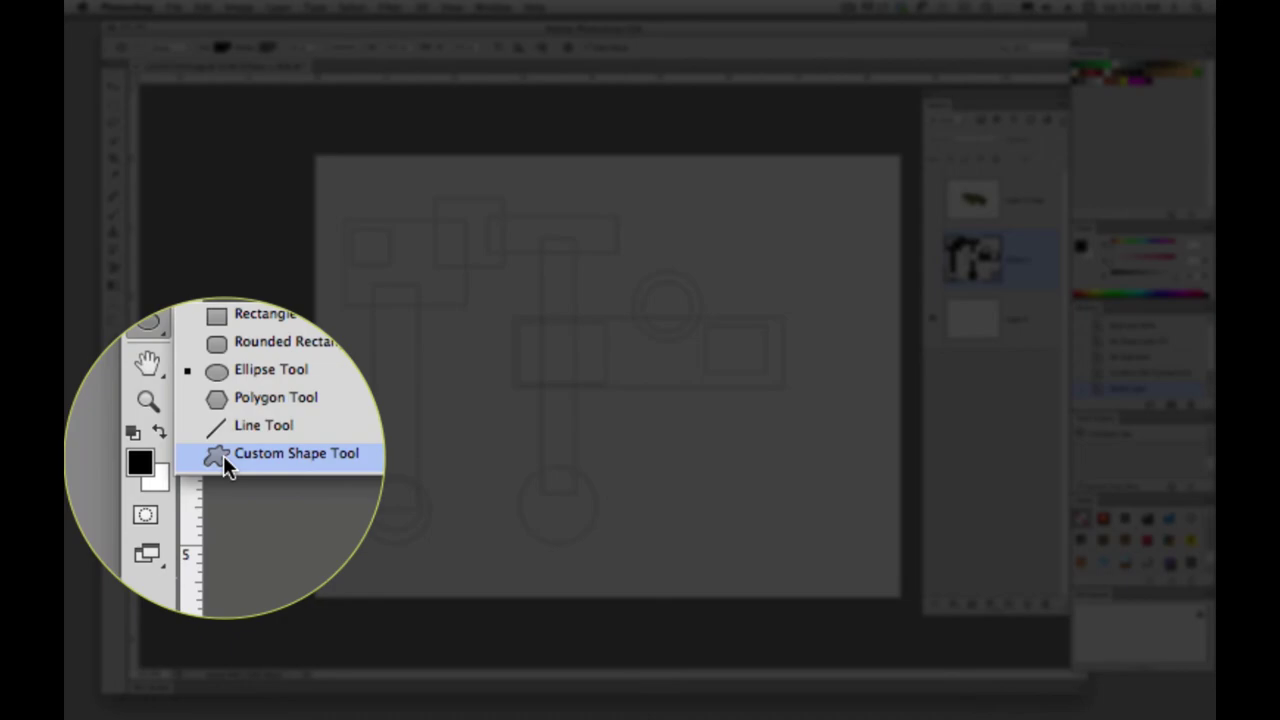
pyautogui.click(223, 458)
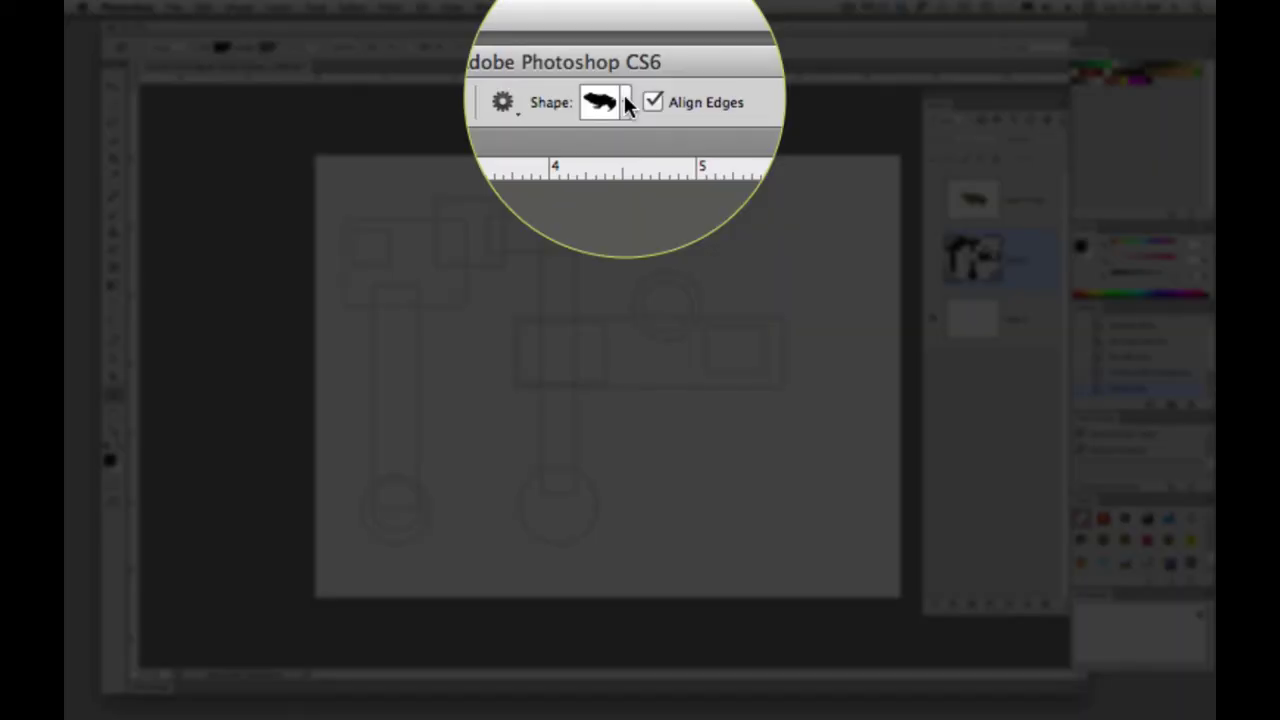
pyautogui.click(624, 48)
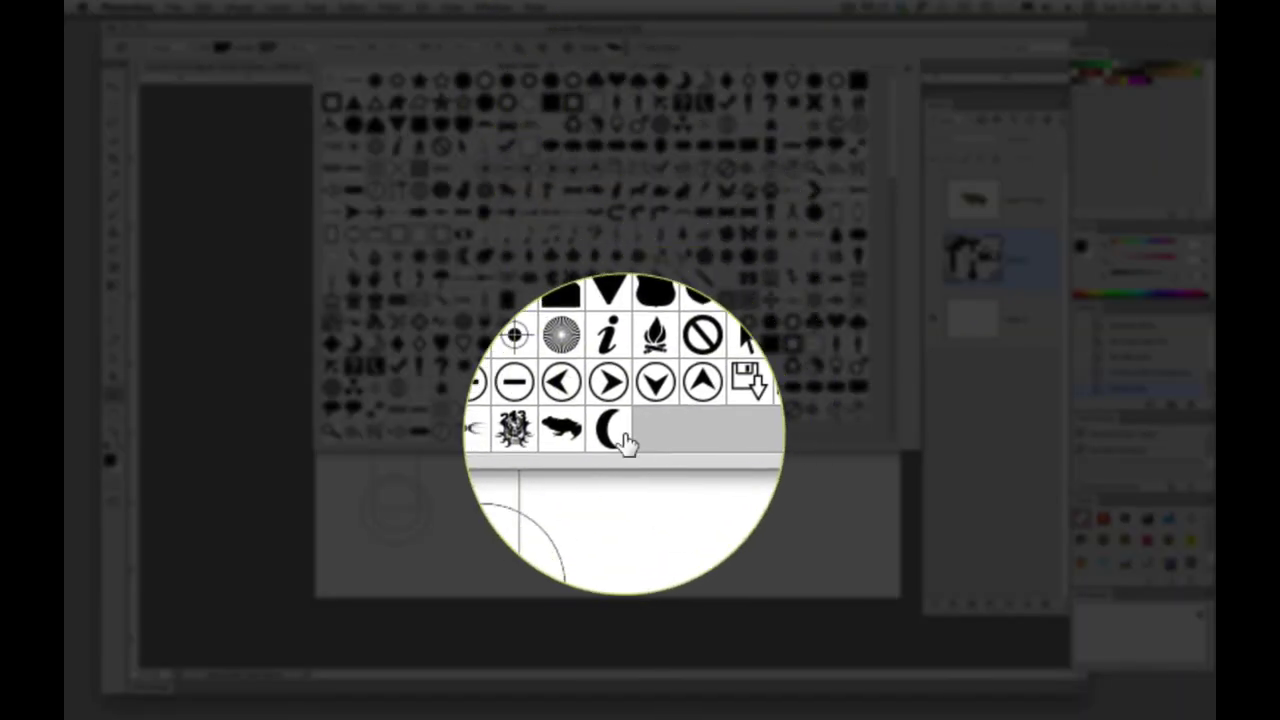
pyautogui.click(621, 436)
pyautogui.moveTo(618, 419)
pyautogui.mouseDown()
pyautogui.moveTo(689, 534)
pyautogui.moveTo(716, 552)
pyautogui.mouseUp()
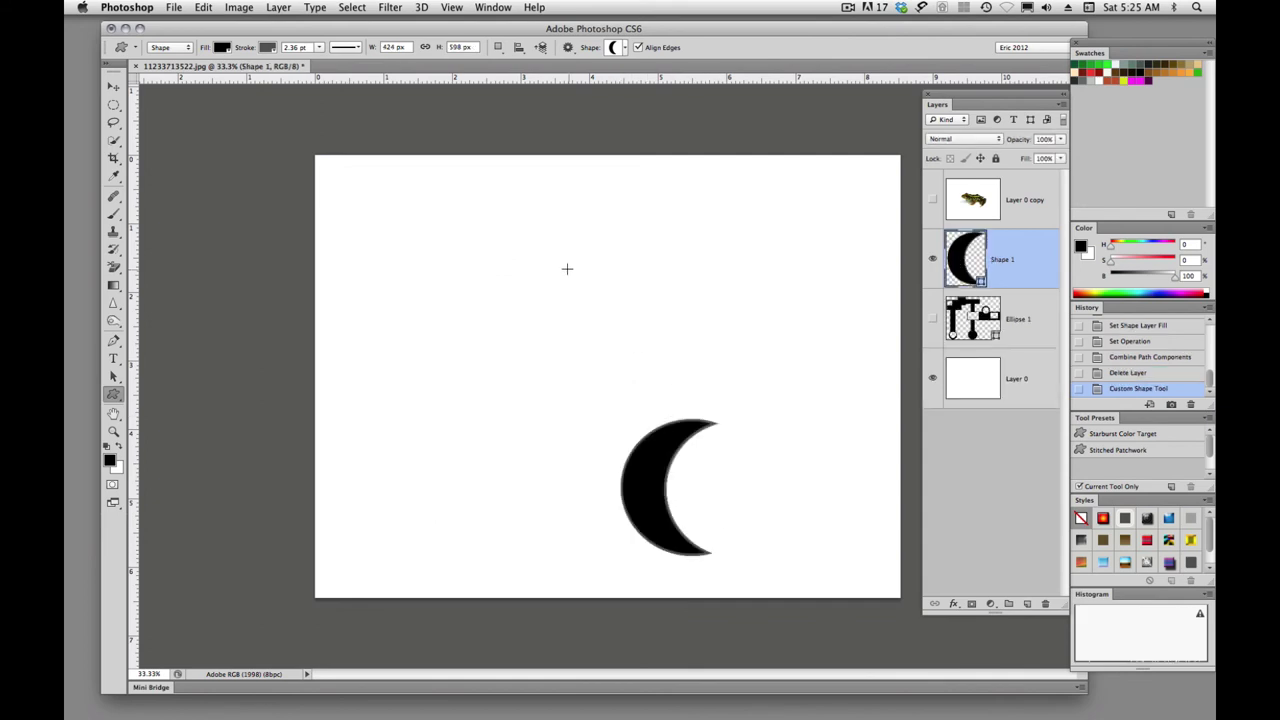
# Draw four more crescents of varying size at the upper left, lower left and upper right.
pyautogui.moveTo(466, 222); pyautogui.dragTo(594, 343)
pyautogui.moveTo(423, 341); pyautogui.dragTo(510, 457)
pyautogui.moveTo(625, 257); pyautogui.dragTo(704, 322)
pyautogui.moveTo(660, 188); pyautogui.dragTo(778, 279)
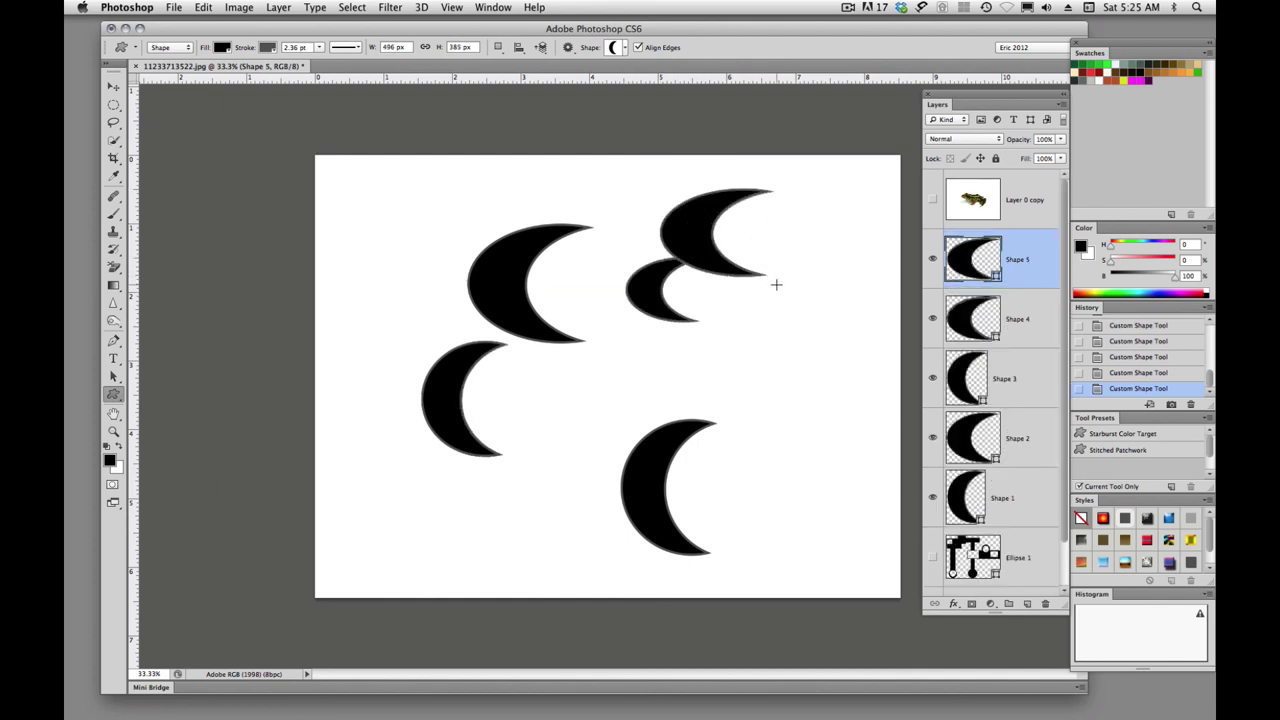